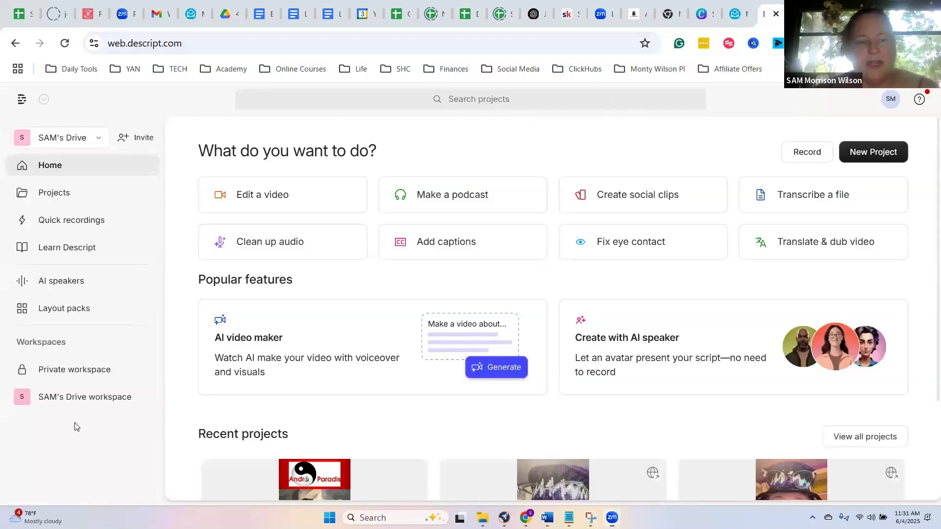
- Review the project types available for a new project and the recording options on the home page
click(866, 155)
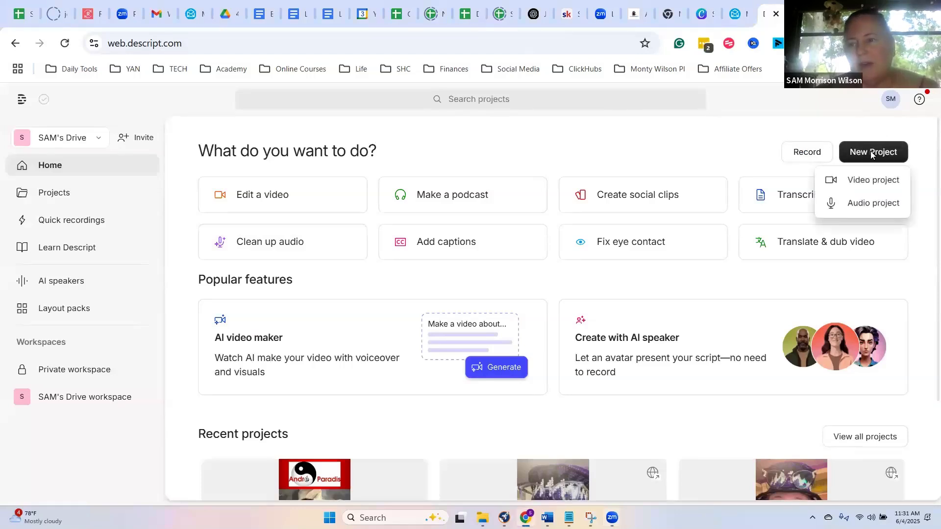
click(812, 157)
click(813, 158)
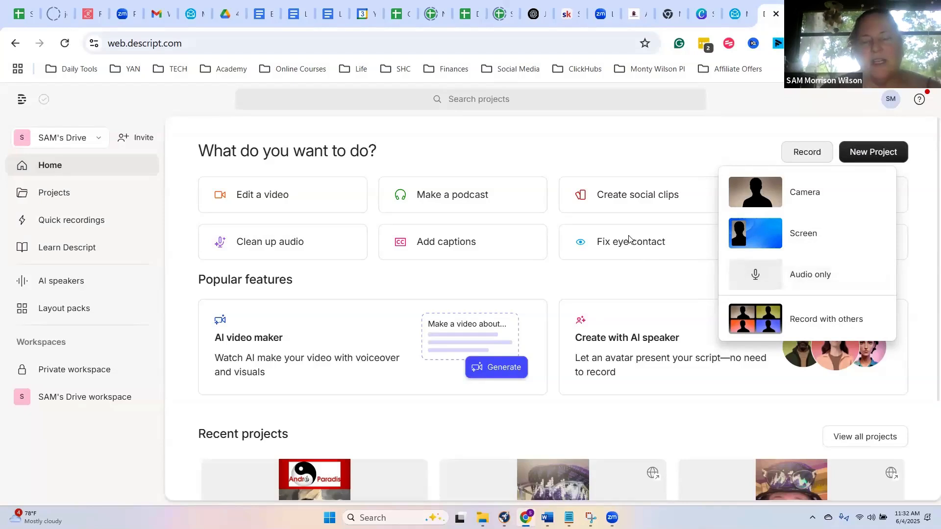
click(624, 289)
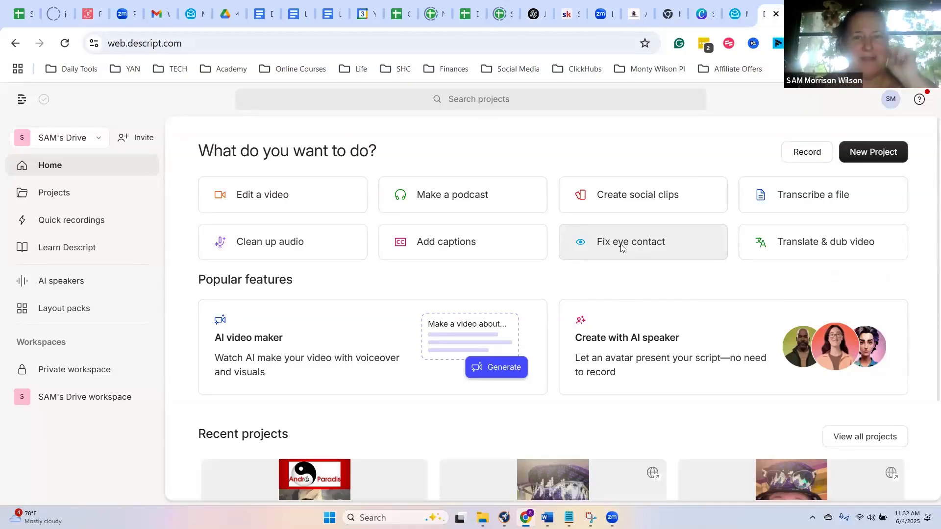
scroll(621, 248, down, 3)
scroll(621, 248, up, 3)
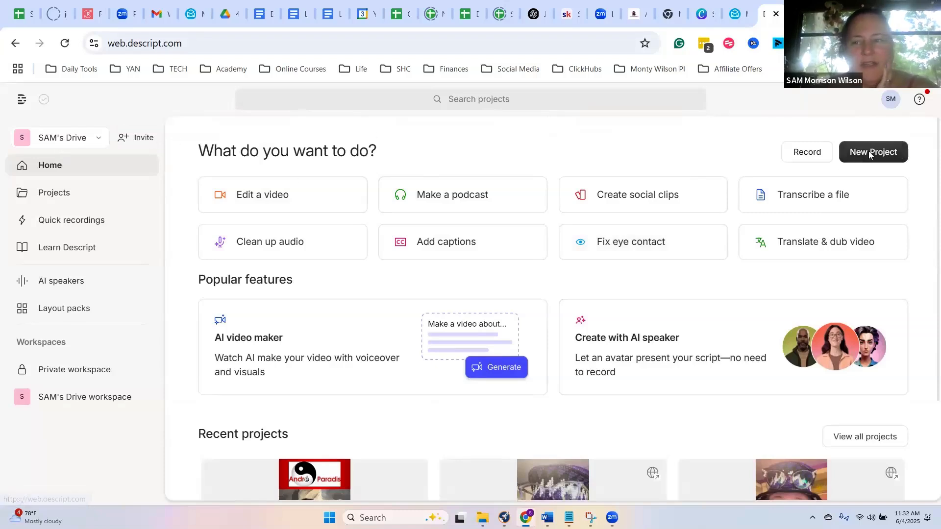
- Open the existing project "people couldnt see me scheduled" from the projects list
click(65, 195)
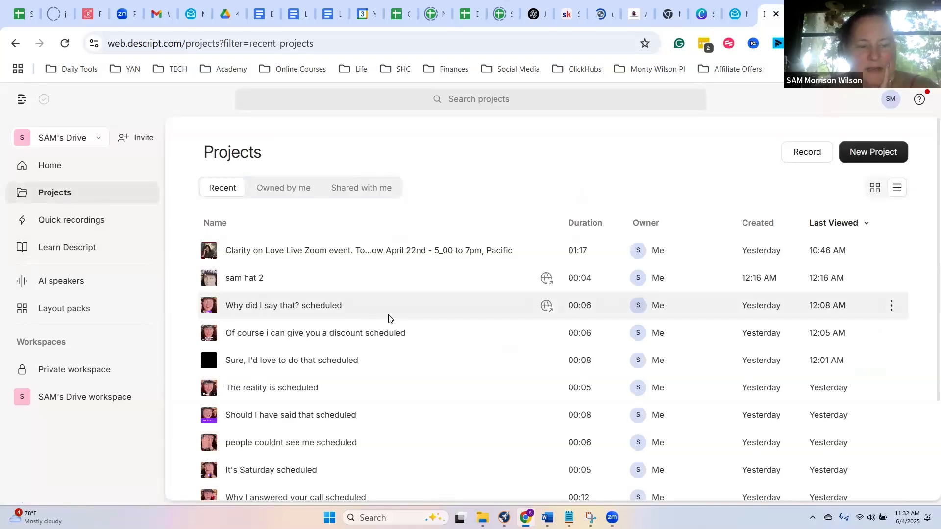
scroll(388, 319, down, 1)
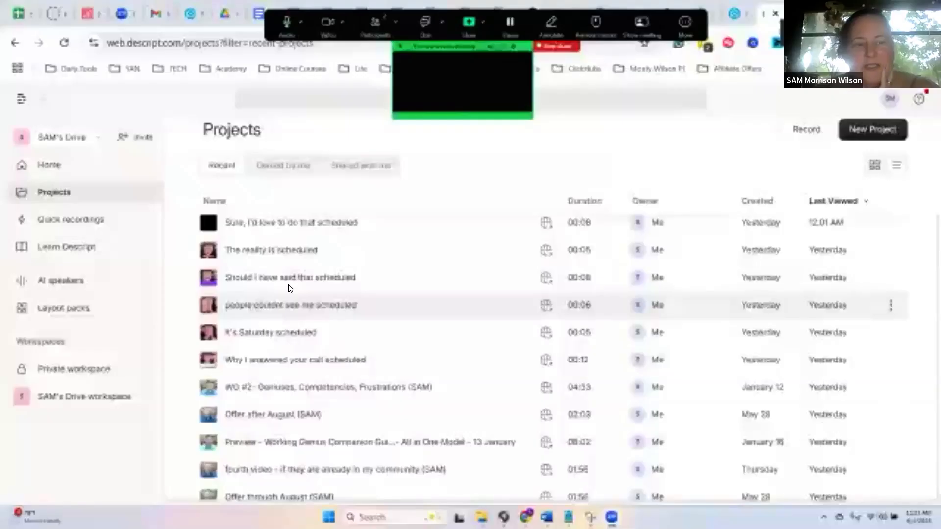
click(289, 310)
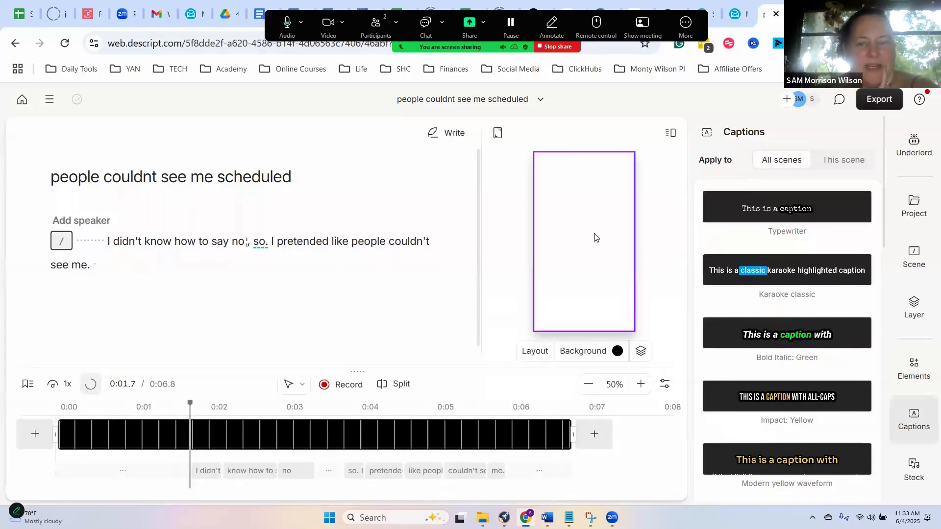
- Apply Underlord's Eye Contact effect to the clip from the start of the script and play the video through
click(79, 246)
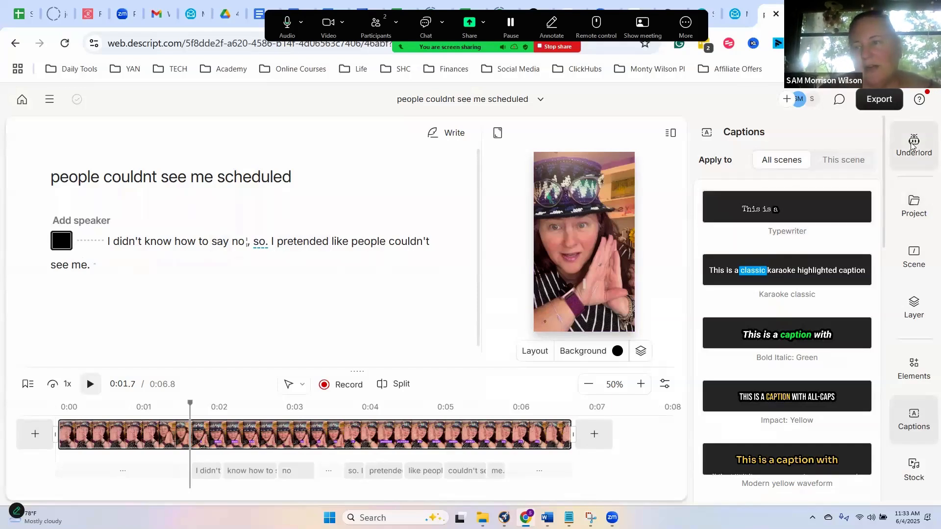
click(913, 160)
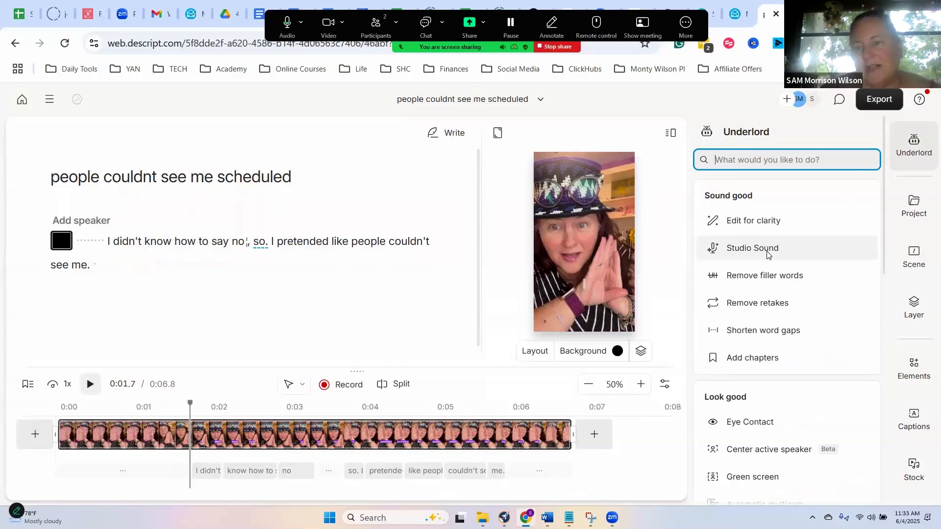
mouse_move(767, 255)
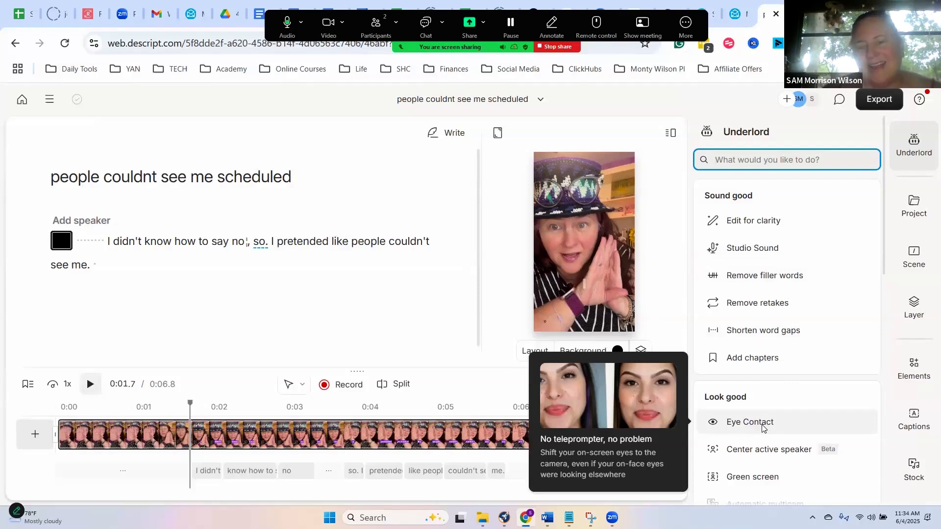
click(81, 241)
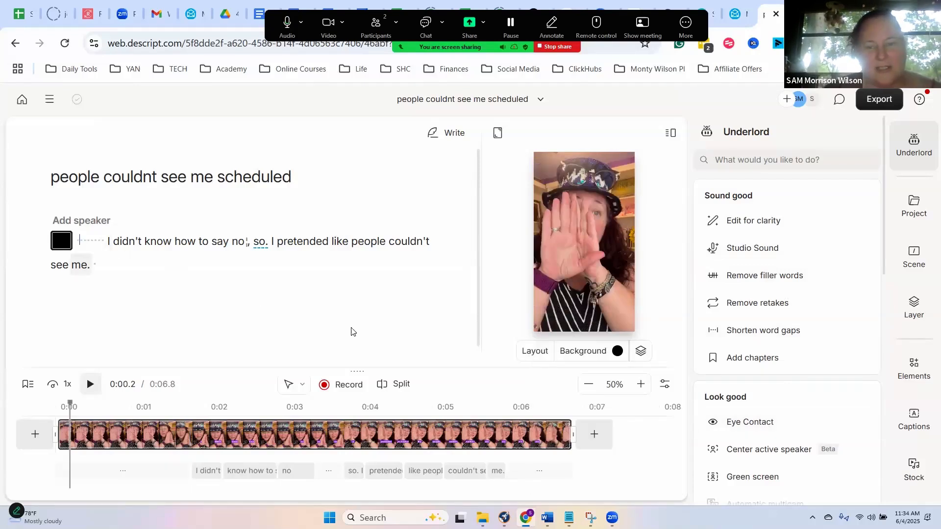
click(752, 424)
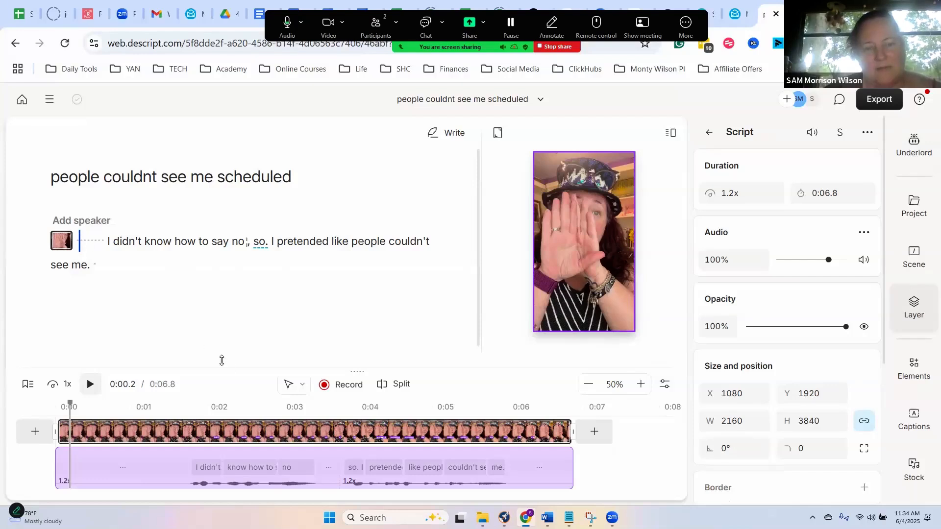
scroll(168, 359, down, 1)
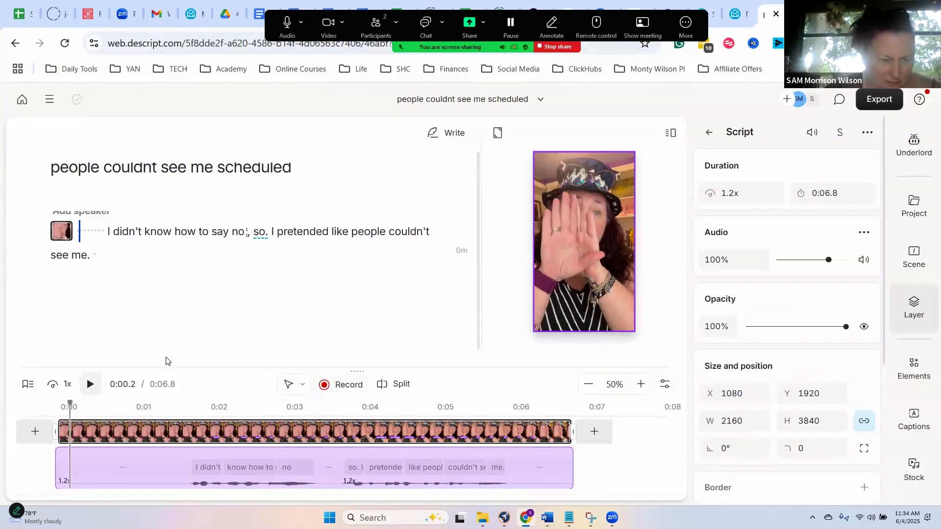
click(95, 381)
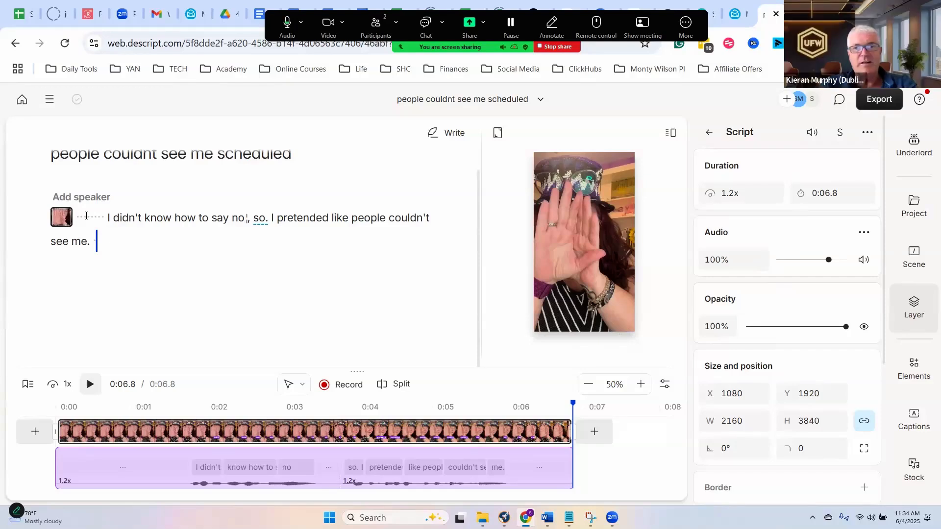
- Leave the open project and create a new video project
click(22, 101)
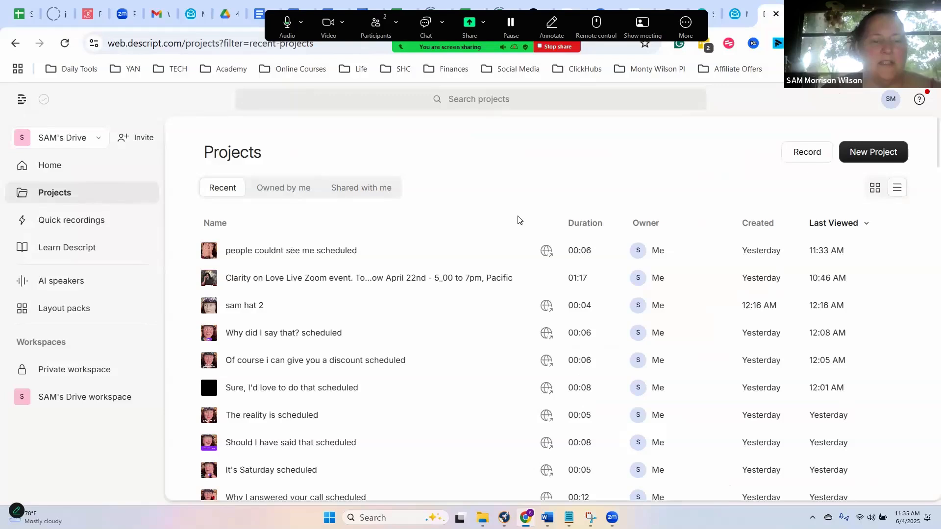
click(866, 158)
click(853, 179)
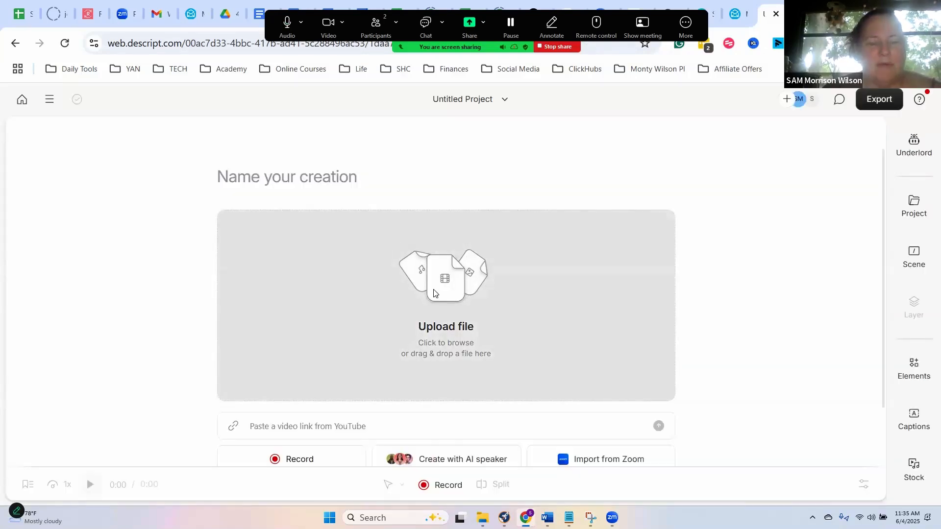
click(499, 270)
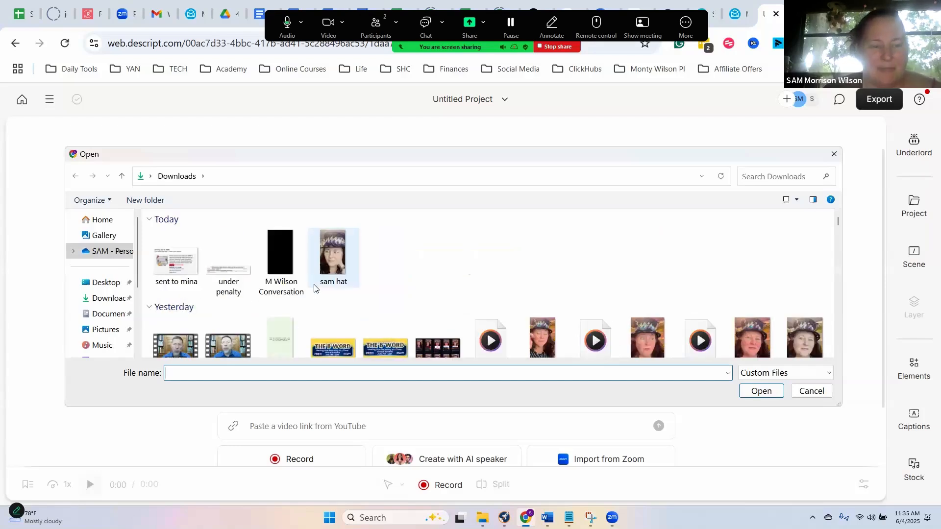
scroll(314, 289, down, 5)
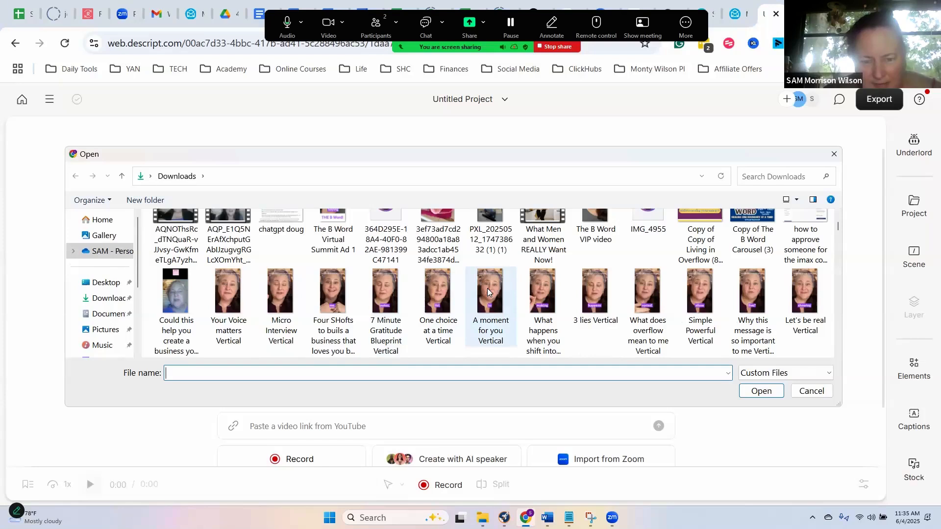
scroll(486, 292, down, 4)
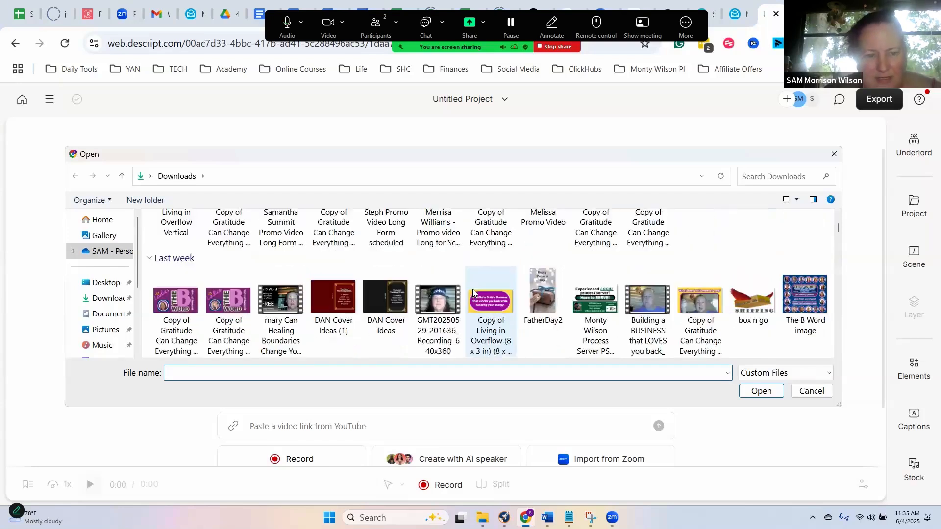
scroll(473, 292, down, 2)
scroll(473, 293, down, 3)
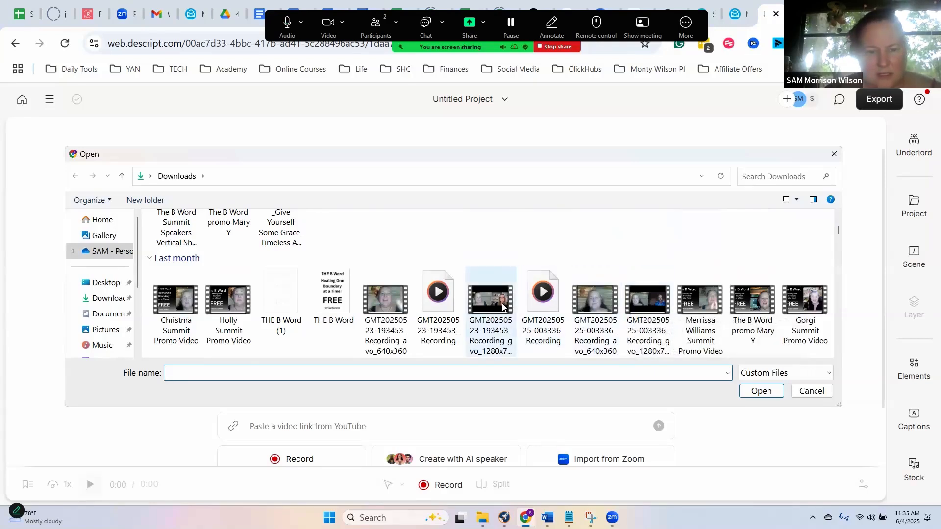
scroll(502, 306, down, 3)
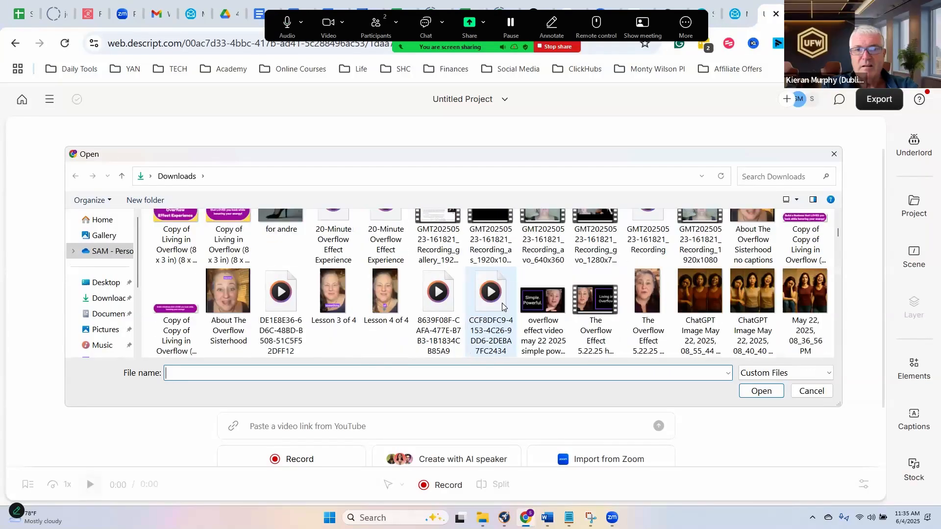
scroll(503, 307, up, 10)
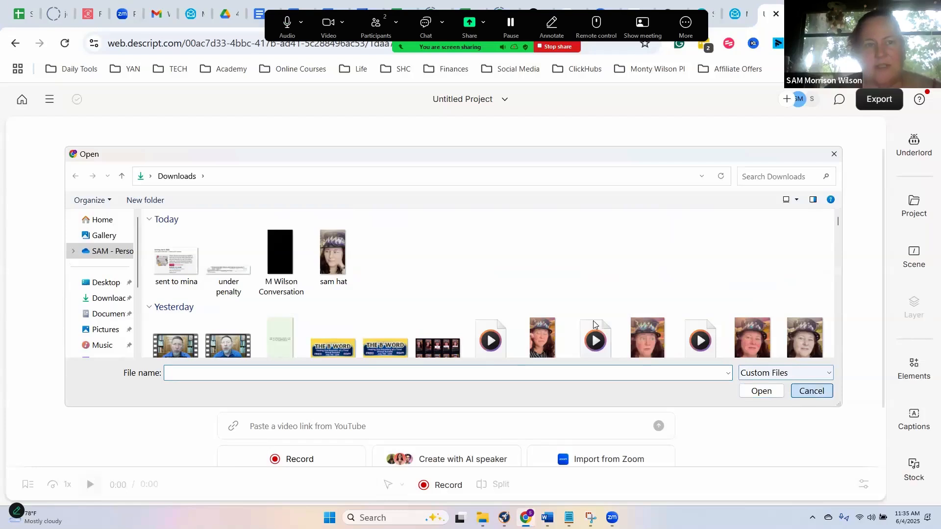
click(809, 391)
- Switch to Google Drive, search for "boundary" and open the boundary folder
click(226, 14)
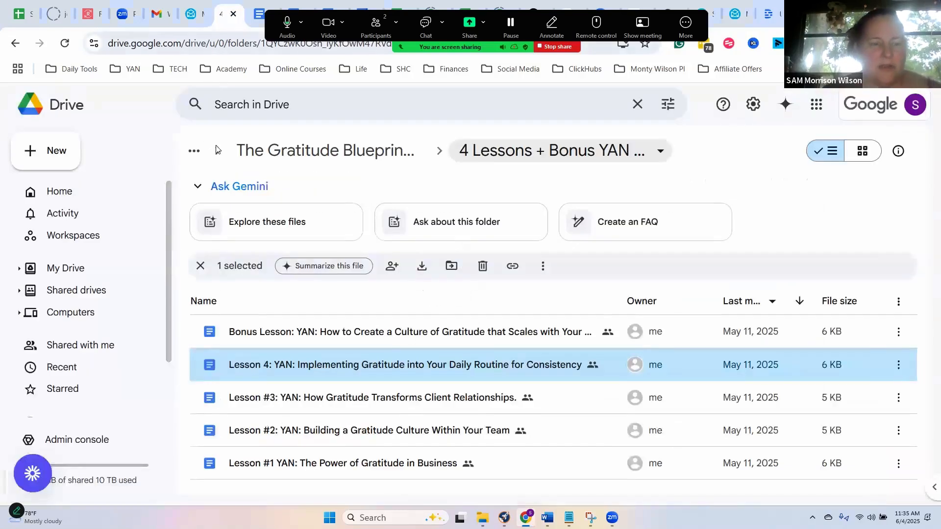
click(81, 194)
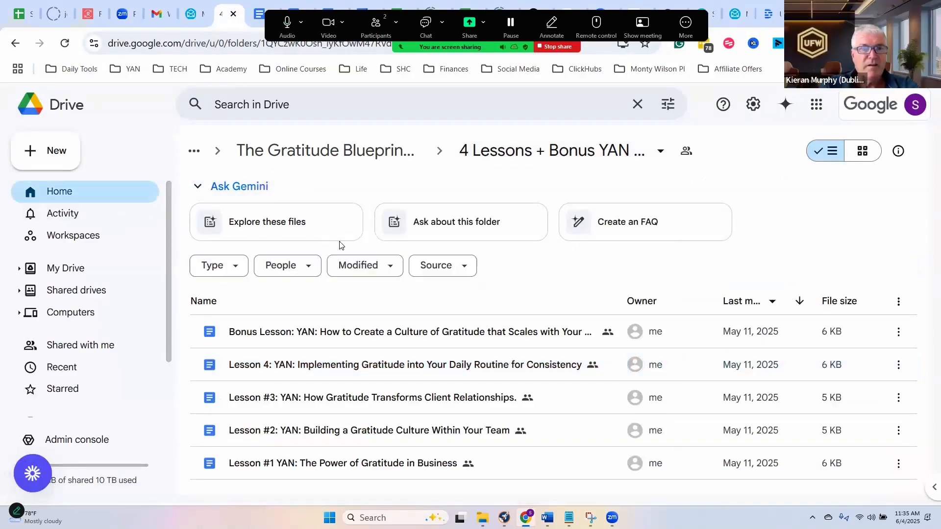
click(338, 107)
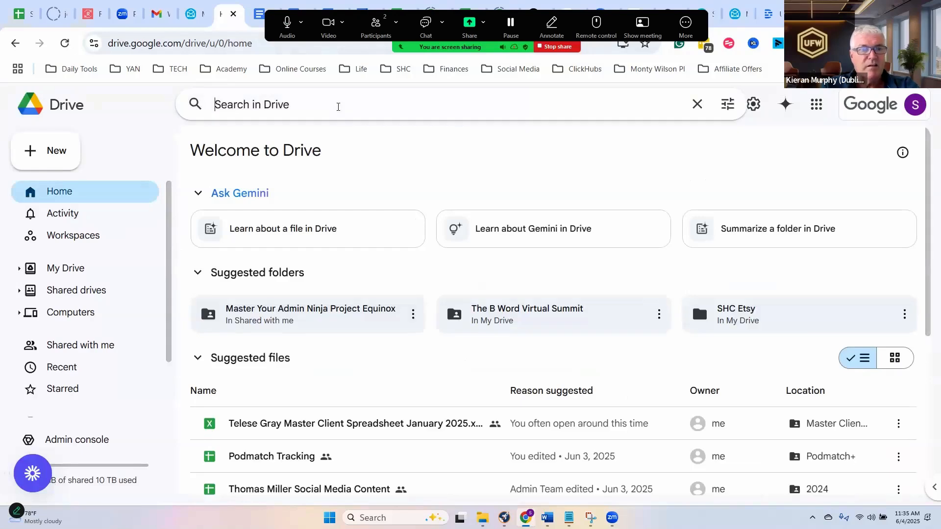
text(boundary)
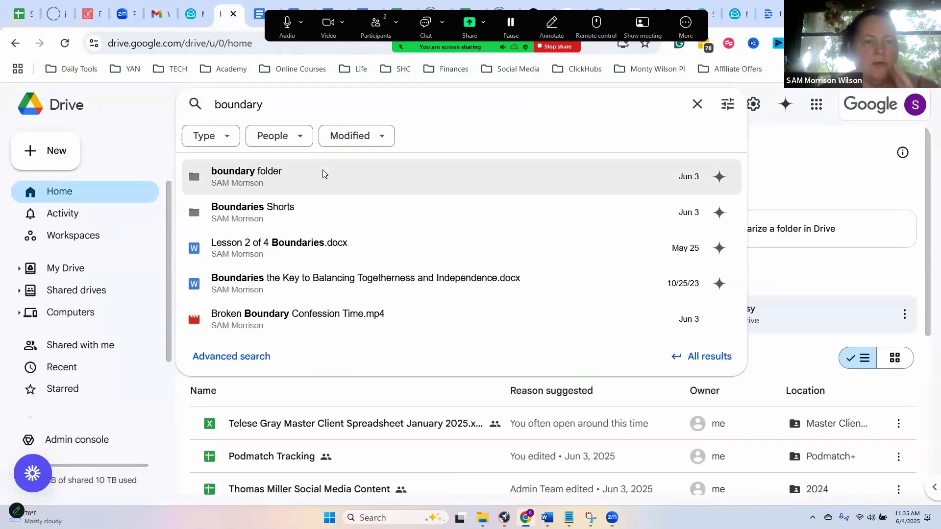
click(322, 172)
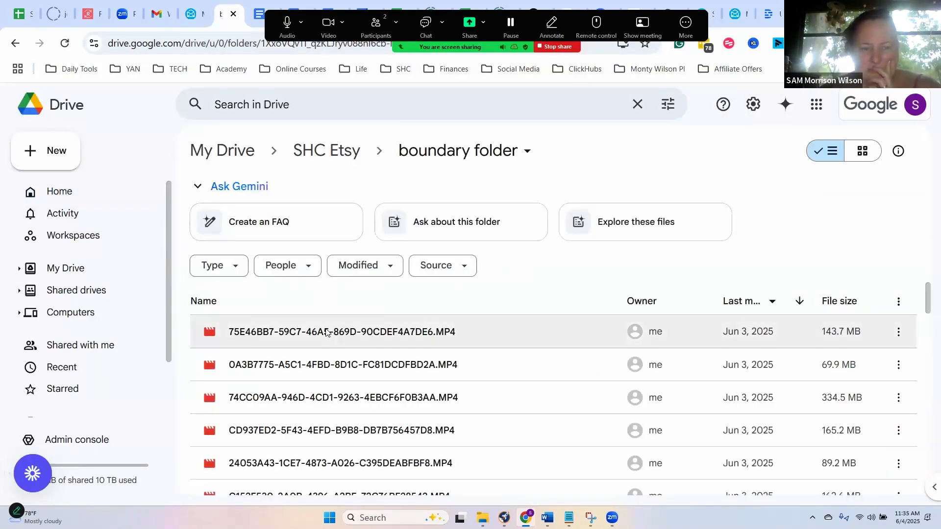
- Open the video F8542305-3F16-429A-925D-8BF47EB7CC83.MP4 near the end of the folder and preview it
scroll(326, 332, down, 10)
scroll(326, 332, down, 10)
click(327, 327)
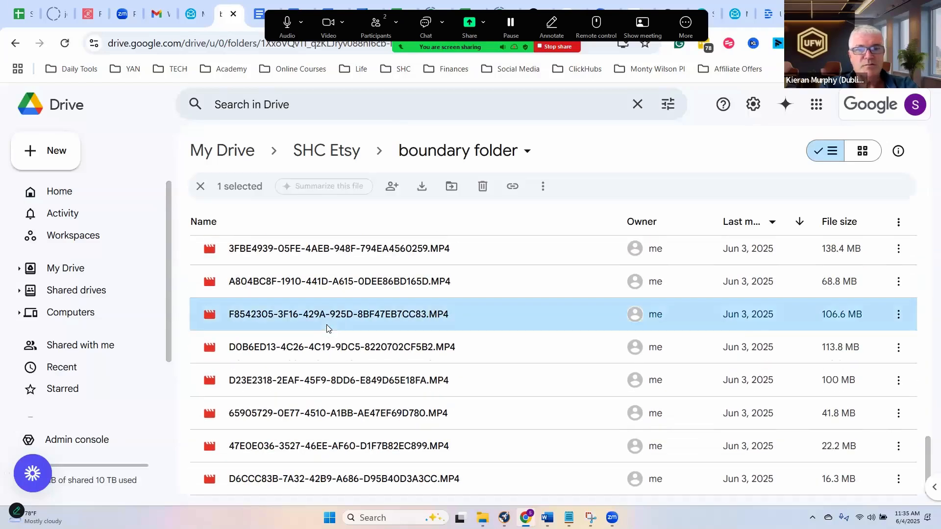
double_click(327, 327)
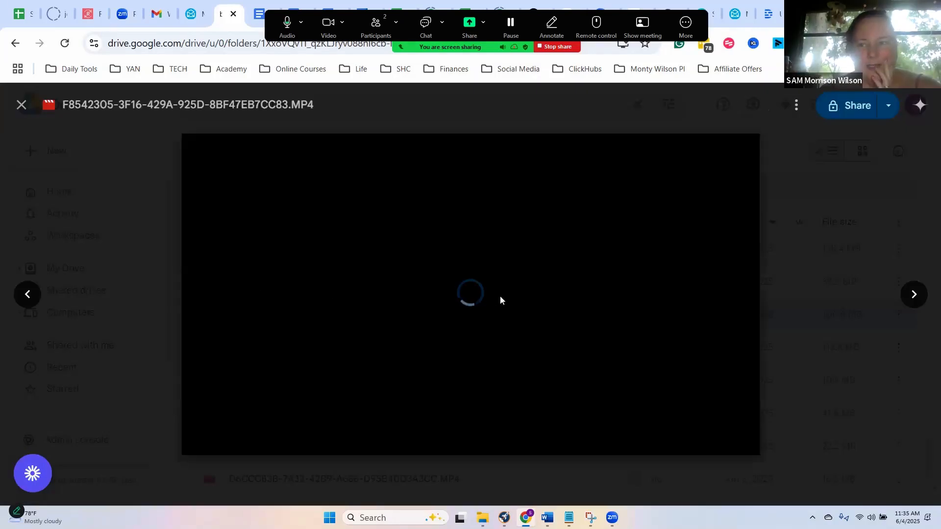
click(321, 325)
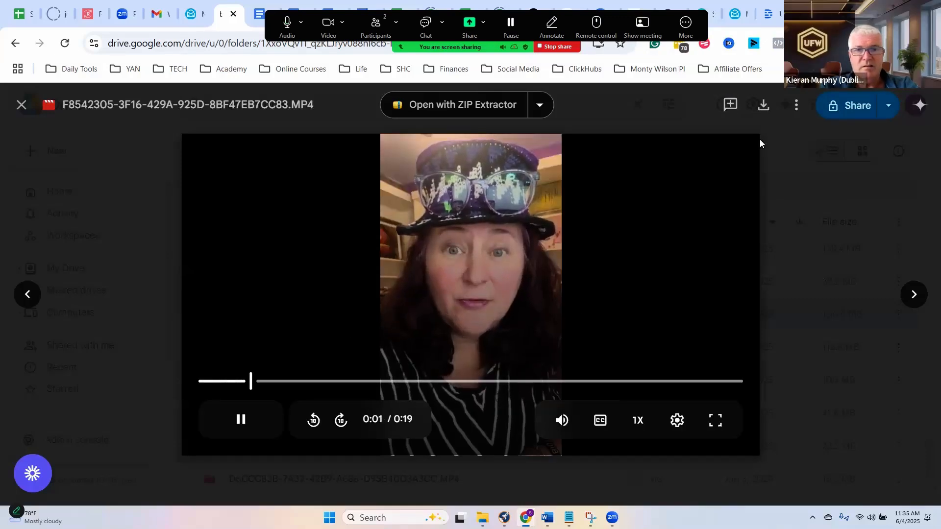
- Download the previewed video, close its preview and accept downloading it without a virus scan
click(764, 105)
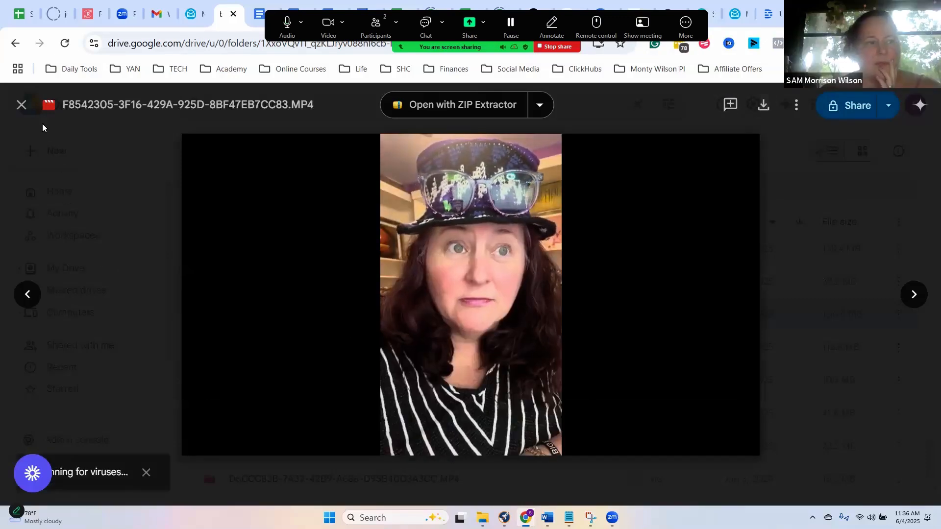
click(22, 105)
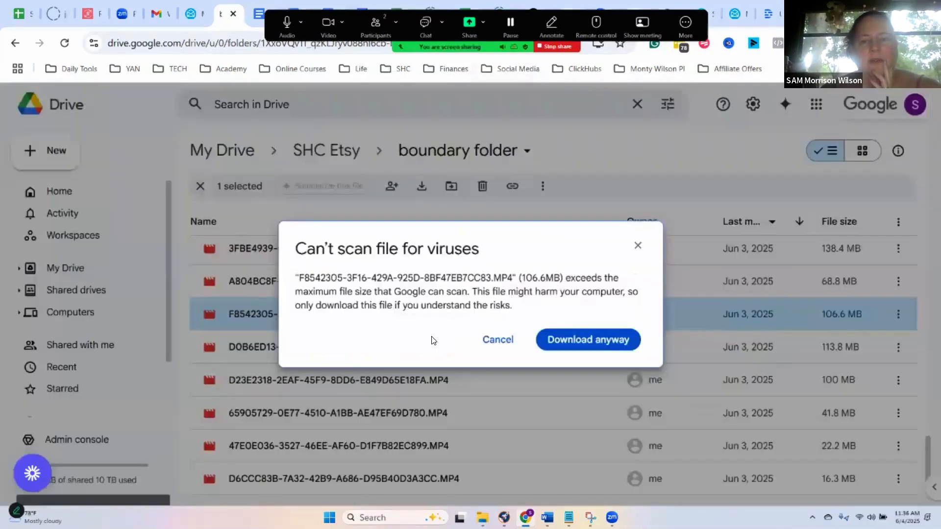
click(561, 343)
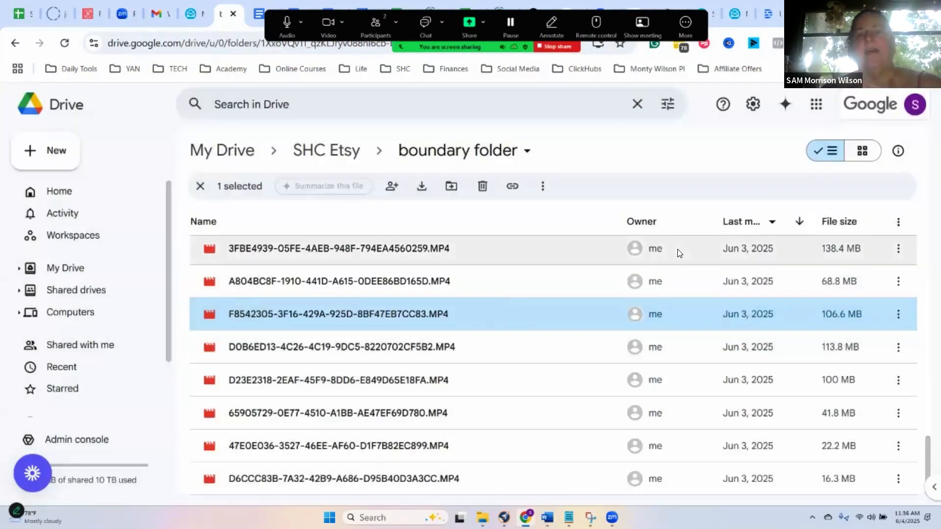
- Switch to Descript, upload F8542305-3F16-429A-925D-8BF47EB7CC83 from the Downloads folder and accept the default transcription settings
click(764, 15)
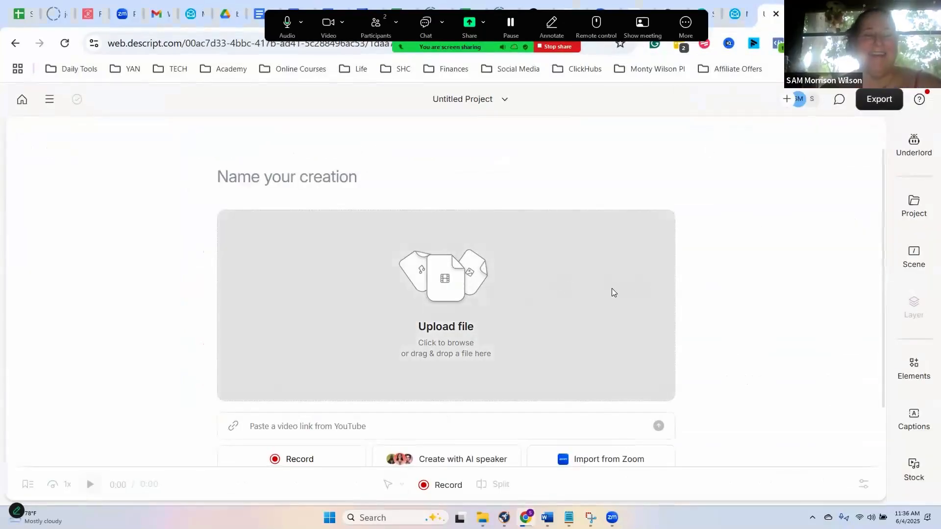
click(527, 300)
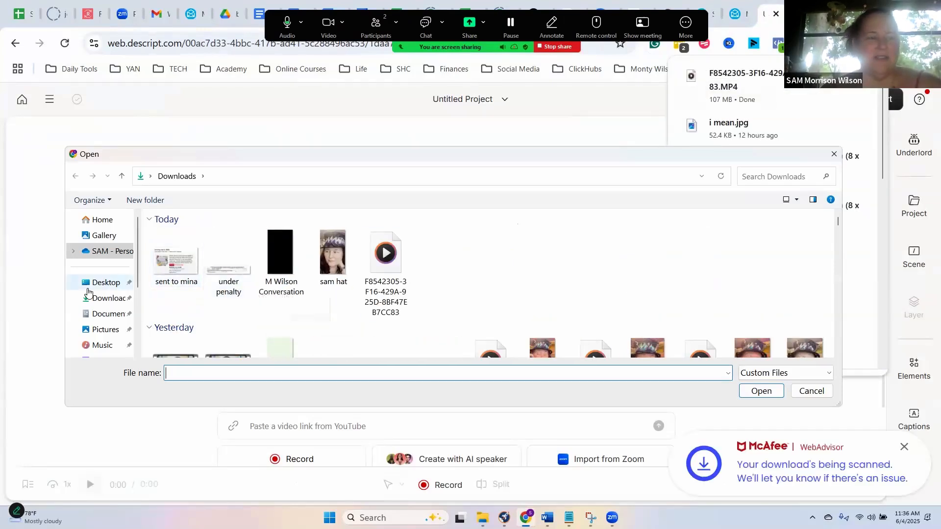
click(99, 300)
click(101, 313)
click(104, 300)
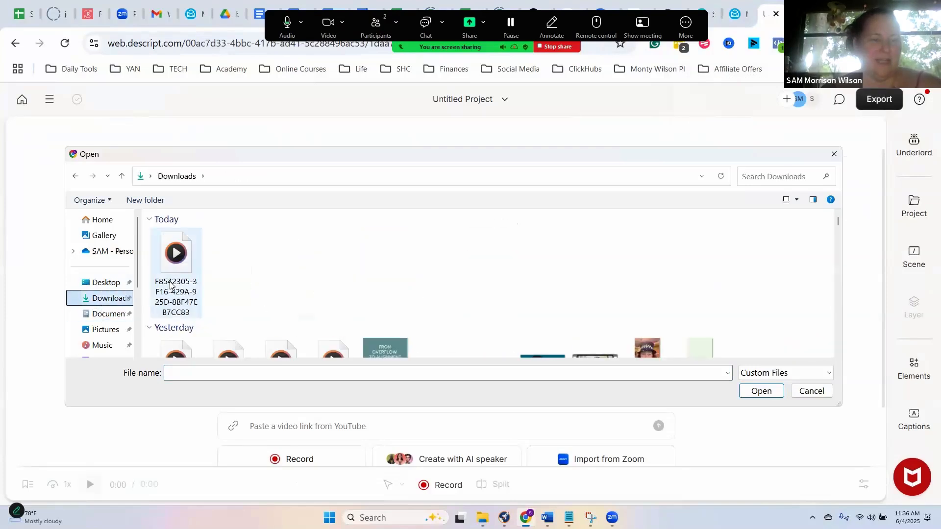
double_click(170, 286)
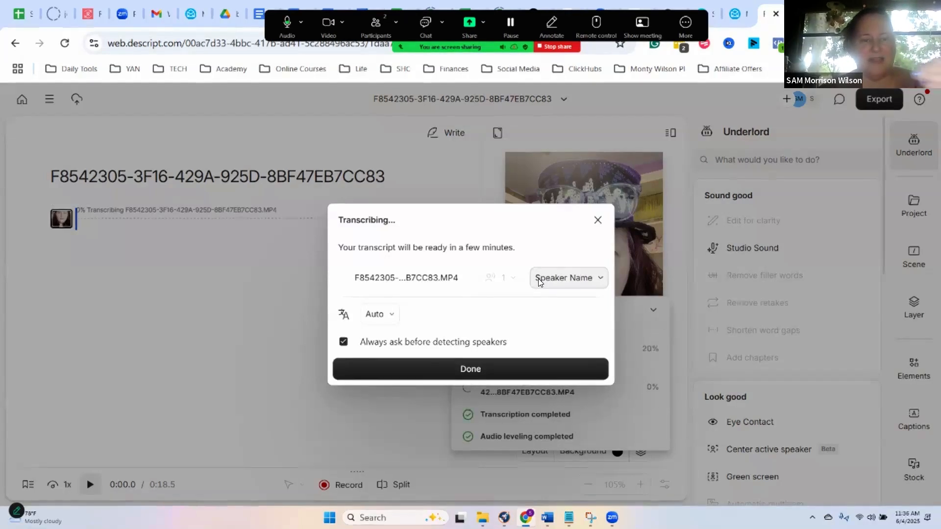
click(474, 372)
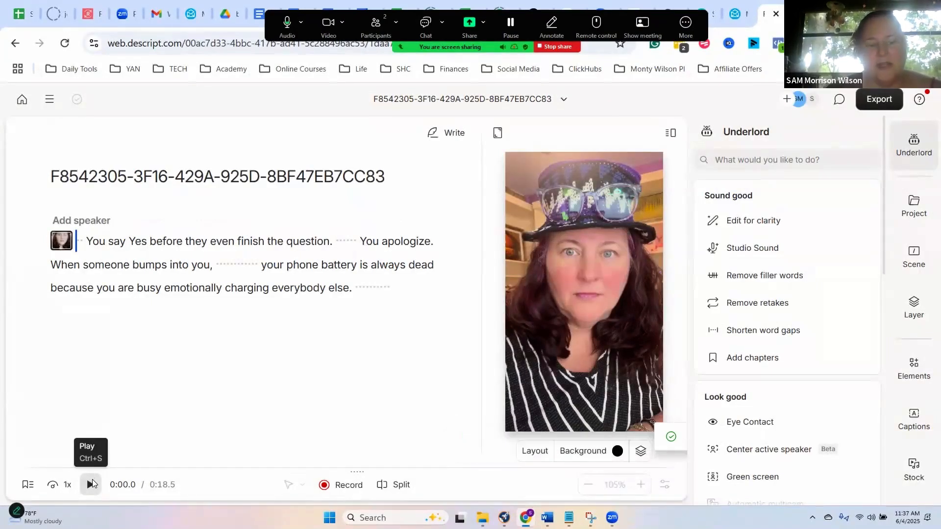
- Apply Studio Sound to the clip, playing its opening seconds before and after to compare the audio
click(91, 484)
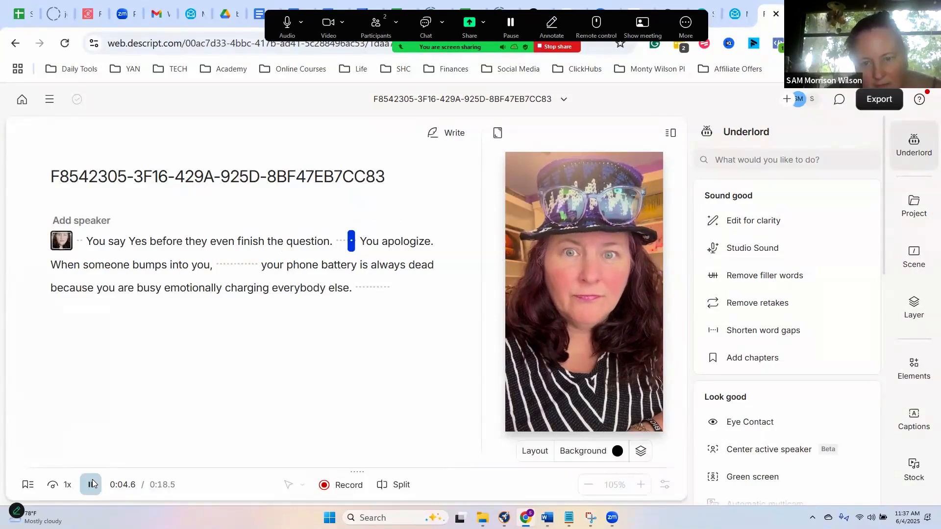
click(93, 484)
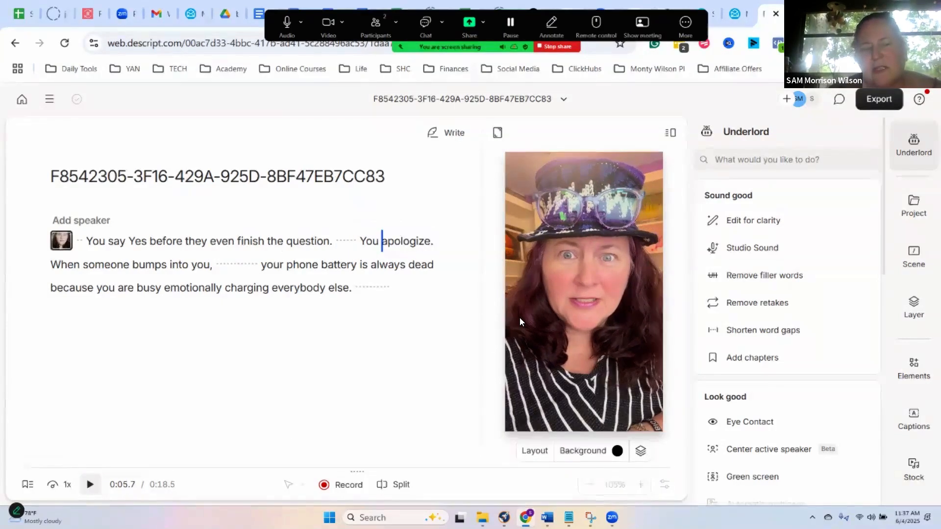
click(750, 248)
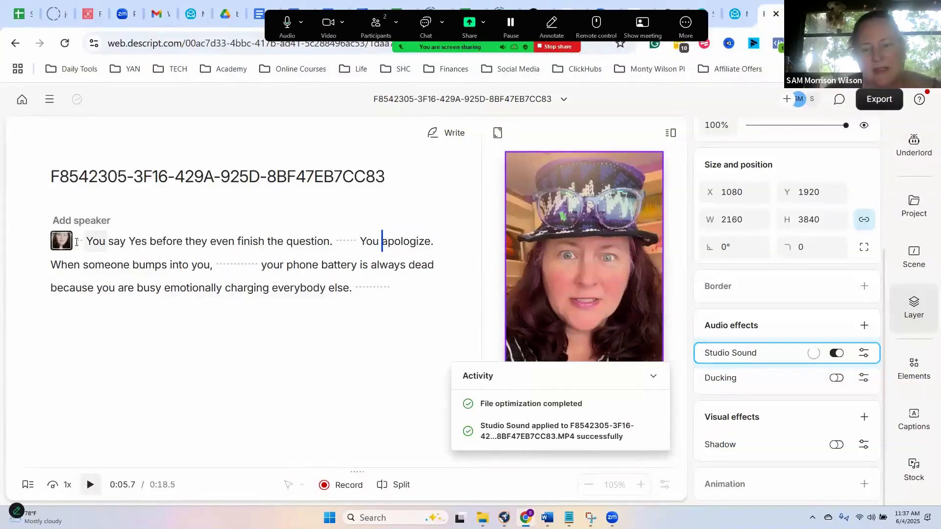
click(76, 242)
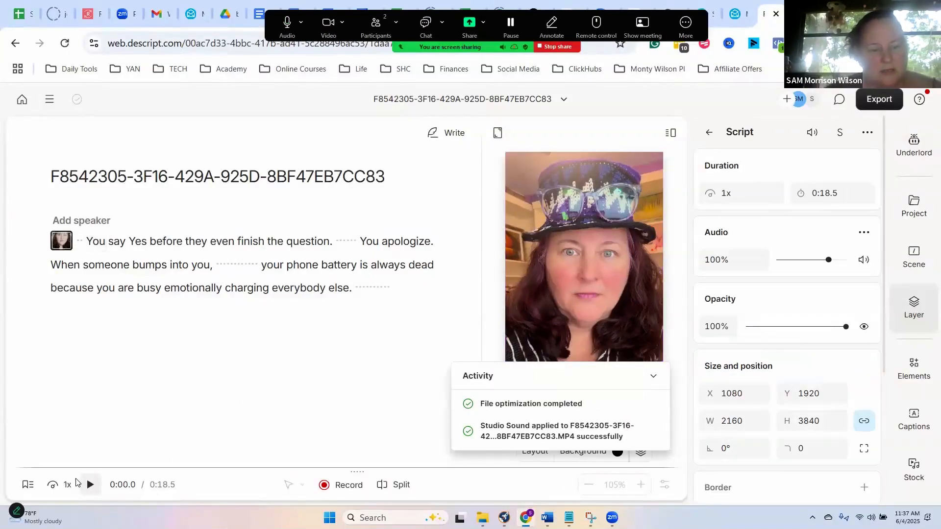
click(88, 490)
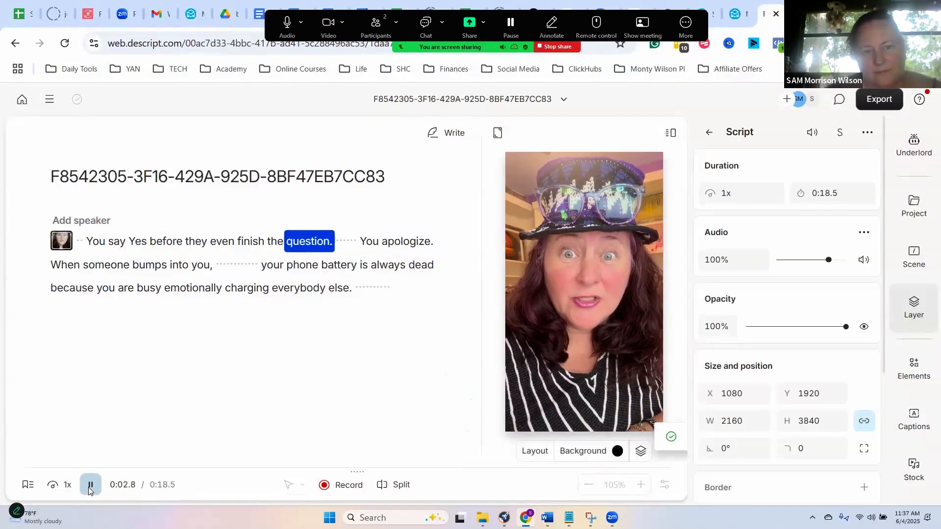
click(89, 491)
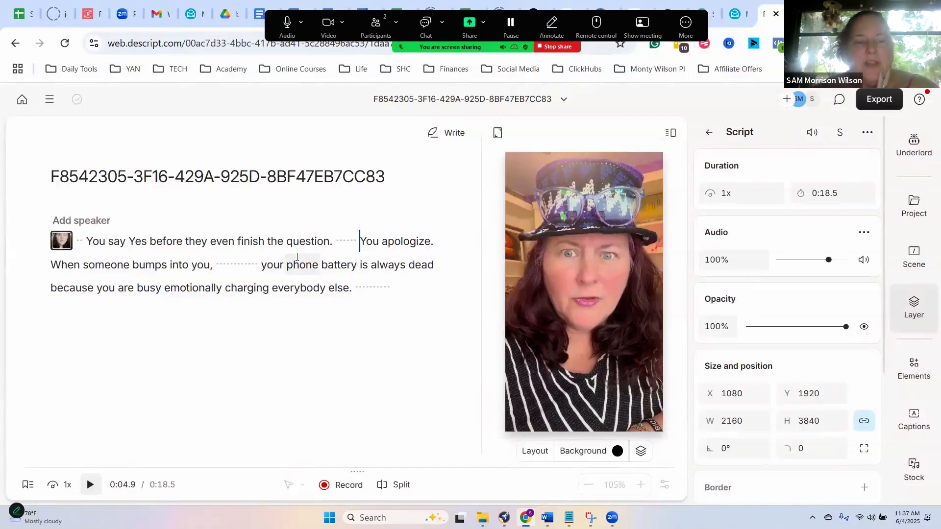
- Go to the projects list, reopen the project, review its Project Settings and close them without changes
click(351, 242)
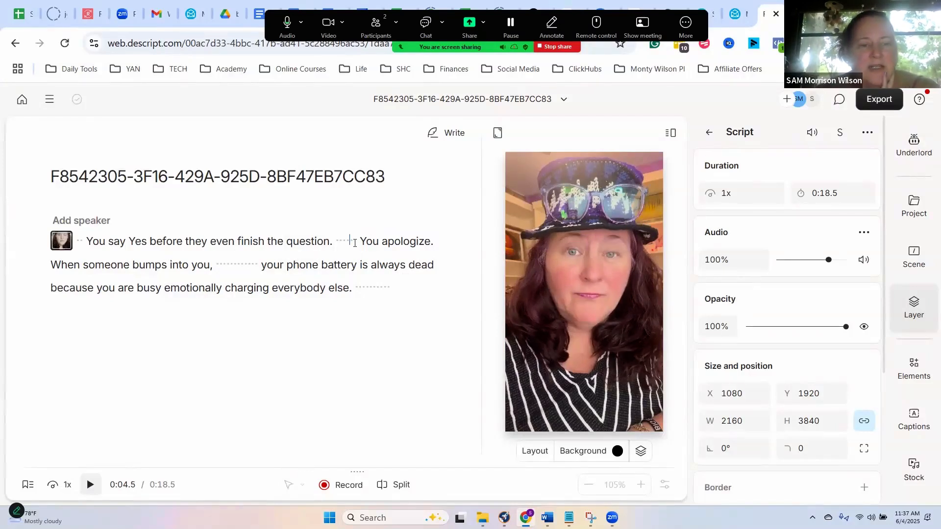
click(22, 100)
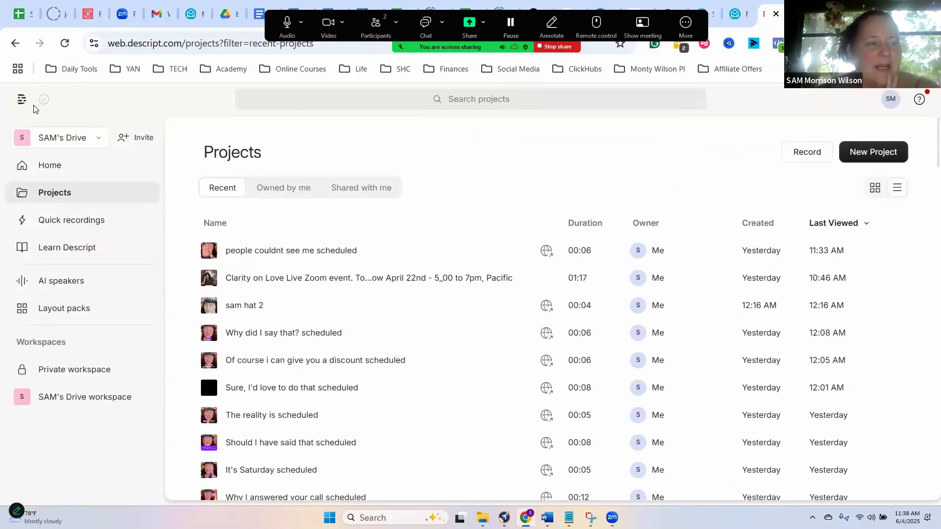
click(274, 250)
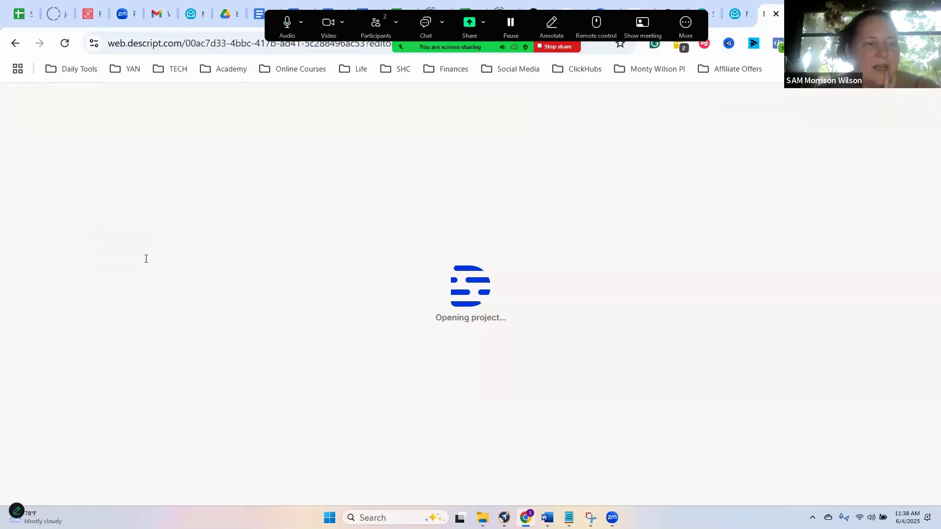
click(49, 99)
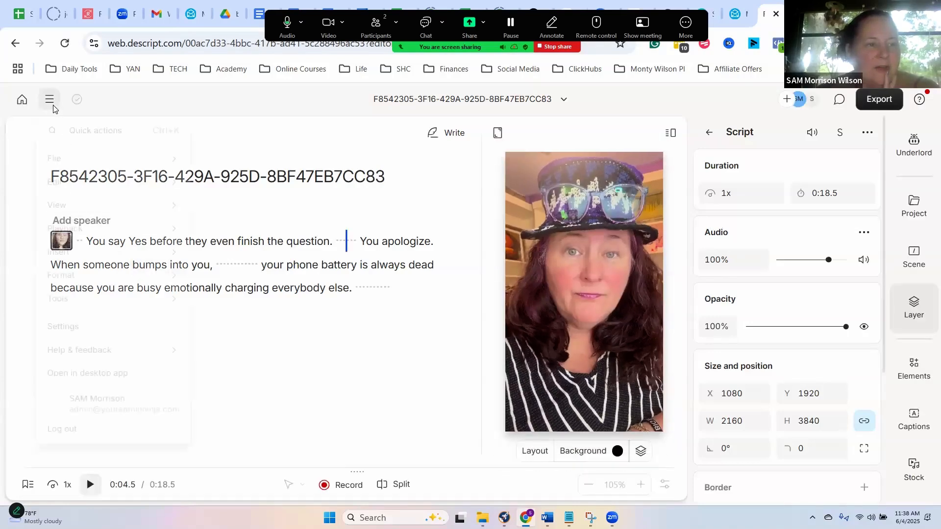
mouse_move(79, 166)
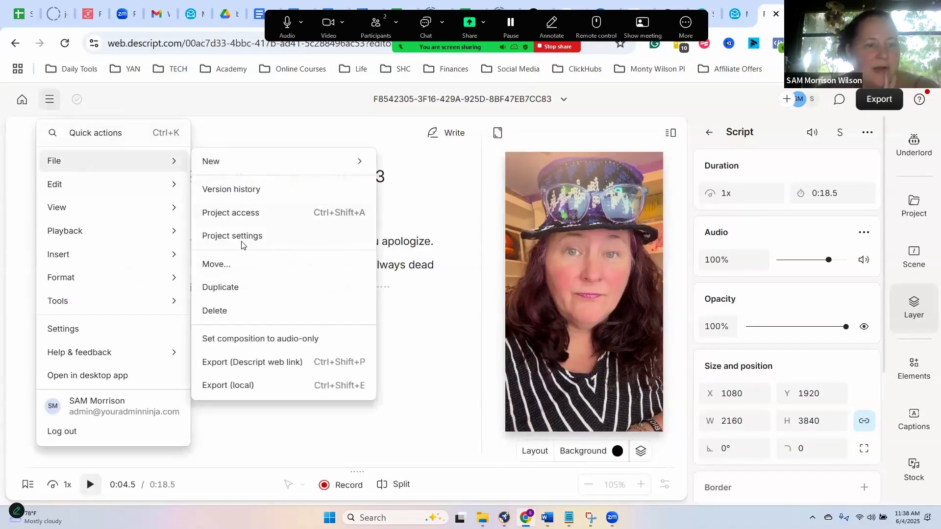
click(260, 237)
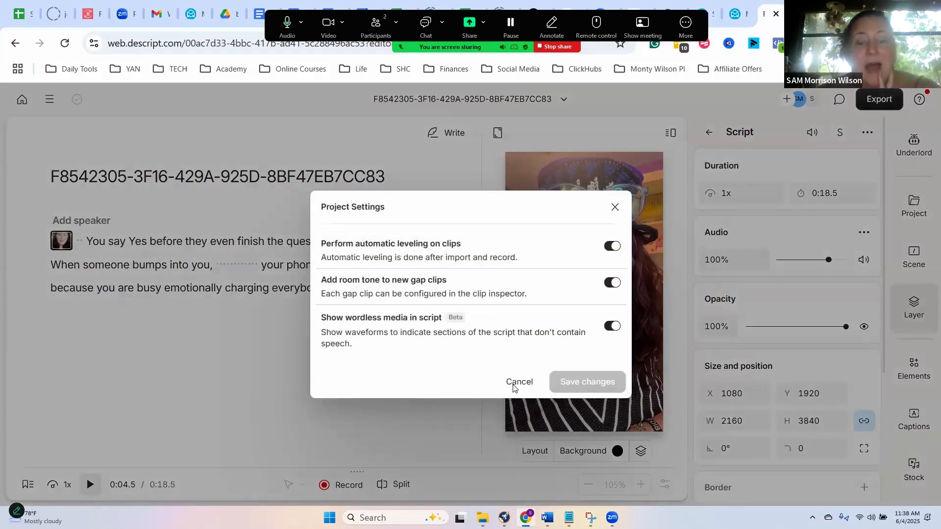
click(380, 403)
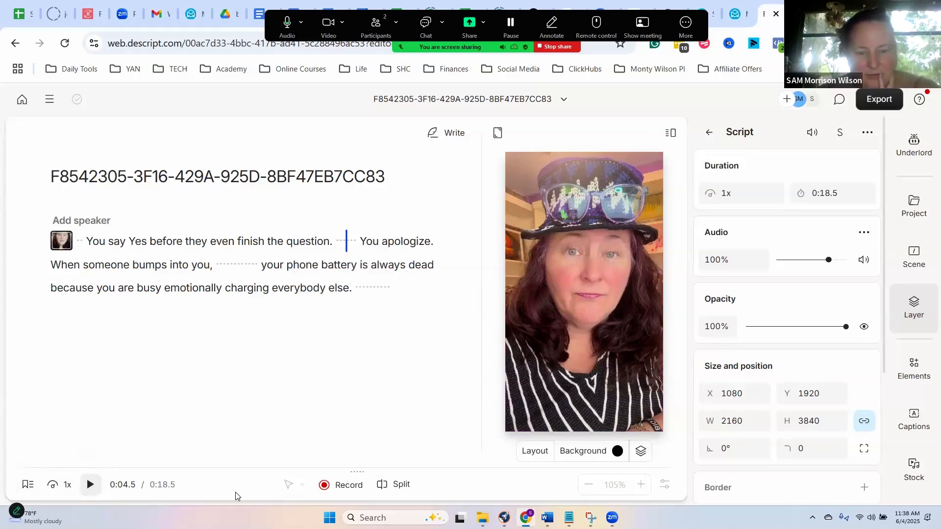
- Delete the silent gaps at the start of the script, after "question.", after "bumps into you," and after "everybody else."
click(80, 241)
click(80, 242)
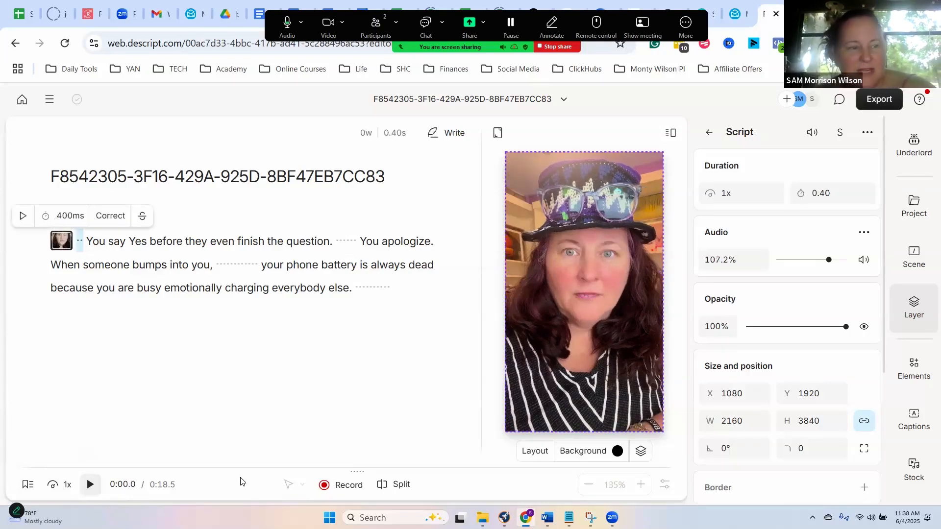
key(BackSpace)
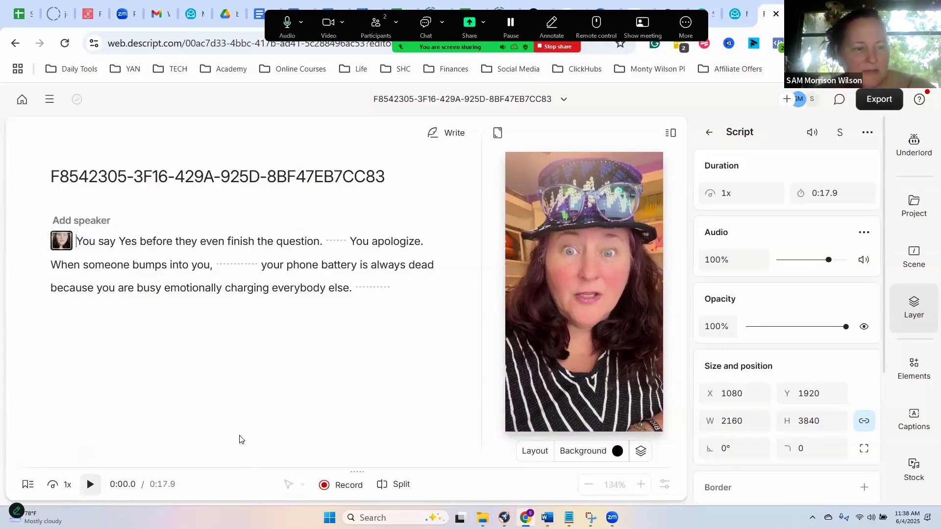
click(335, 242)
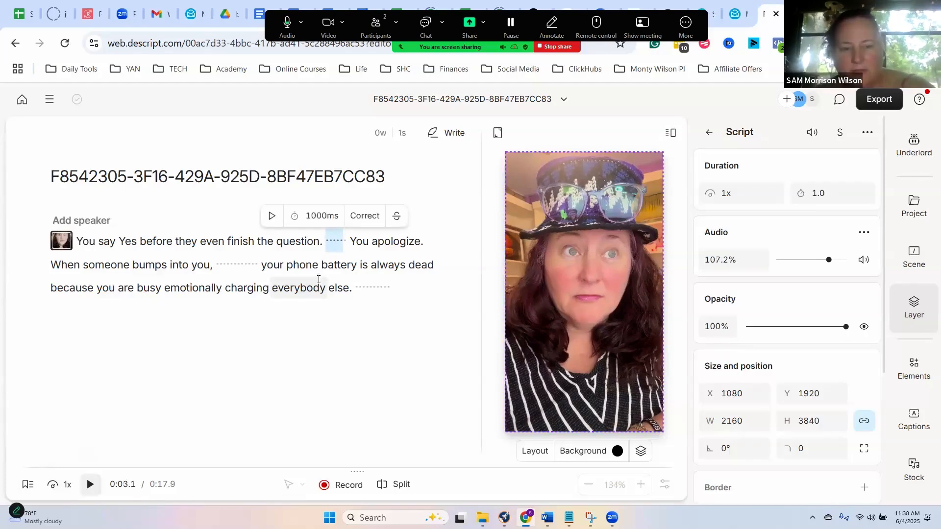
key(BackSpace)
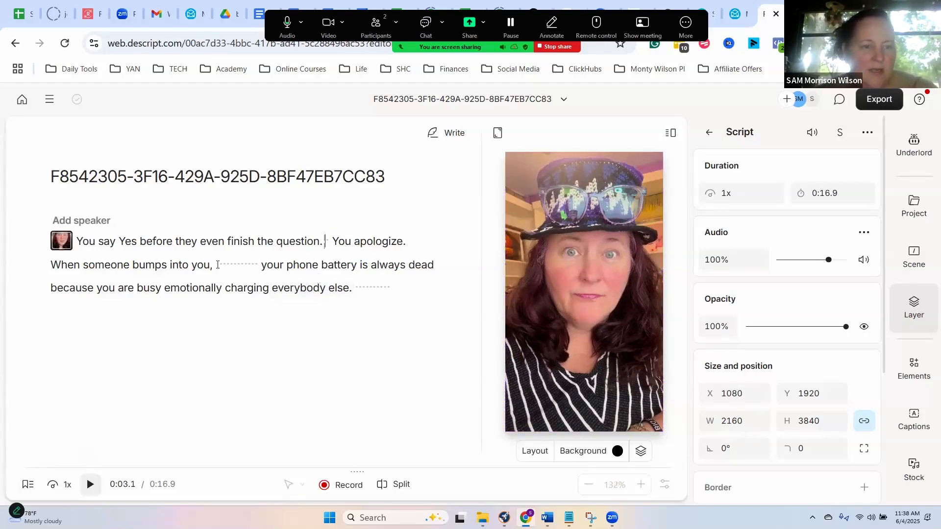
drag(227, 265, 254, 264)
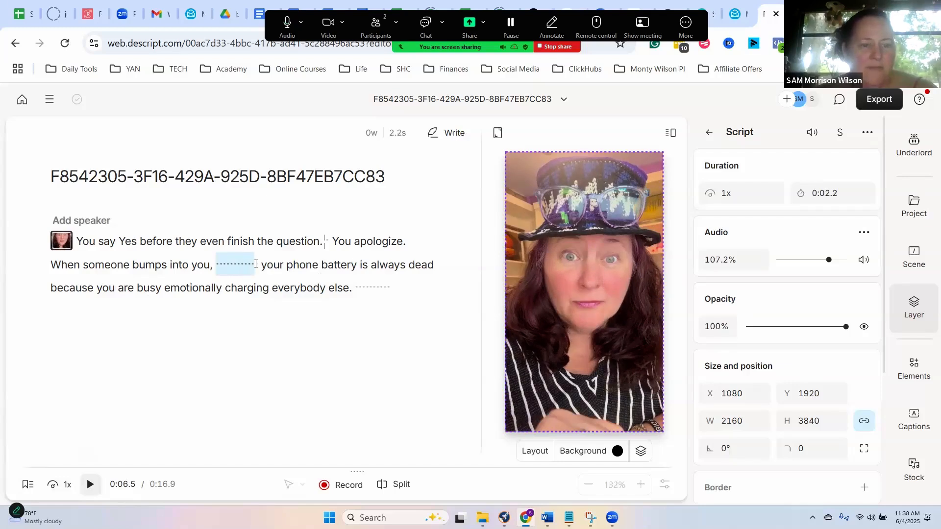
key(BackSpace)
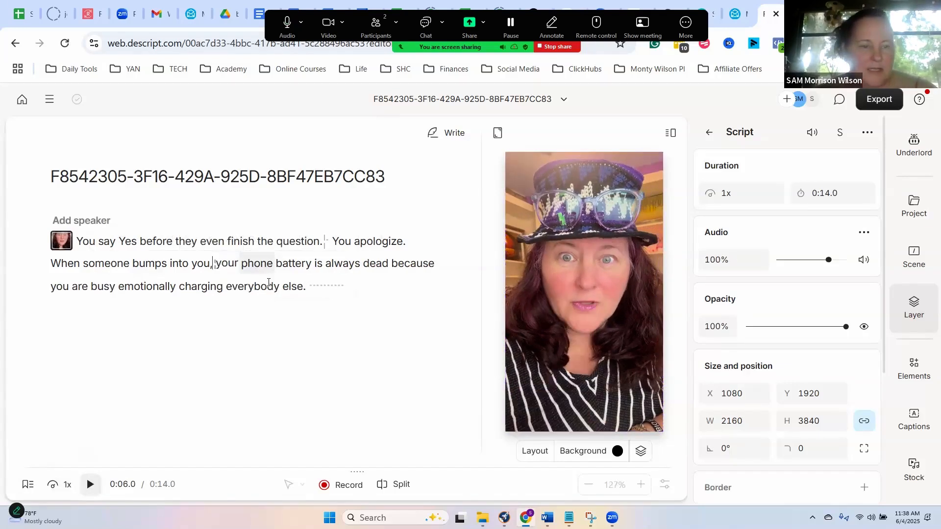
click(336, 284)
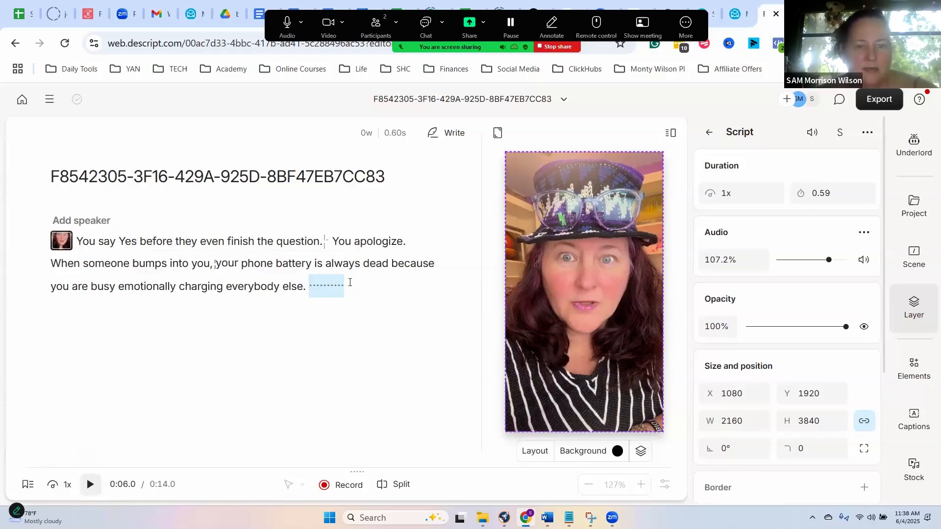
key(BackSpace)
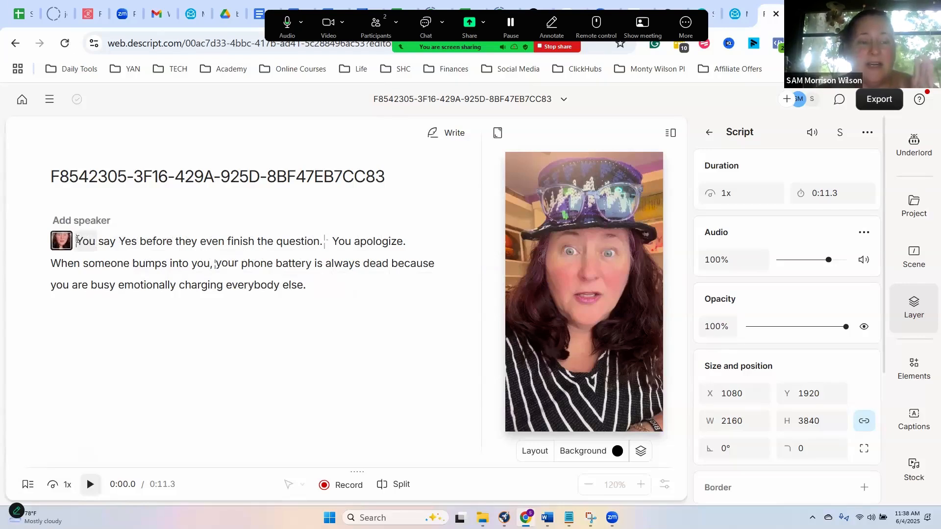
- Play back the trimmed clip and delete the remaining short gap between "question." and "You apologize."
click(94, 488)
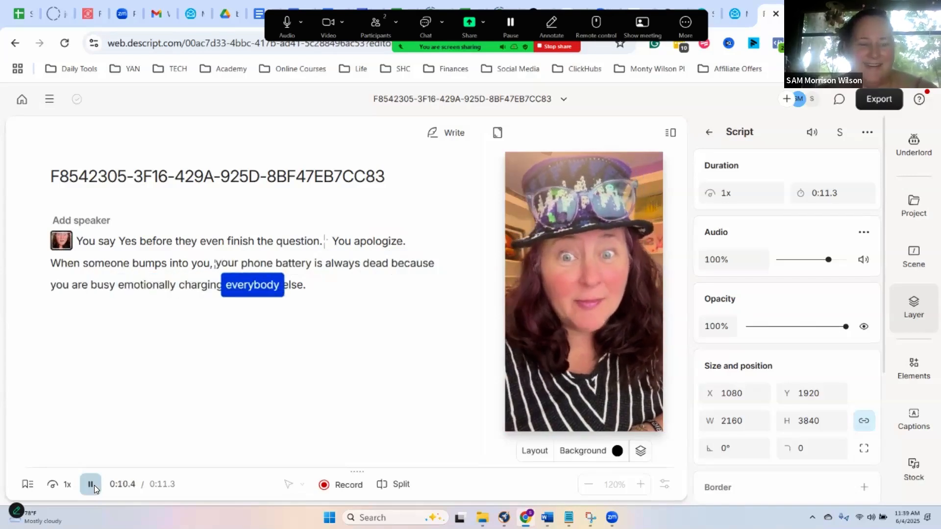
key(space)
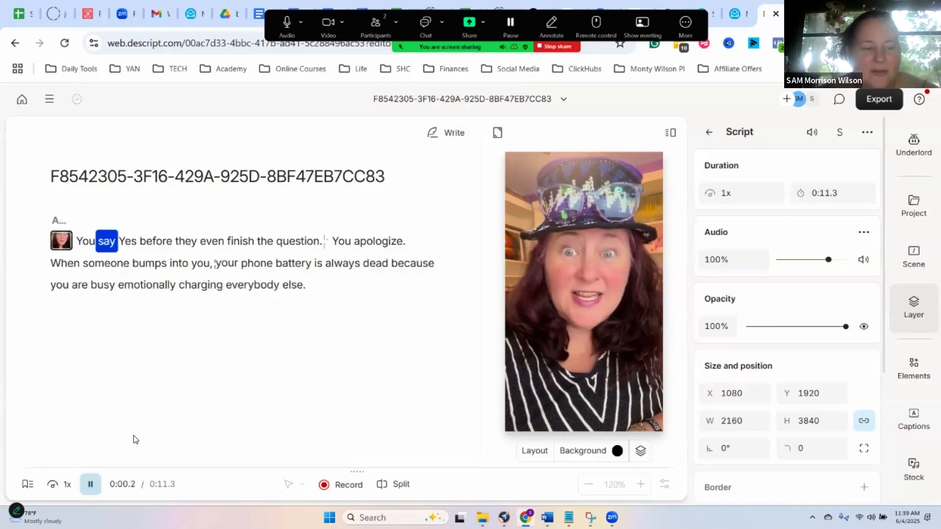
key(space)
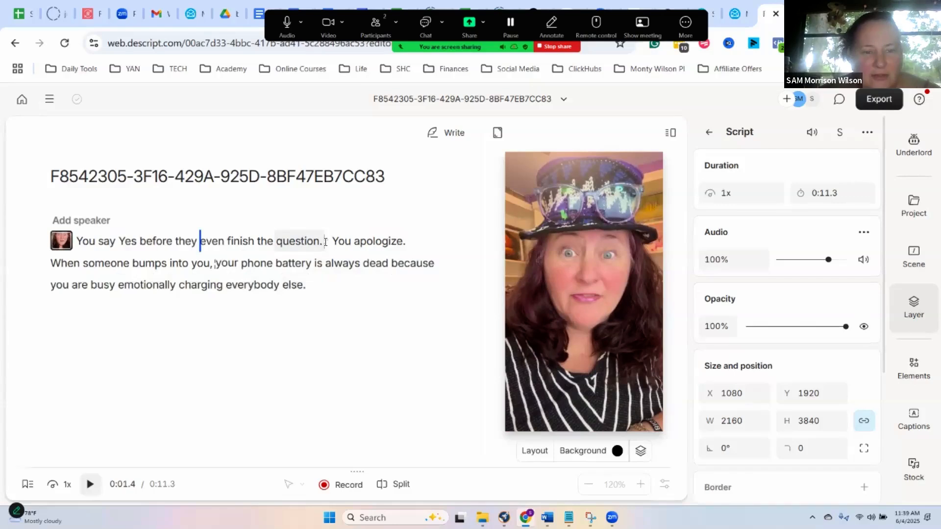
click(327, 241)
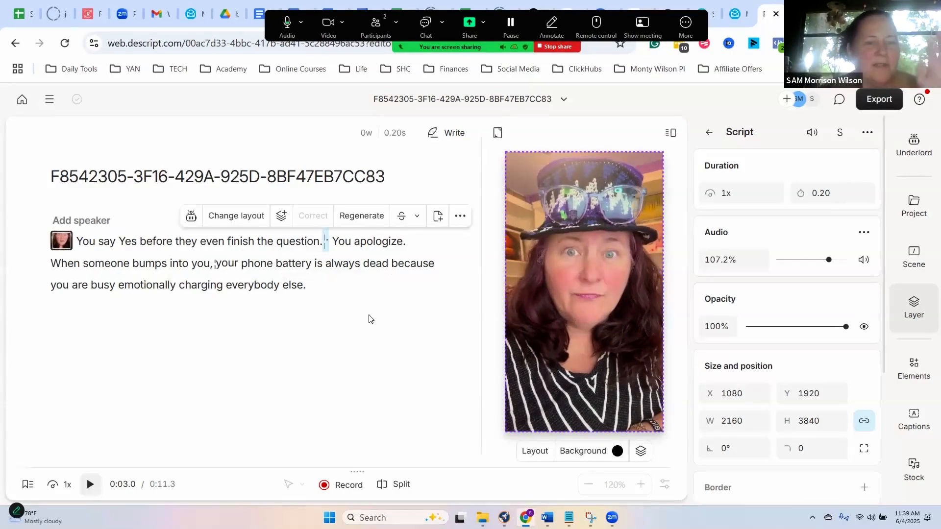
key(Delete)
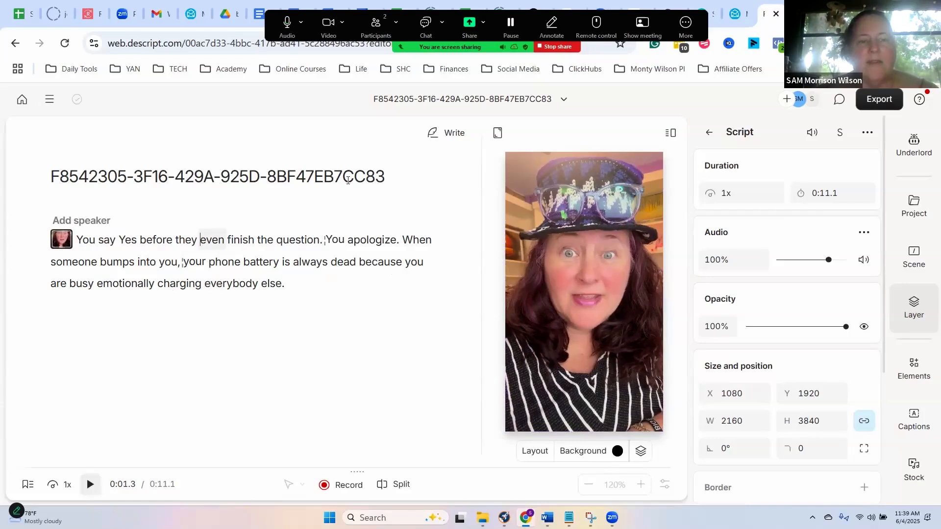
- Retitle the composition "you say yes" and return the playhead to the beginning of the script
drag(386, 177, 38, 161)
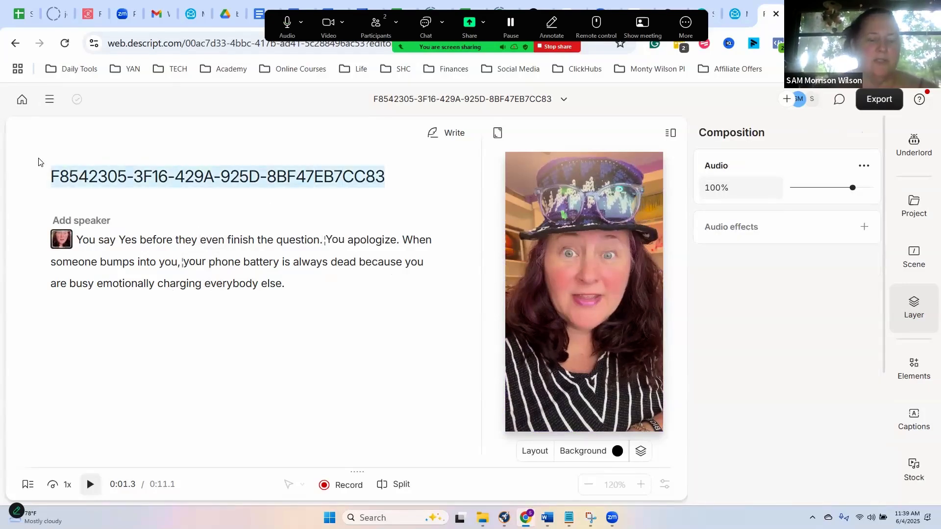
text(you say yes)
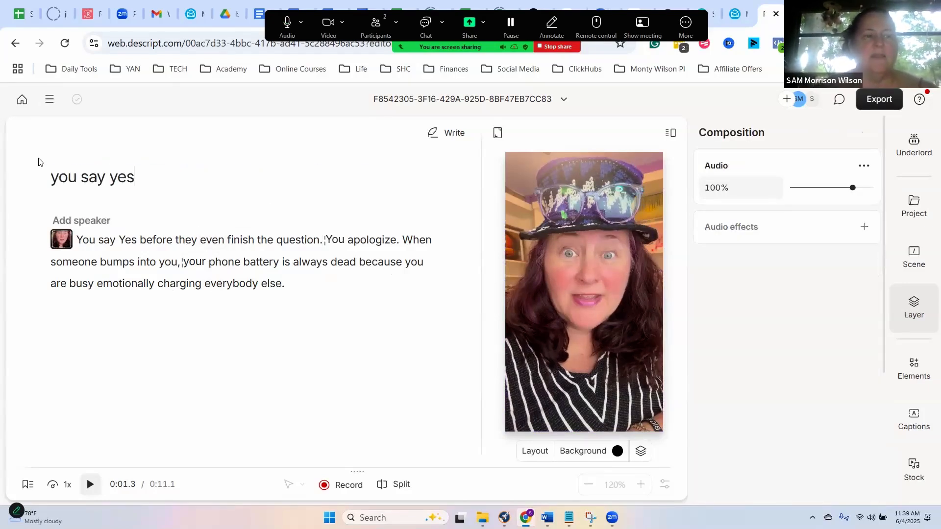
click(523, 224)
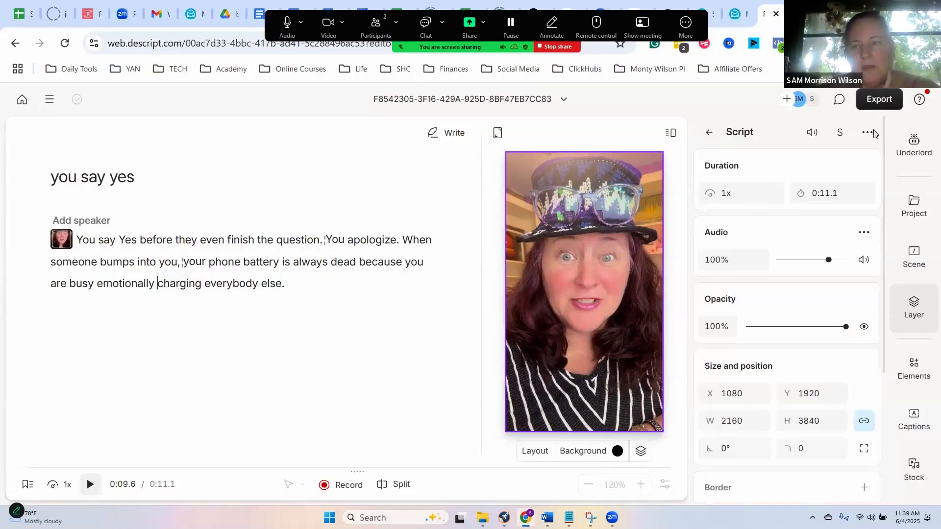
click(100, 241)
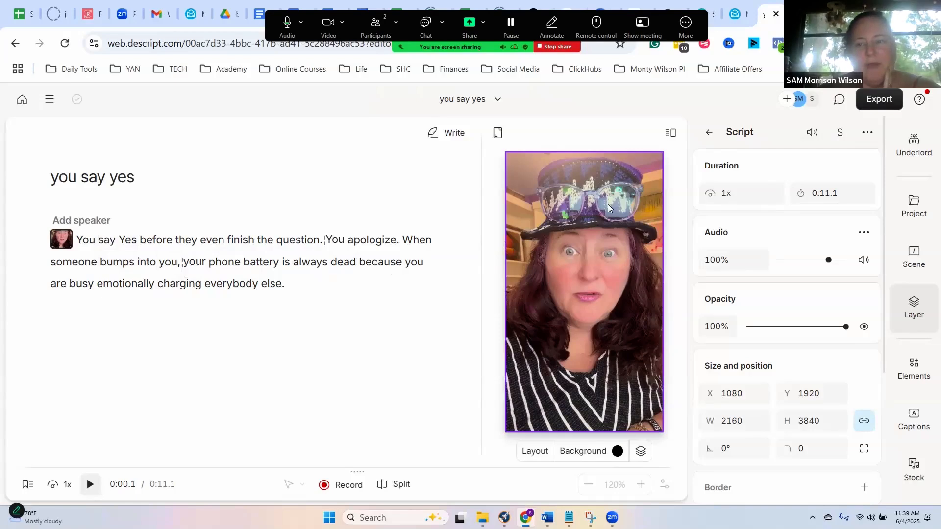
- Set the script clip's playback speed to 1.1x and place the playhead before the word "before"
click(720, 193)
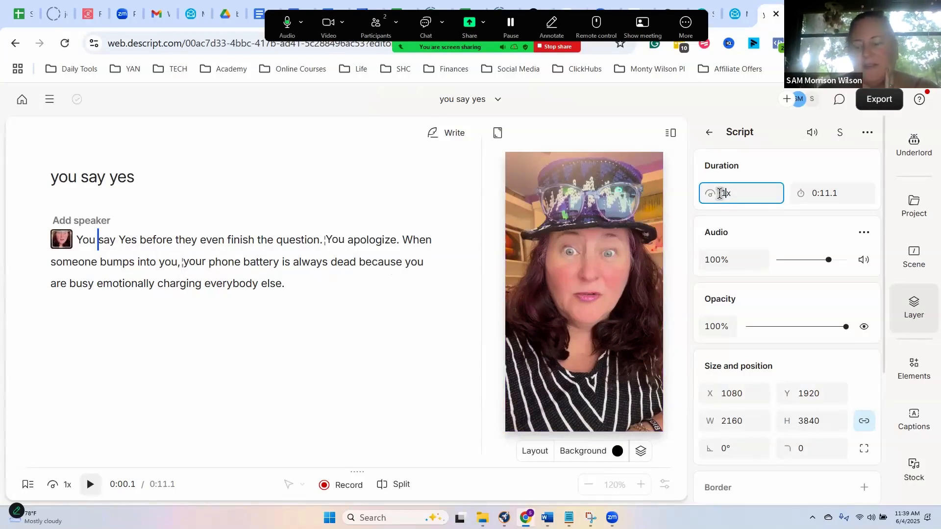
key(Return)
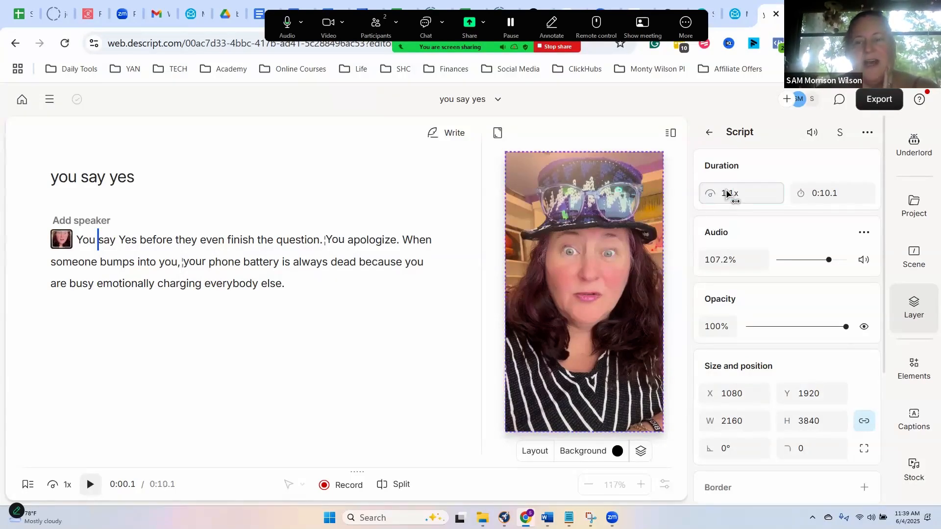
click(726, 192)
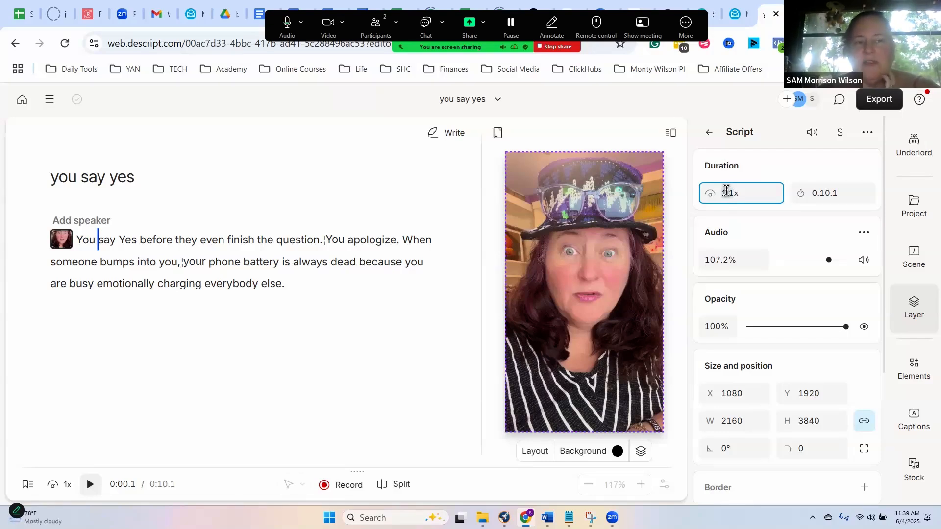
click(140, 243)
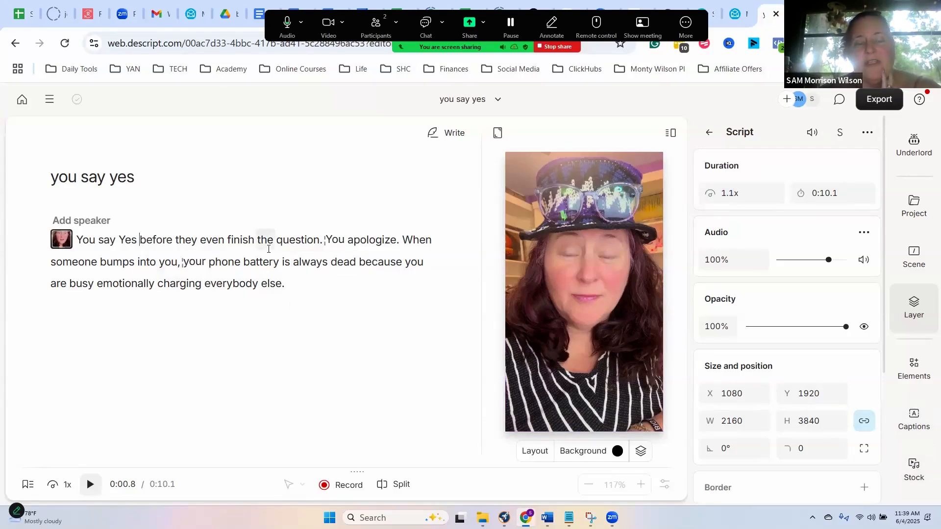
- Add captions to all scenes using the "Karaoke: One word" style
click(913, 423)
scroll(803, 397, down, 2)
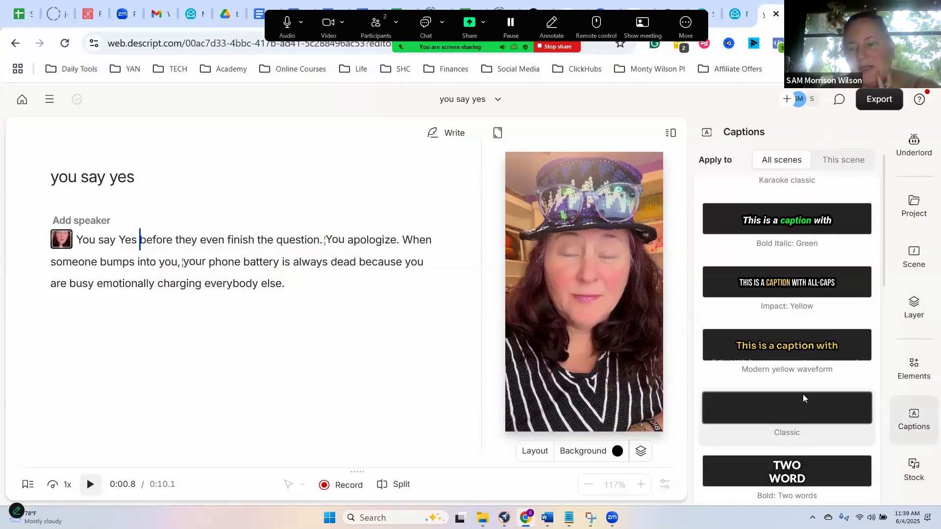
scroll(803, 394, down, 8)
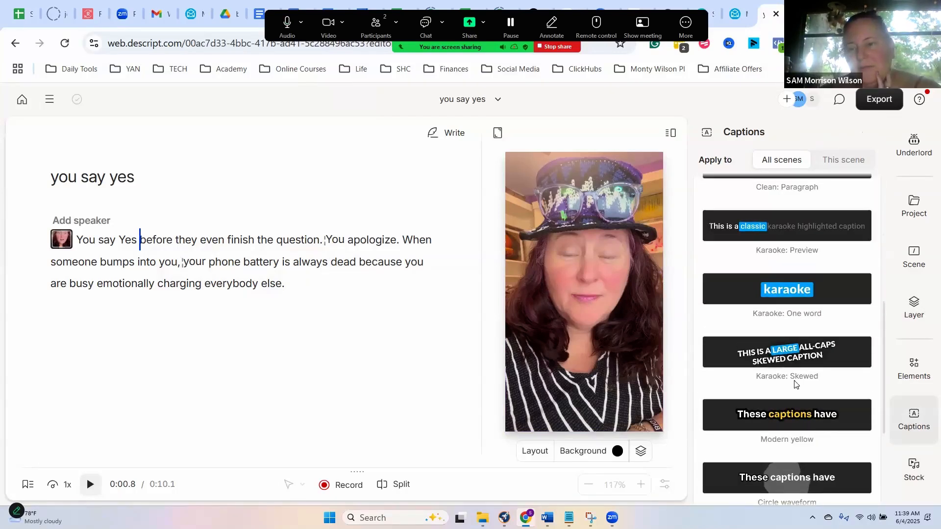
click(778, 345)
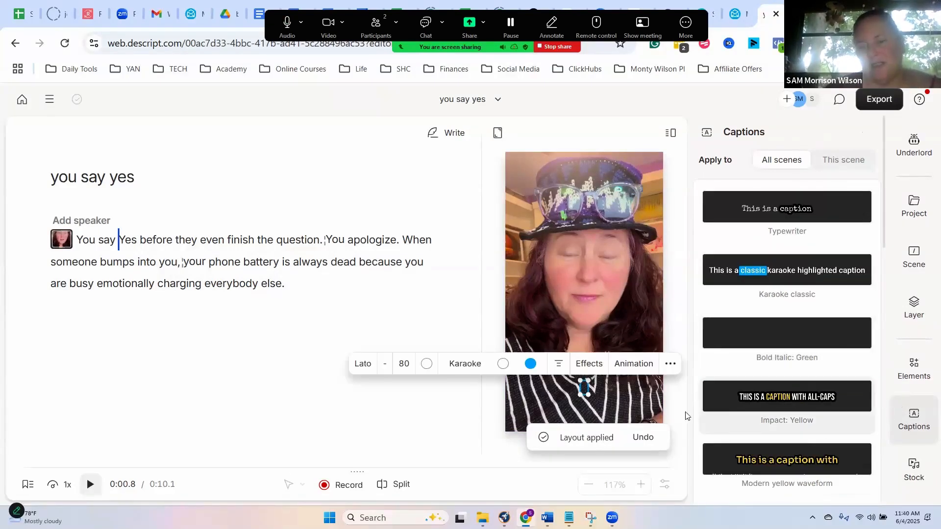
- Set the caption font size to 175 and change the karaoke highlight color from the palette to purple
click(403, 363)
text(125)
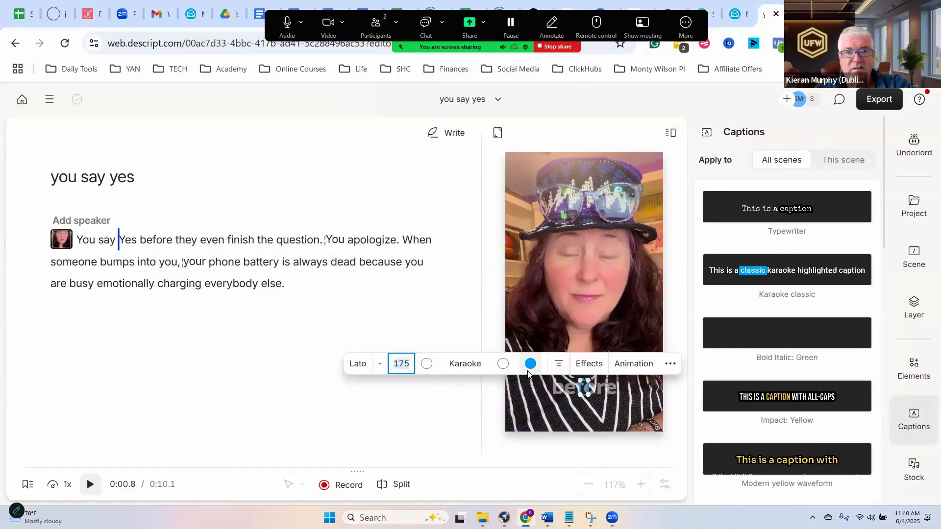
click(531, 364)
click(355, 410)
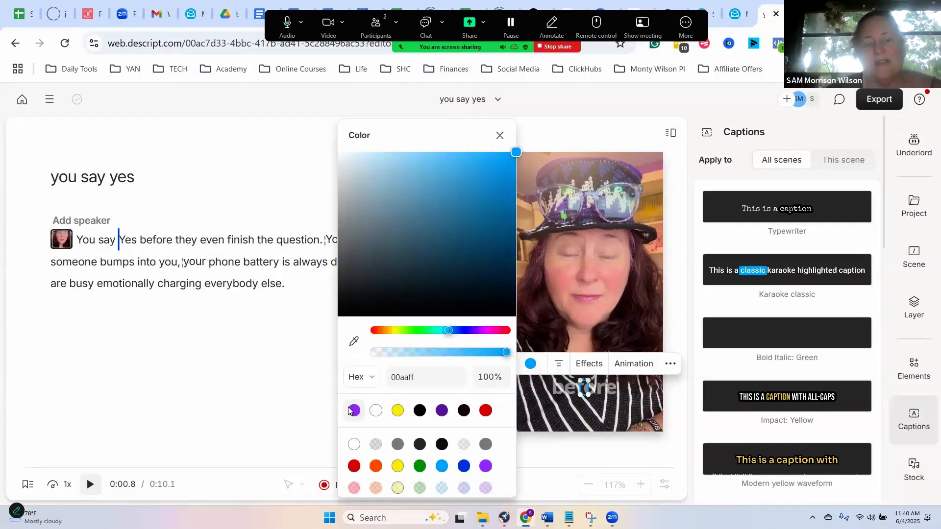
click(321, 308)
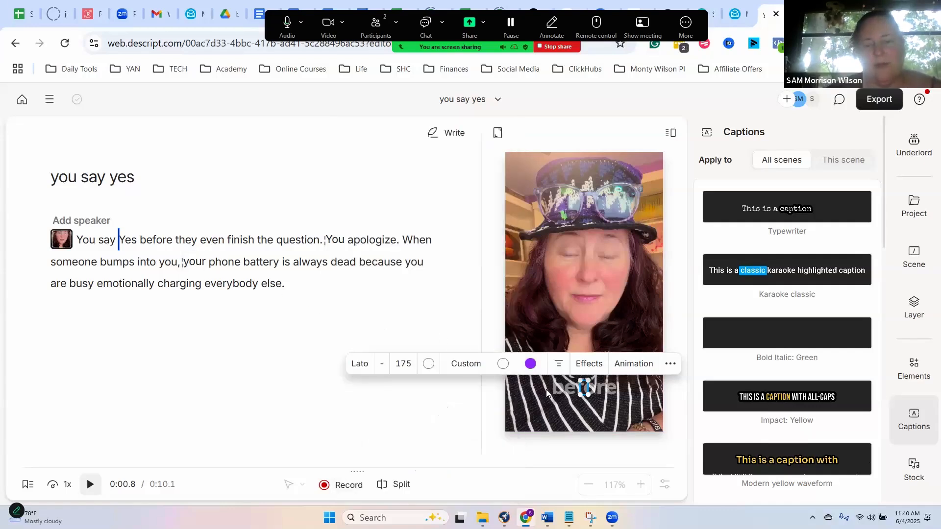
click(578, 406)
click(584, 386)
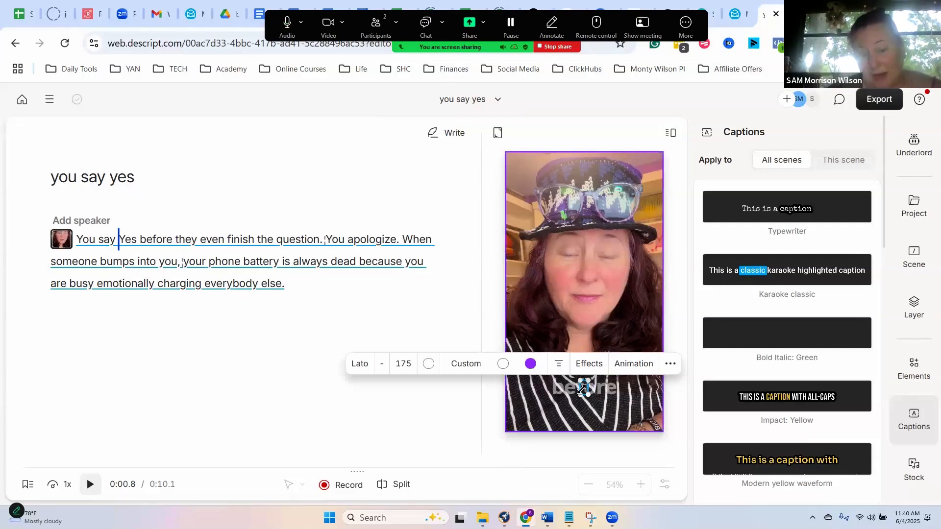
- Check the caption on other words of the script and move it slightly higher on the video frame
click(185, 263)
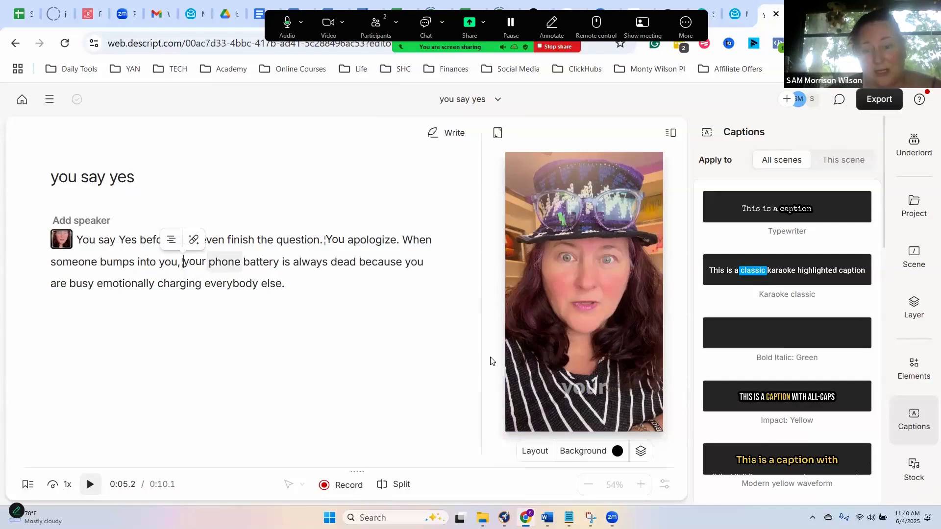
click(587, 389)
click(587, 390)
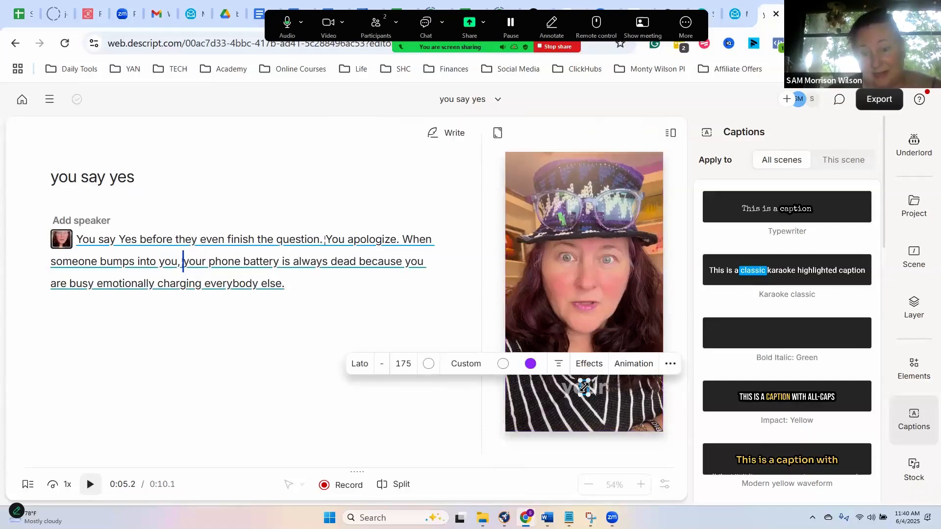
click(289, 240)
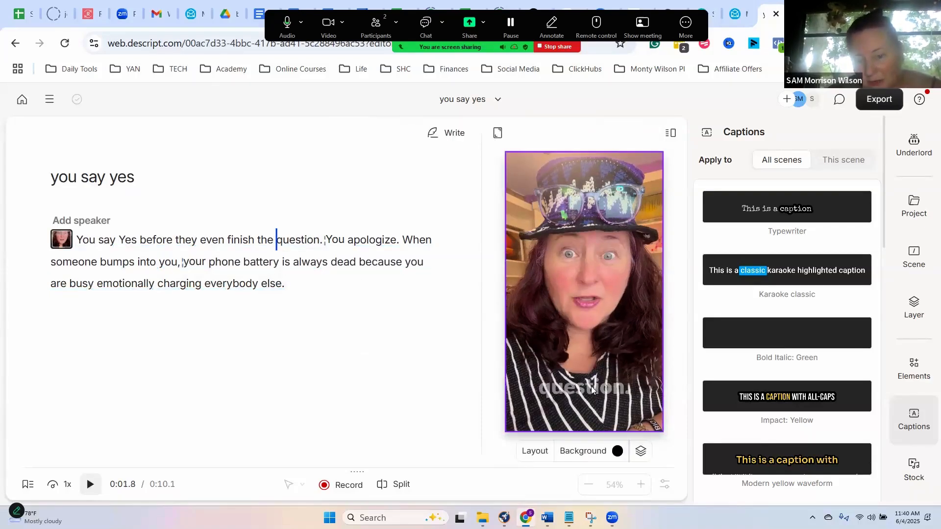
click(591, 387)
drag(581, 385, 583, 357)
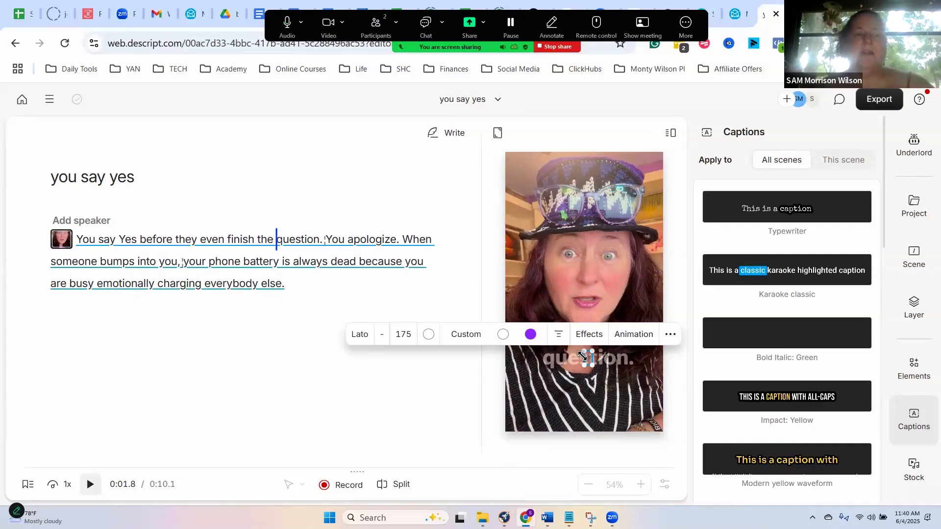
- Play back part of the clip to preview the captions and look at the caption's formatting options
click(142, 240)
click(91, 485)
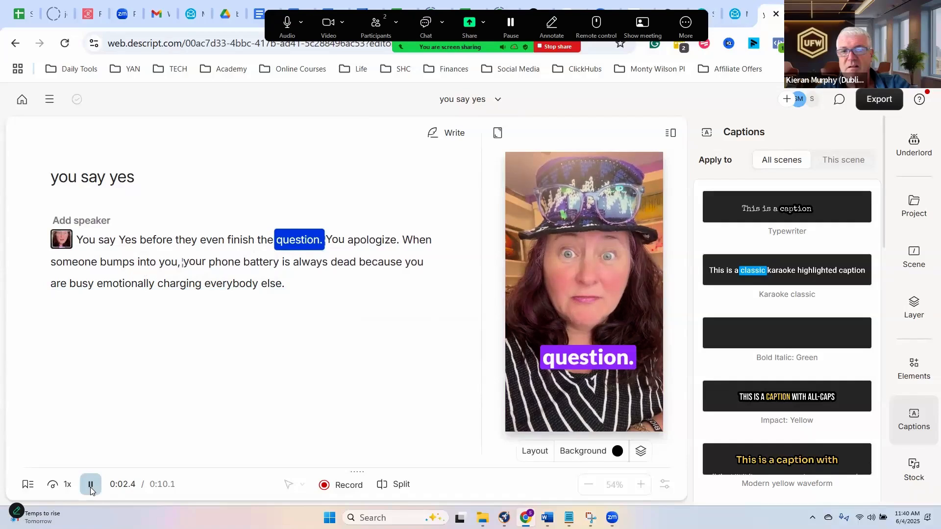
click(91, 485)
click(582, 362)
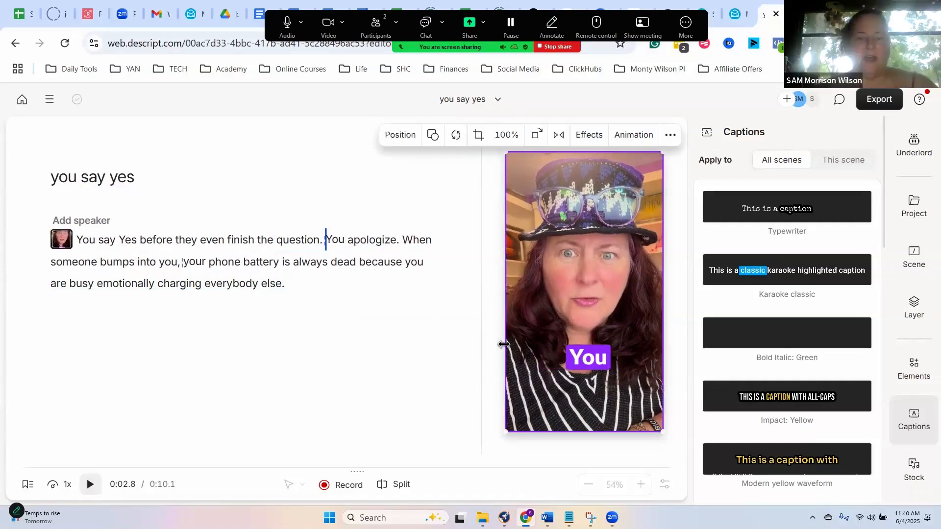
click(589, 362)
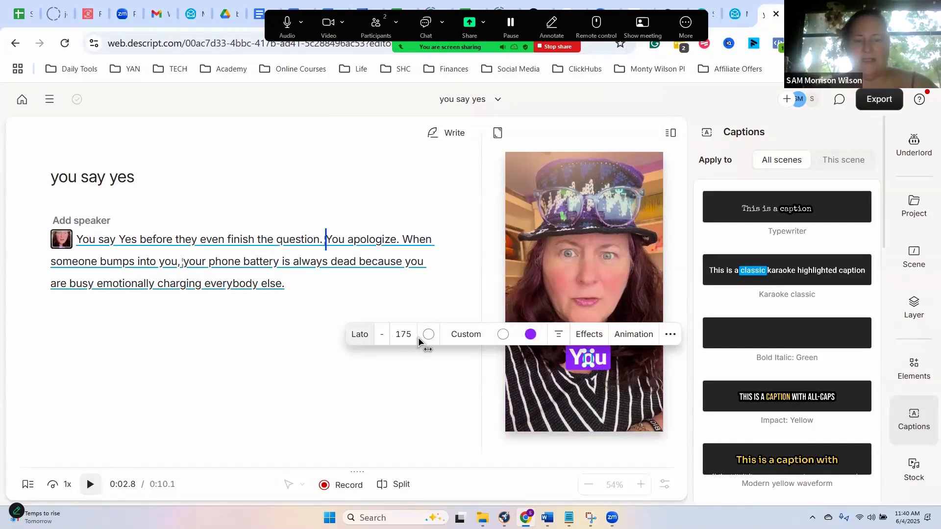
click(578, 391)
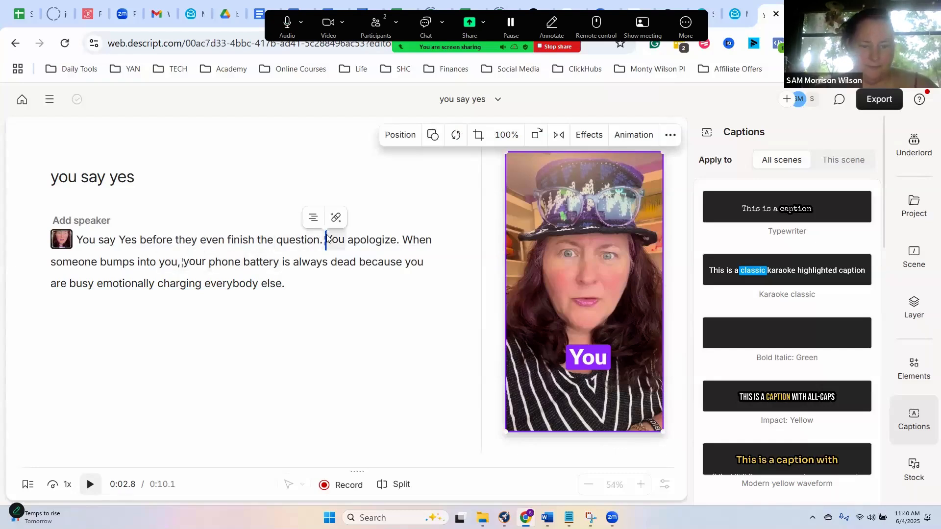
- Try to insert a scene break between "question." and "You apologize." in the script
click(306, 245)
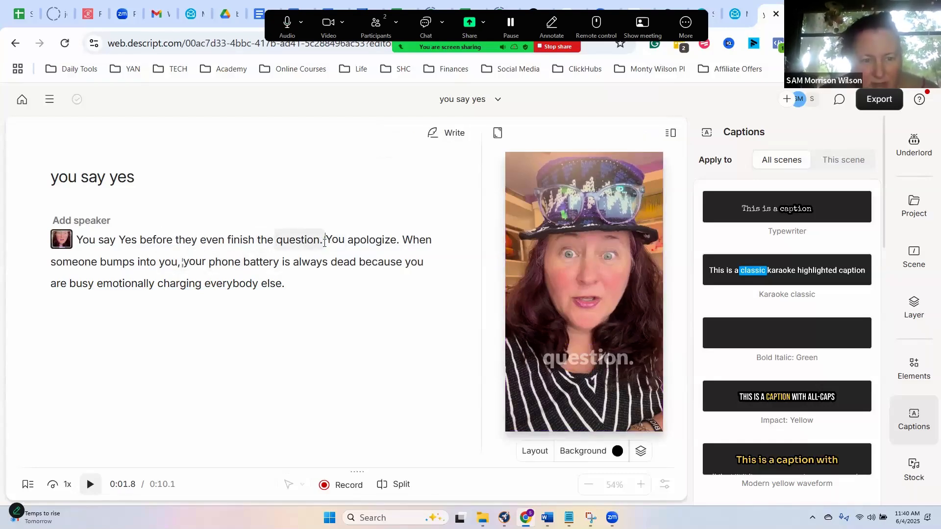
key(slash)
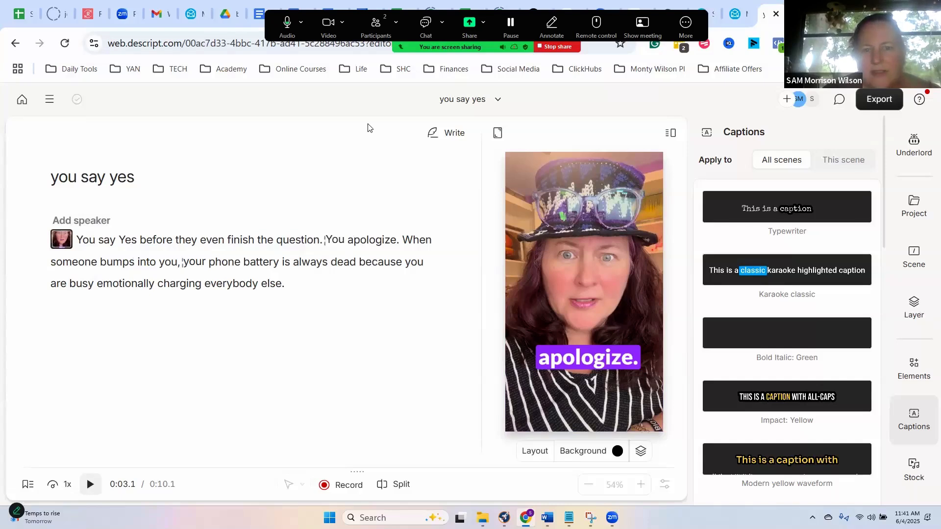
- Publish the video to a Descript web link at 1080p, accessible to anyone with the link
click(879, 99)
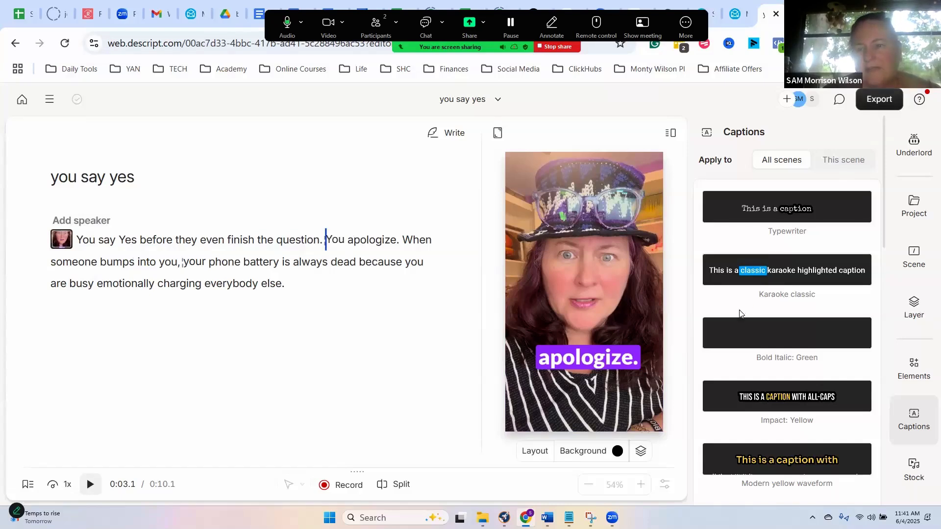
click(737, 312)
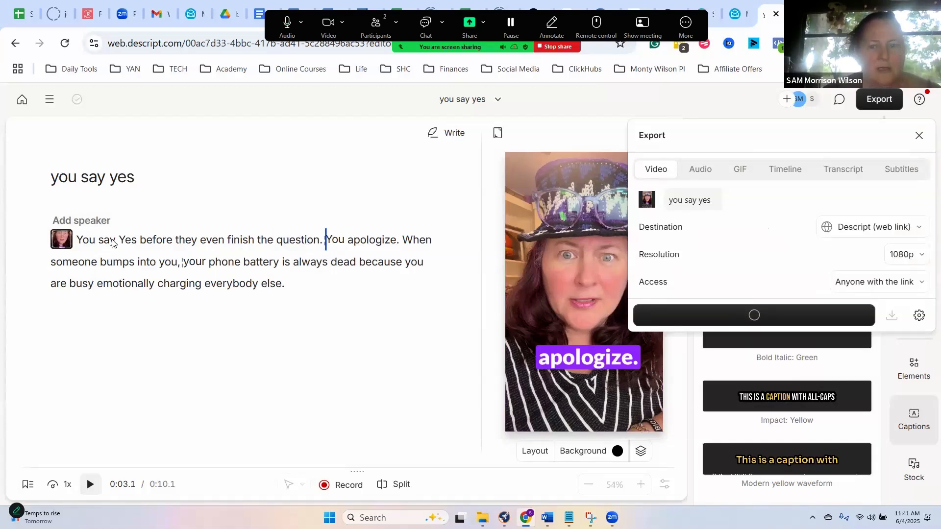
- Return to the projects list and reopen the current project, twice in a row, to check its listing
click(20, 100)
click(20, 101)
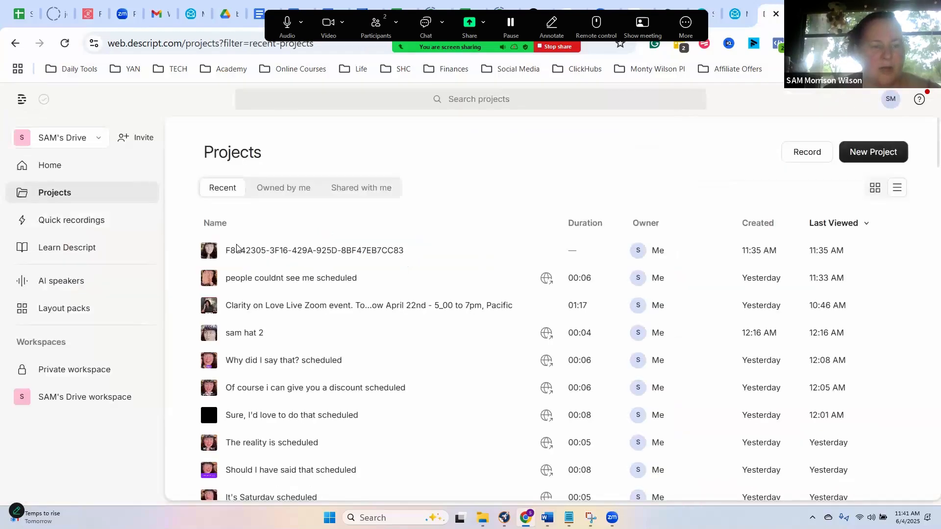
click(266, 253)
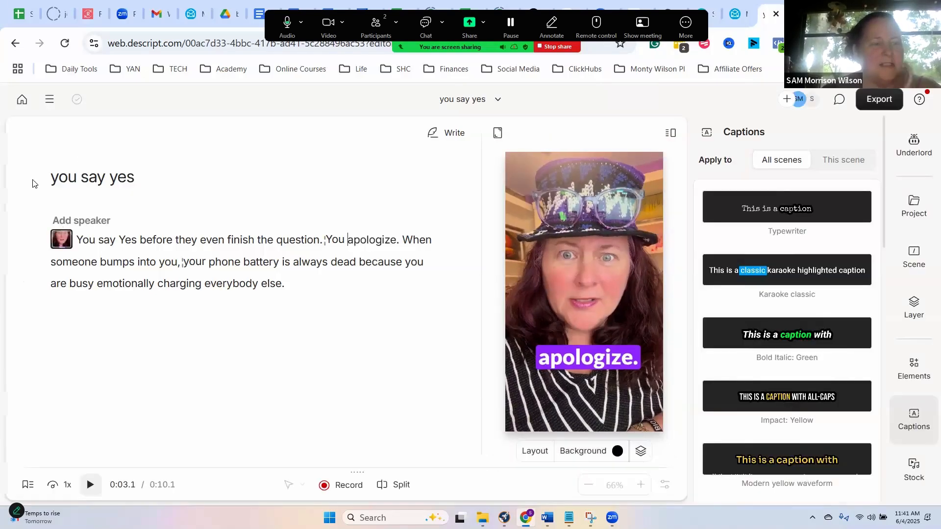
click(22, 100)
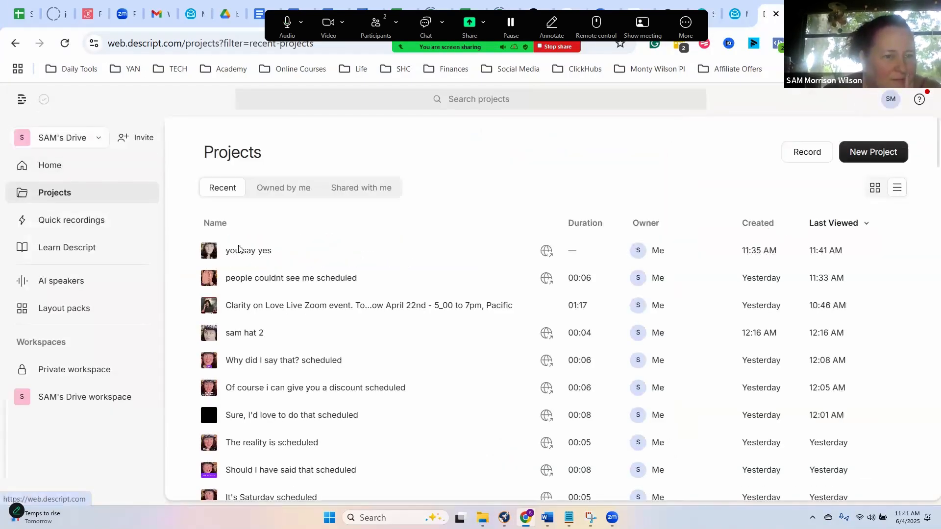
click(238, 250)
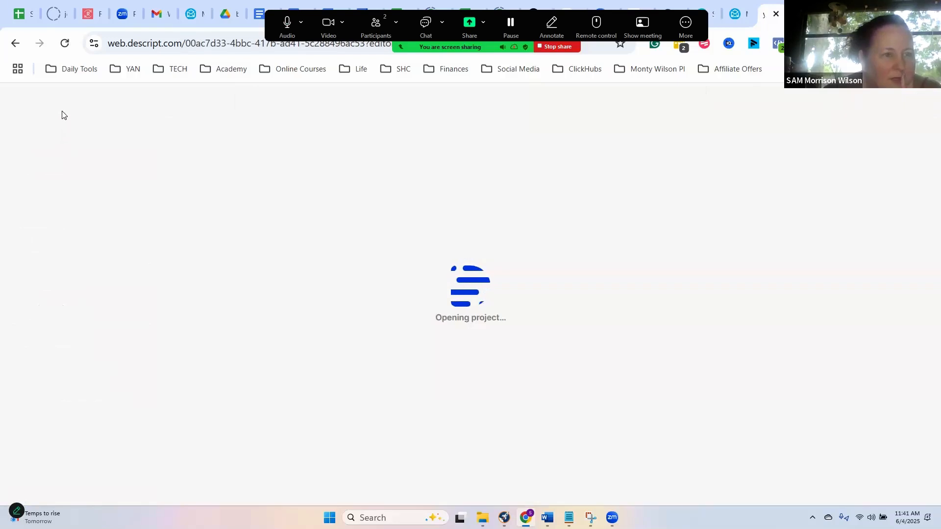
- Hide the scene editor so only the script remains in the editing area
click(50, 99)
mouse_move(75, 169)
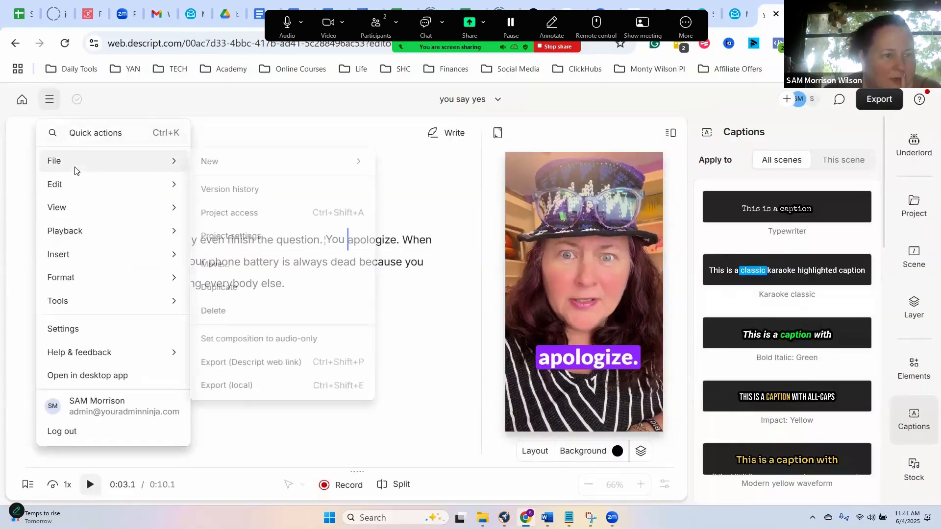
mouse_move(97, 212)
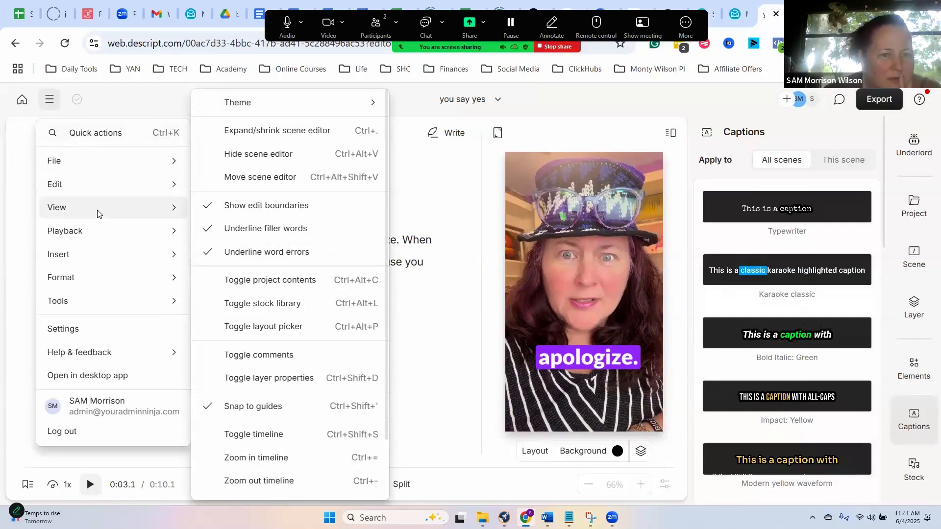
click(242, 159)
- Look through the view and edit commands and try to restore the scene editor by undoing the last action
click(49, 99)
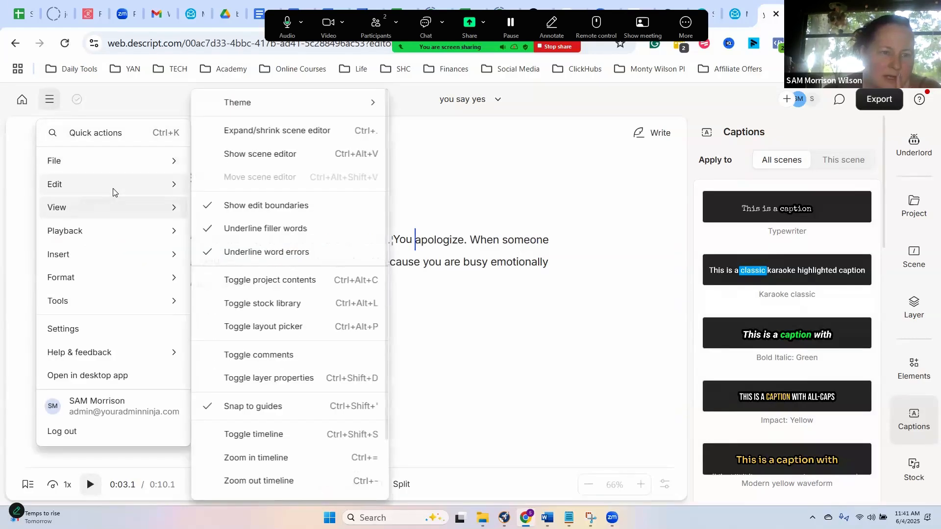
mouse_move(164, 216)
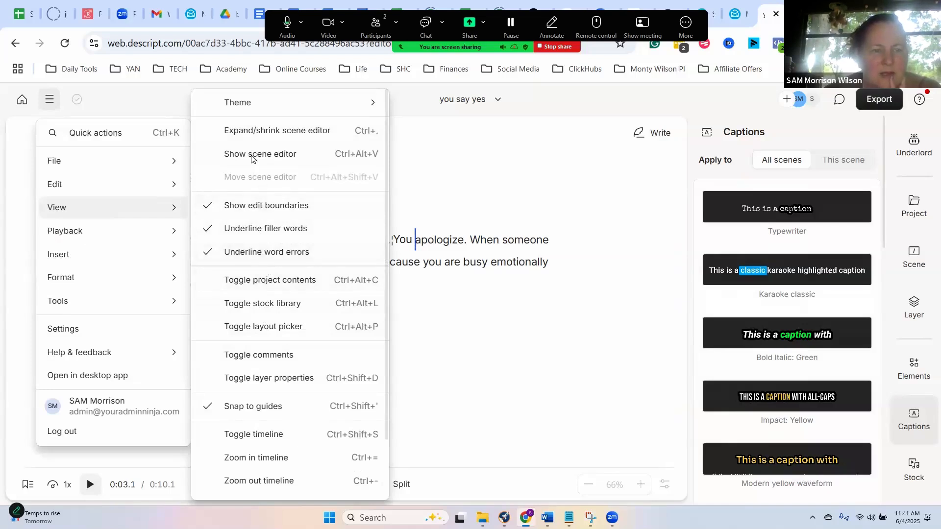
mouse_move(147, 185)
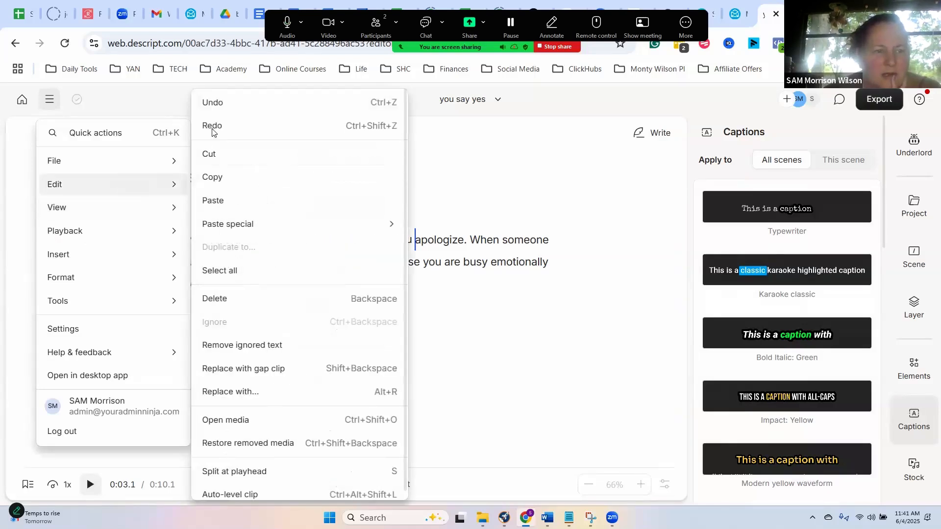
click(214, 99)
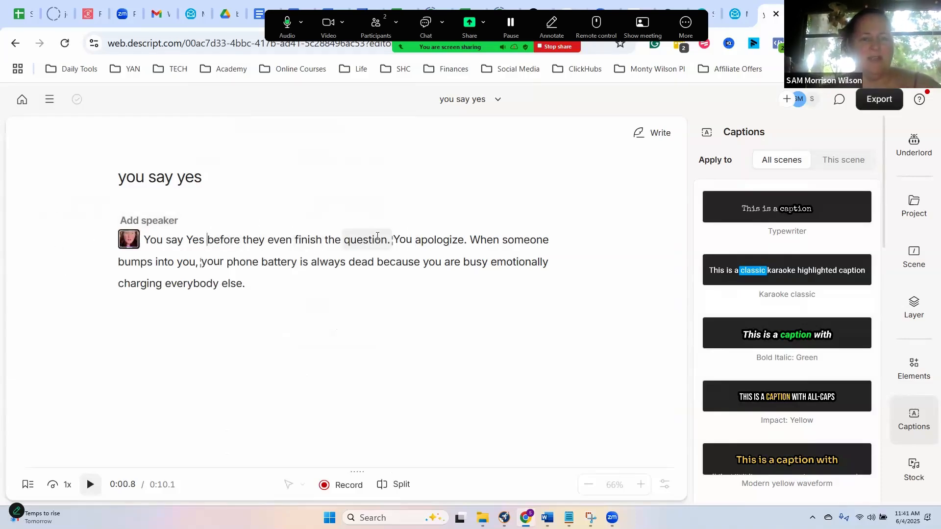
- Insert a scene break in the script between "question." and "You apologize." and select the new scene
click(393, 237)
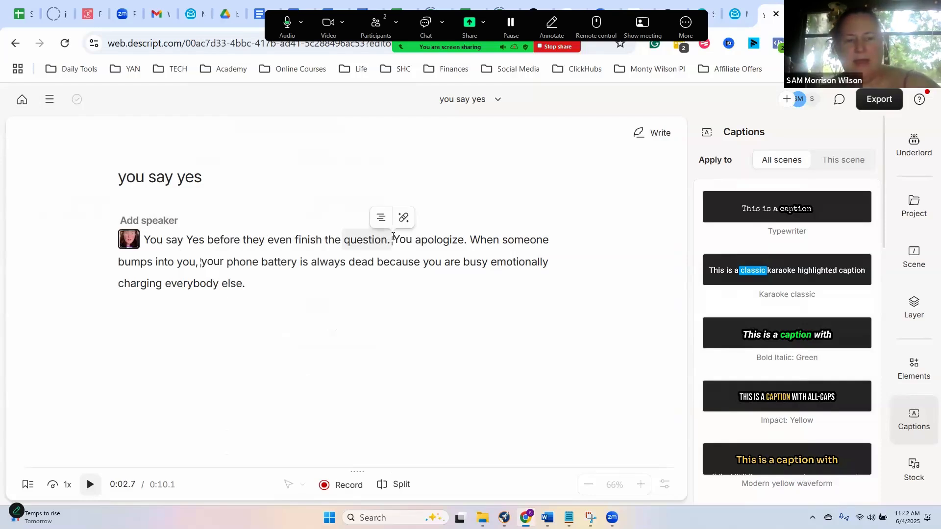
key(slash)
click(404, 243)
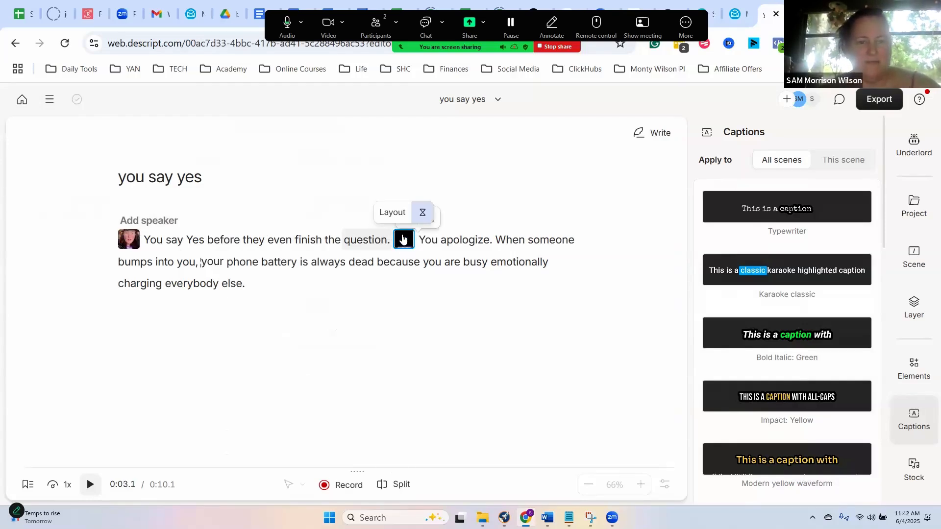
- Select the second scene, and play the script from "question." across the scene break to check the transition
click(402, 238)
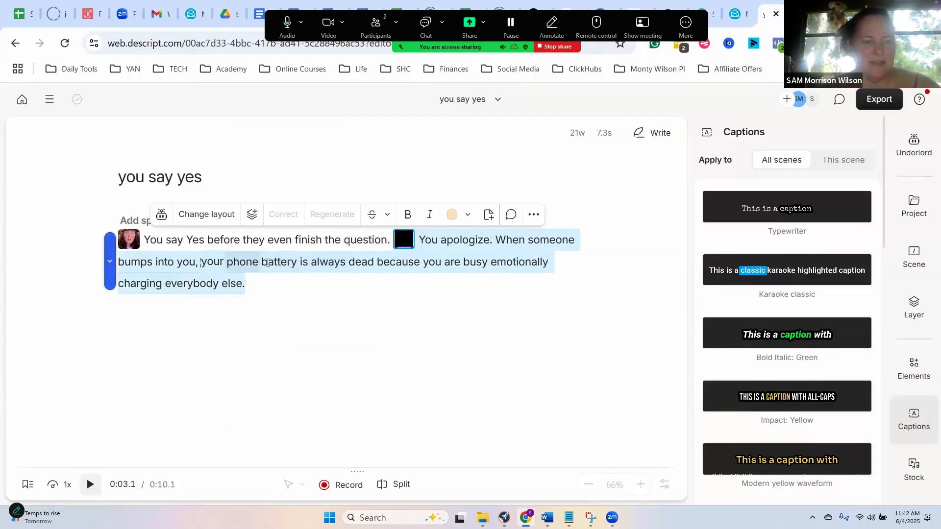
click(356, 247)
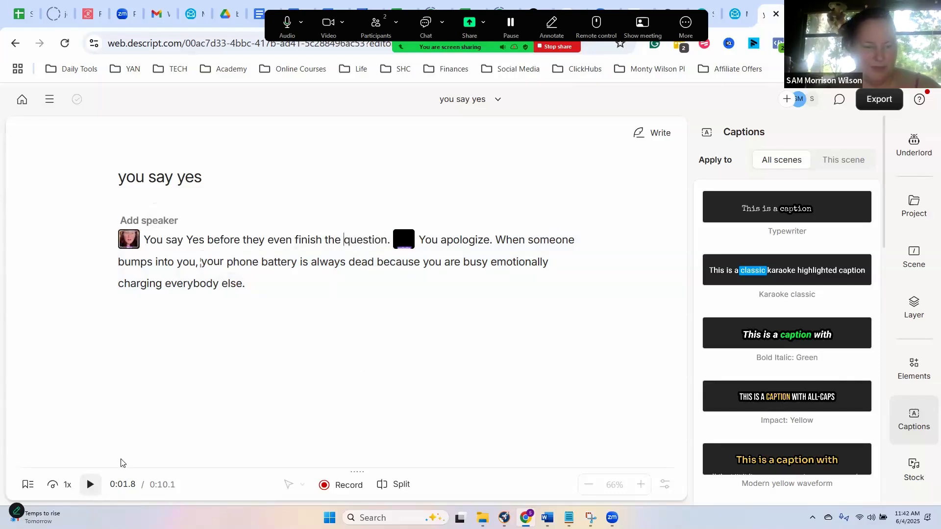
click(88, 487)
click(85, 493)
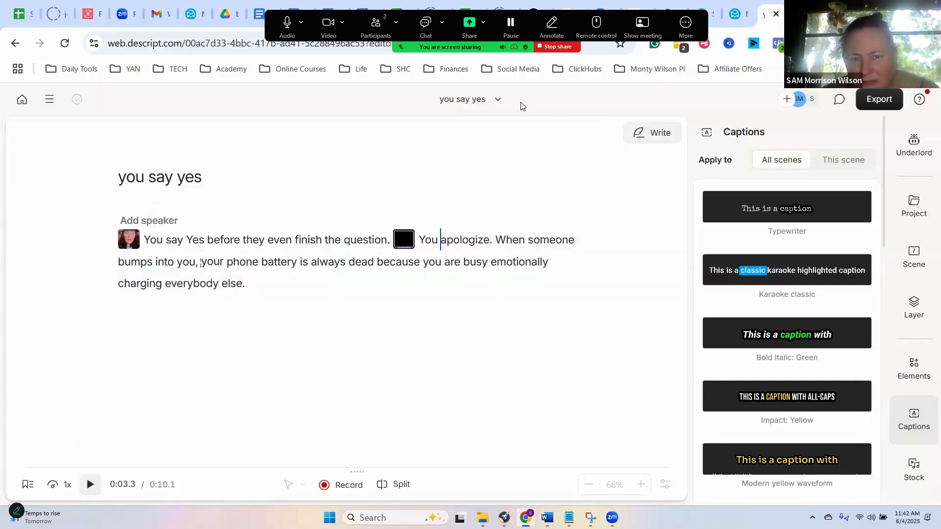
- Reload the Descript home page from the address bar and reopen the recent project "you say yes"
click(176, 44)
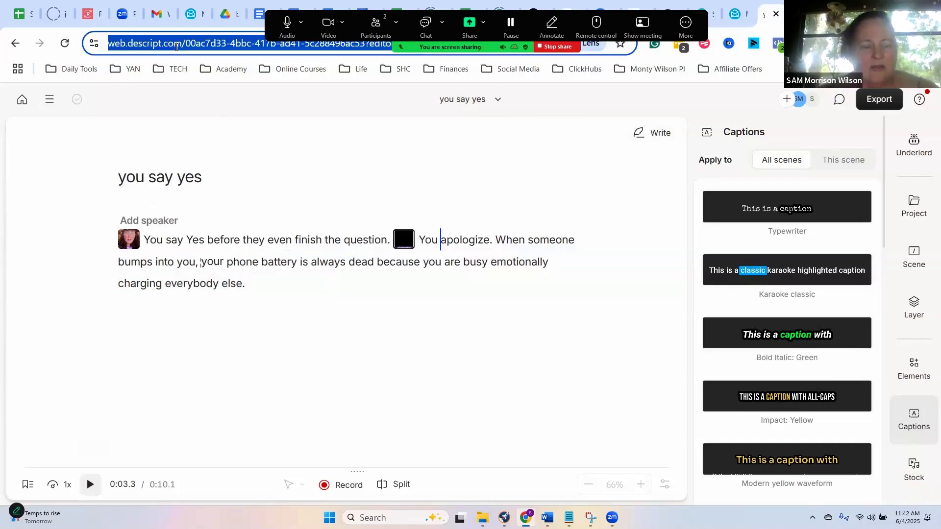
text(des)
key(Return)
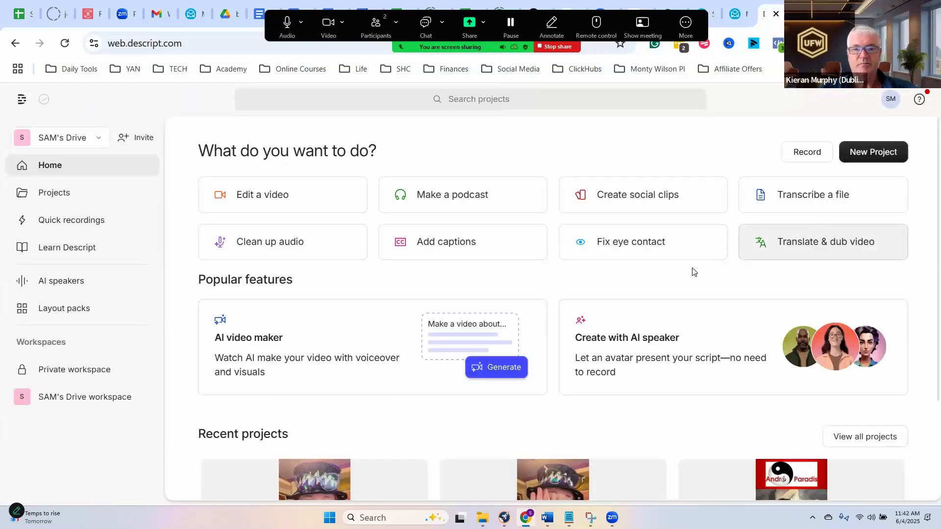
scroll(613, 290, down, 3)
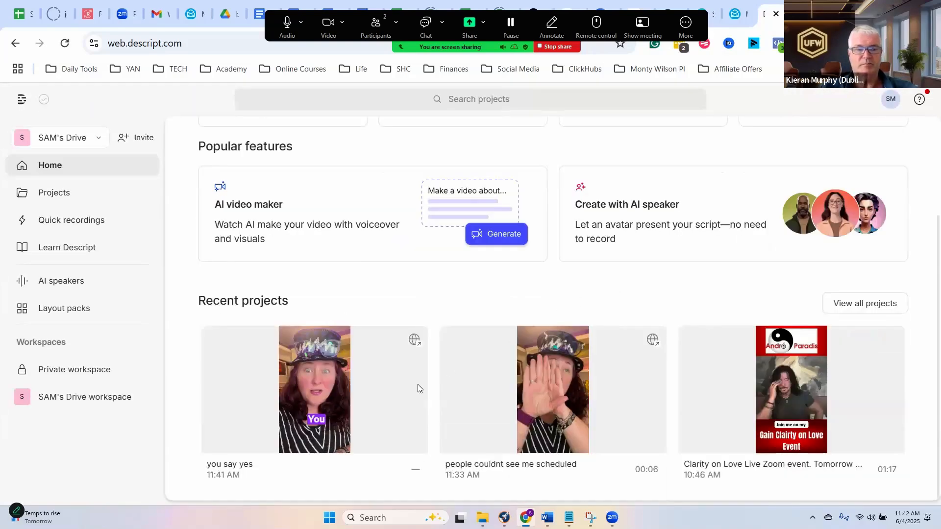
click(340, 426)
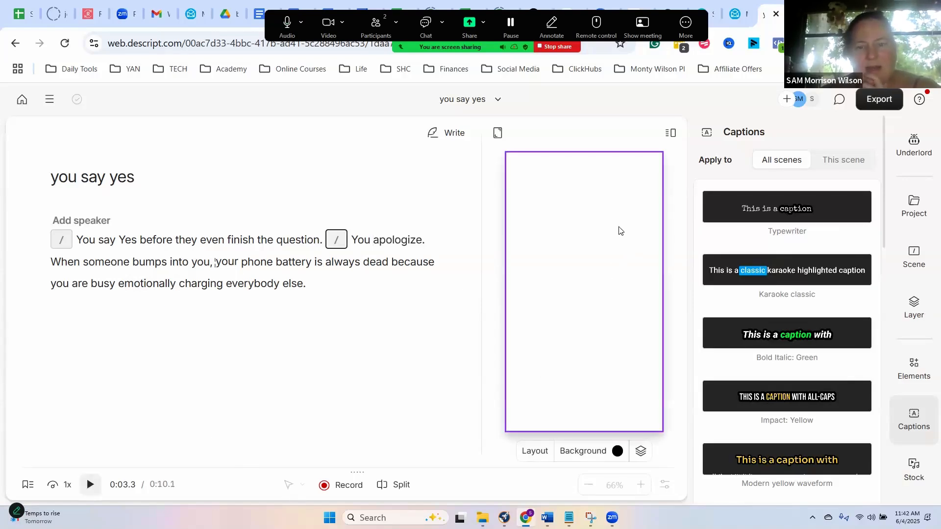
- Play the script from "finish" across the scene break and examine the video and captions at "apologize." and "you,"
click(337, 238)
click(229, 244)
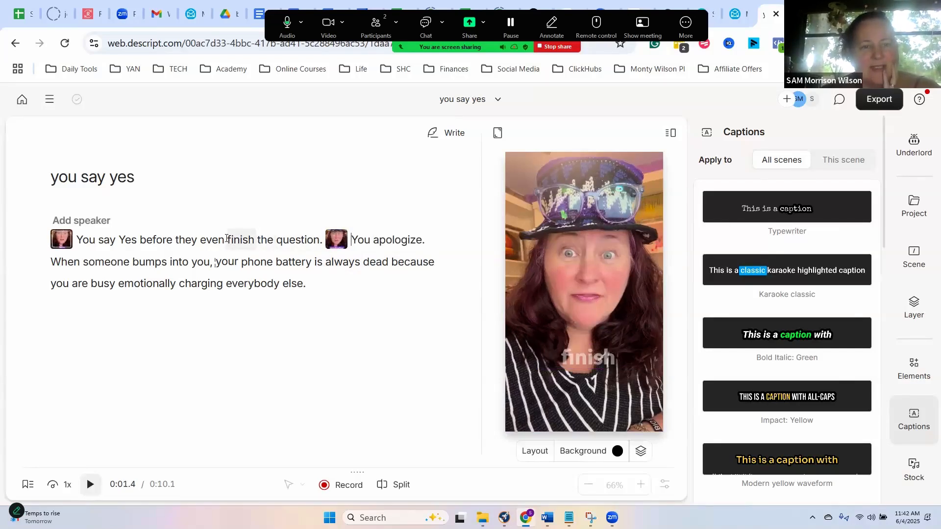
key(space)
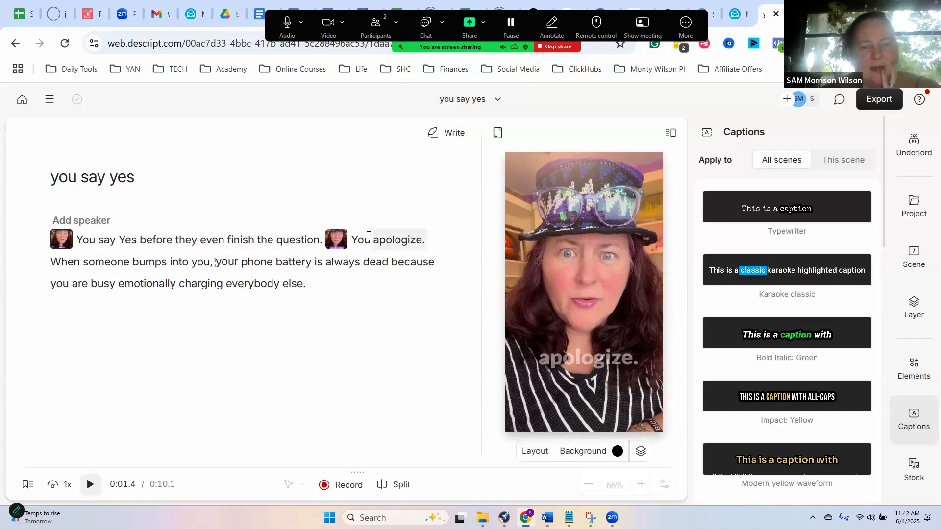
click(569, 358)
click(569, 360)
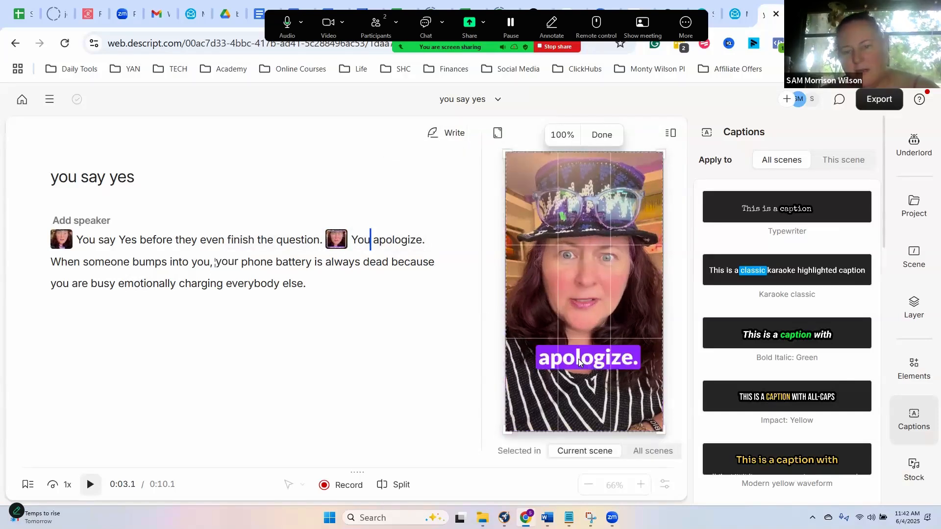
click(407, 238)
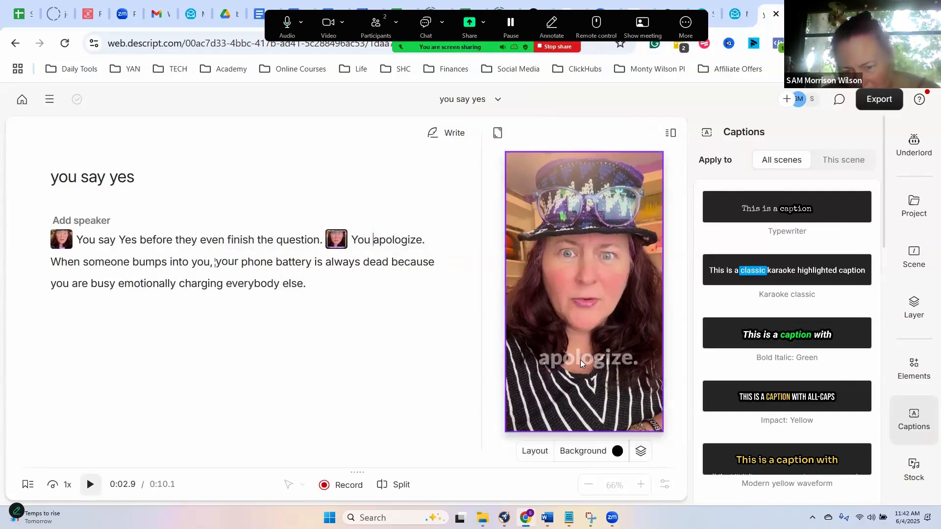
click(581, 360)
click(584, 361)
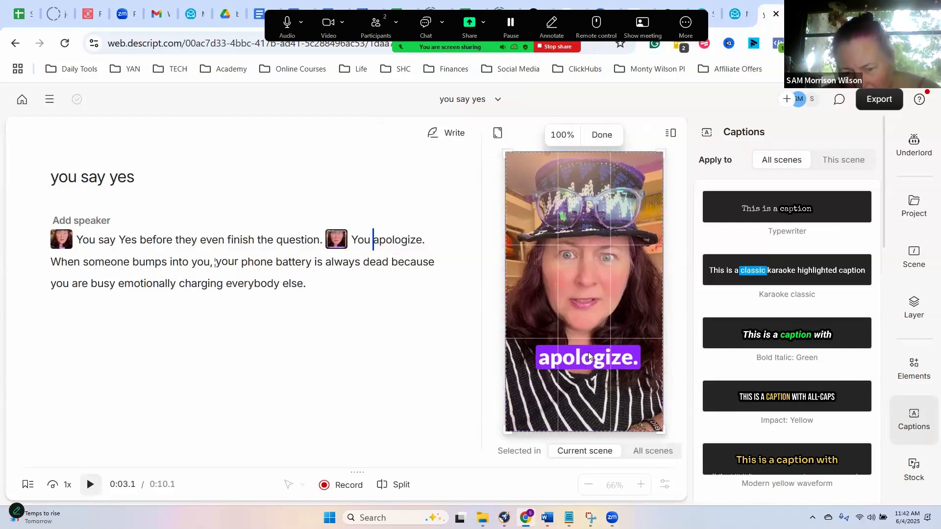
click(192, 262)
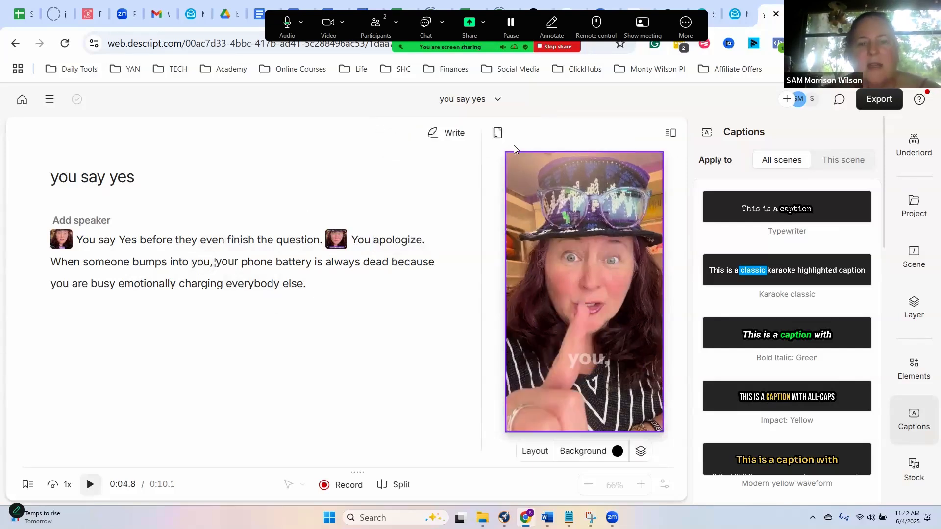
- Switch the canvas to Landscape 16:9, then shrink the second scene's video and move it toward the right of the frame
click(498, 133)
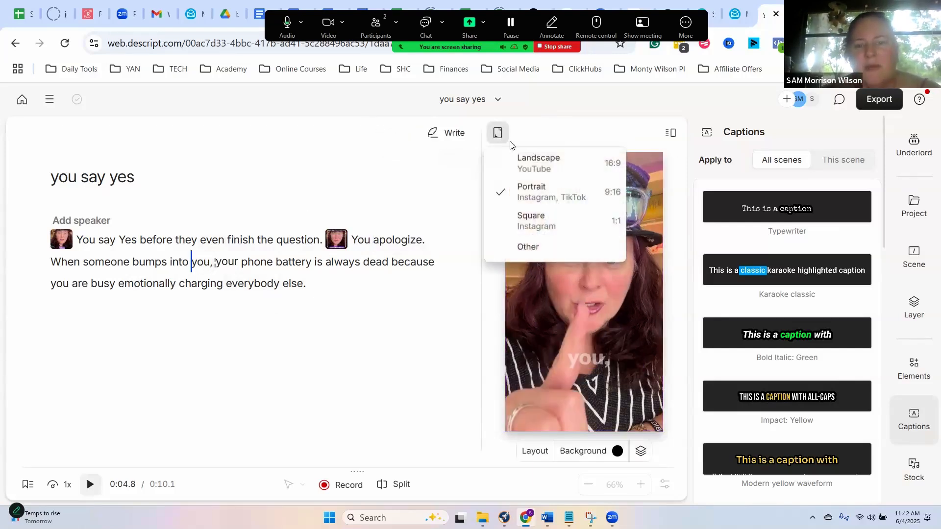
click(533, 166)
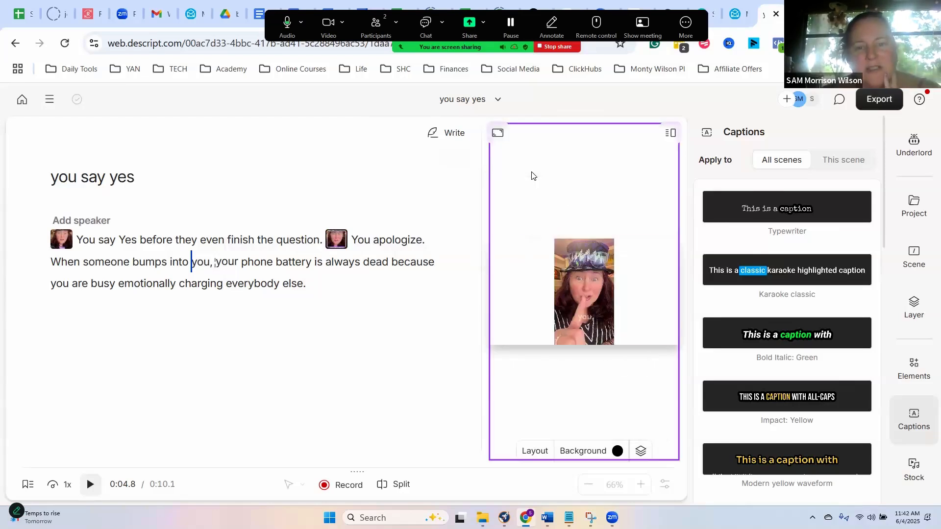
click(567, 289)
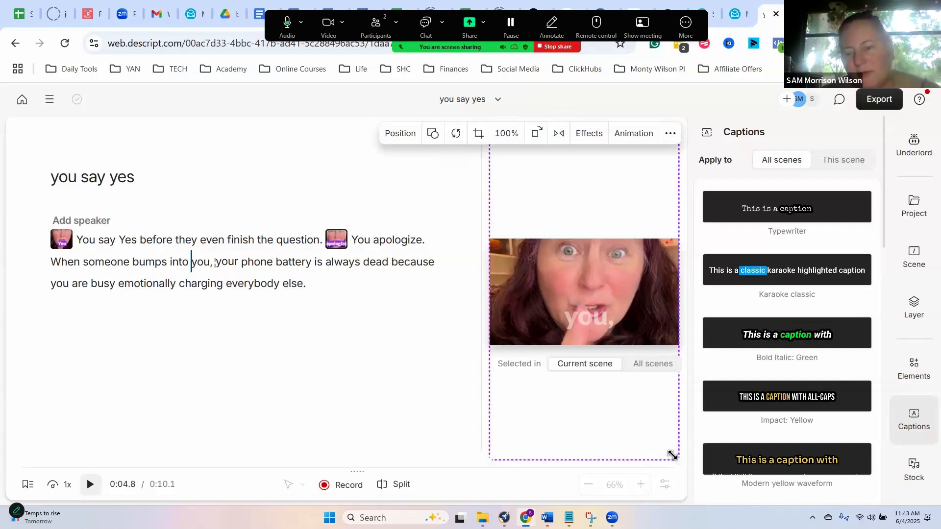
drag(674, 456, 613, 342)
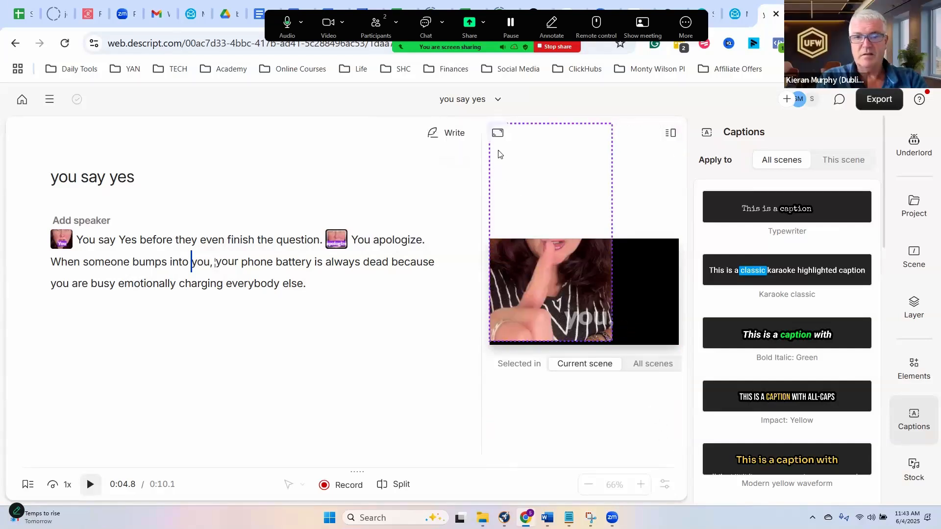
drag(584, 294, 641, 300)
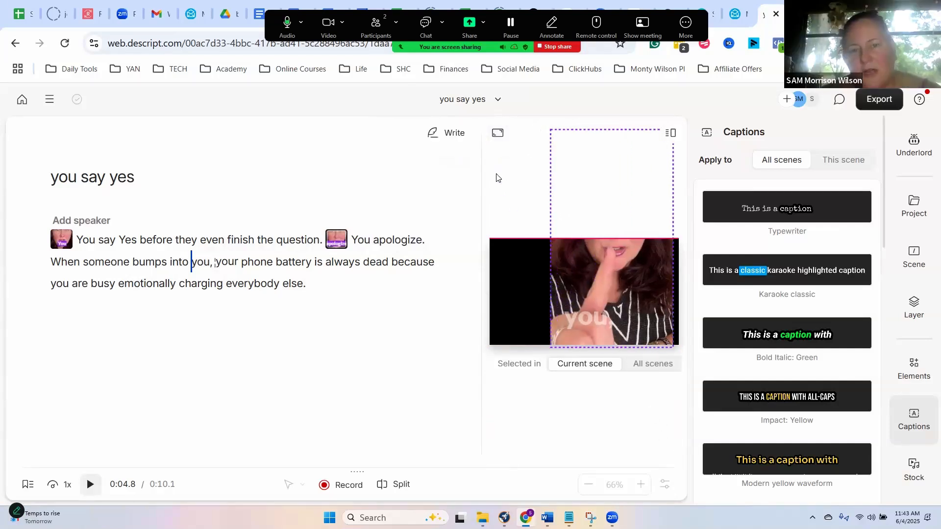
click(495, 147)
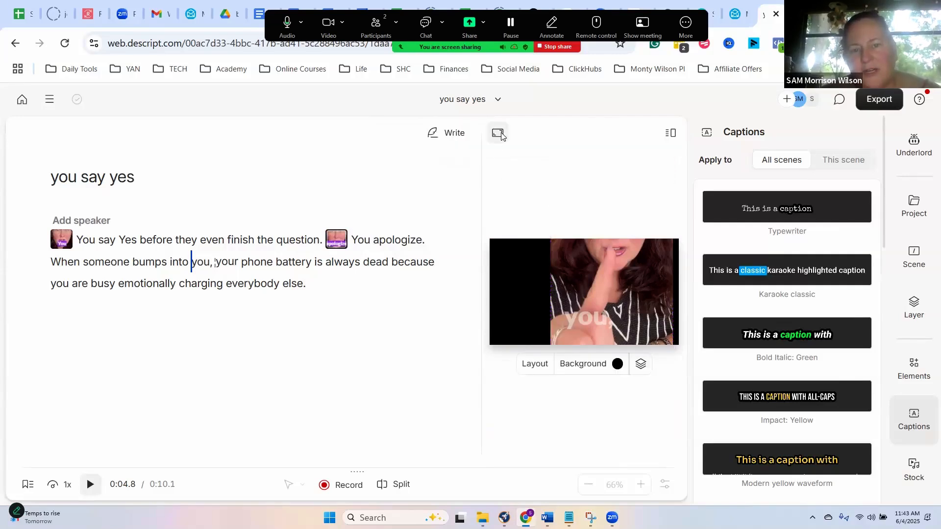
click(499, 134)
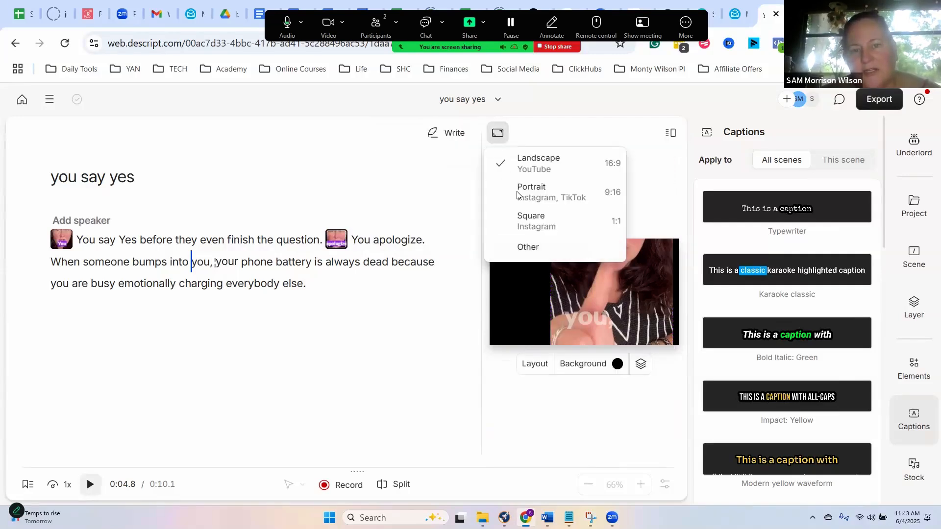
click(616, 287)
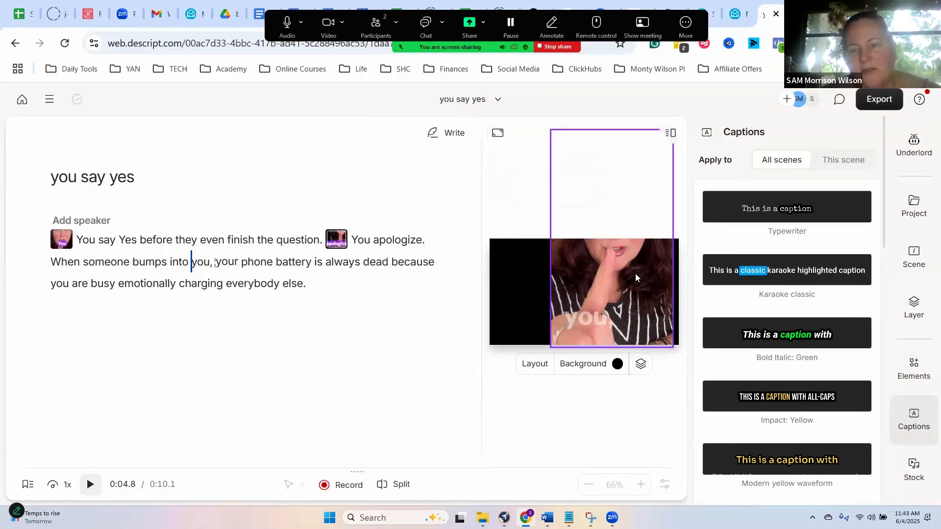
- Shrink the second scene's video further so its full height fits the landscape frame, and keep it on the right side
click(553, 141)
drag(670, 350, 655, 324)
drag(606, 278, 576, 297)
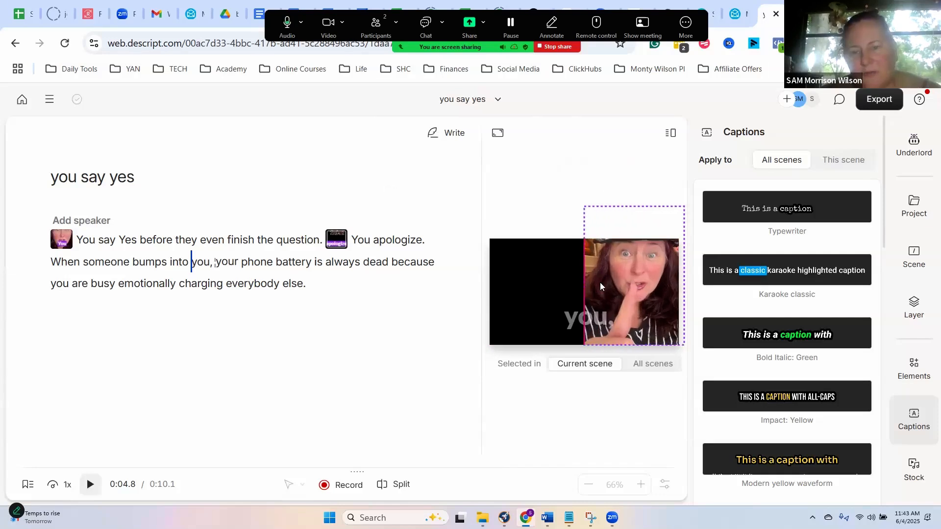
drag(582, 211, 601, 250)
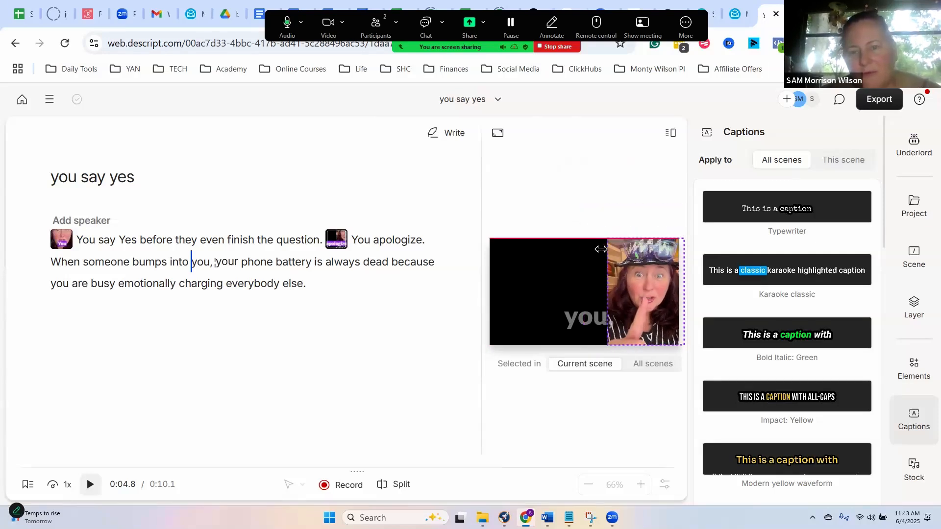
drag(623, 281, 586, 318)
- Delete the caption layer from the second scene and align the video with the frame's right edge
click(586, 319)
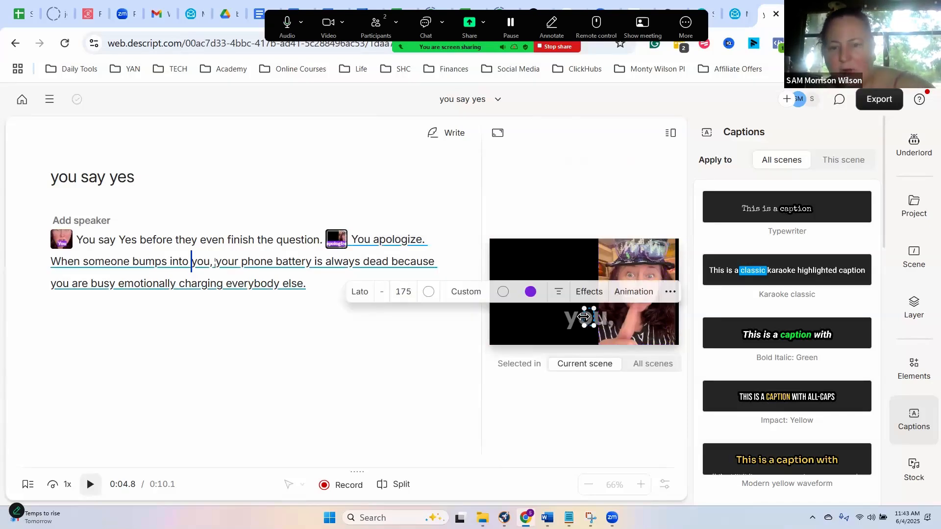
key(Delete)
click(623, 304)
click(622, 301)
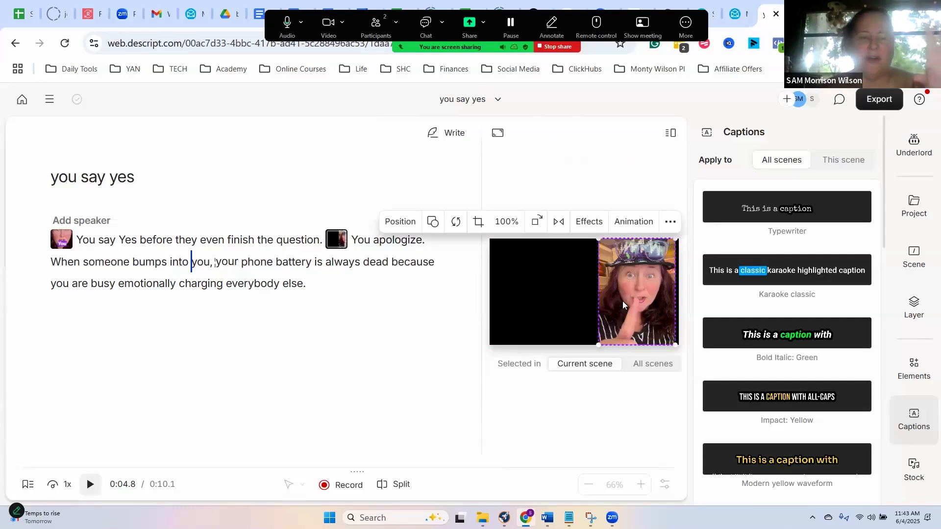
drag(623, 301, 628, 301)
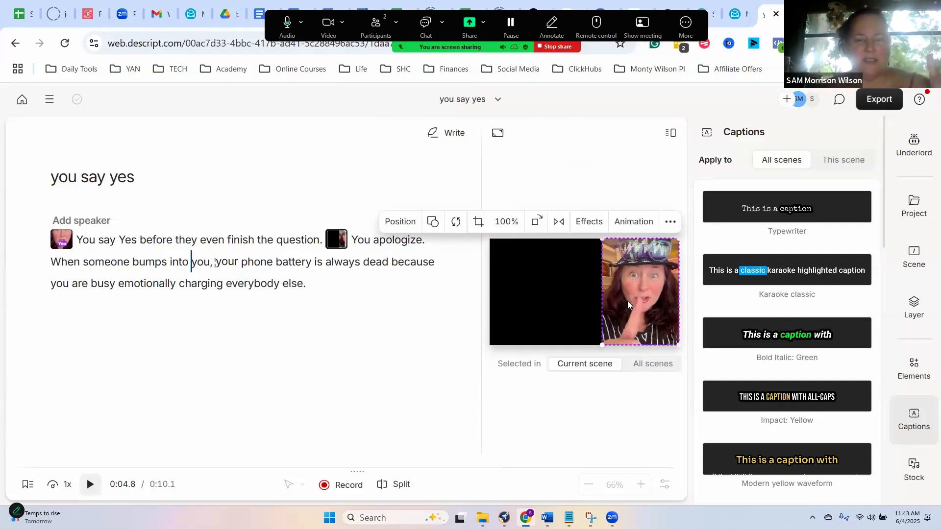
click(572, 277)
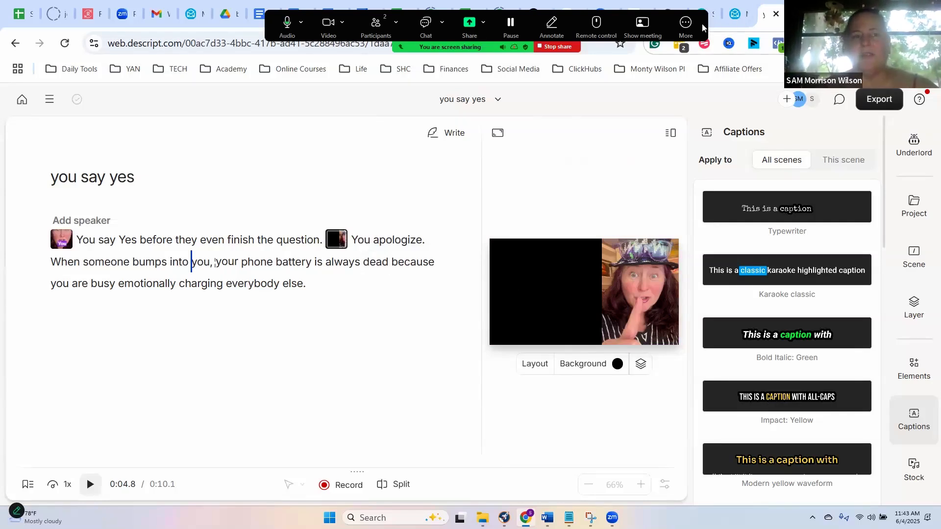
- Open the presenter's YouTube channel in a new browser tab and pause its featured video to view the side-by-side text layout
key(ctrl+t)
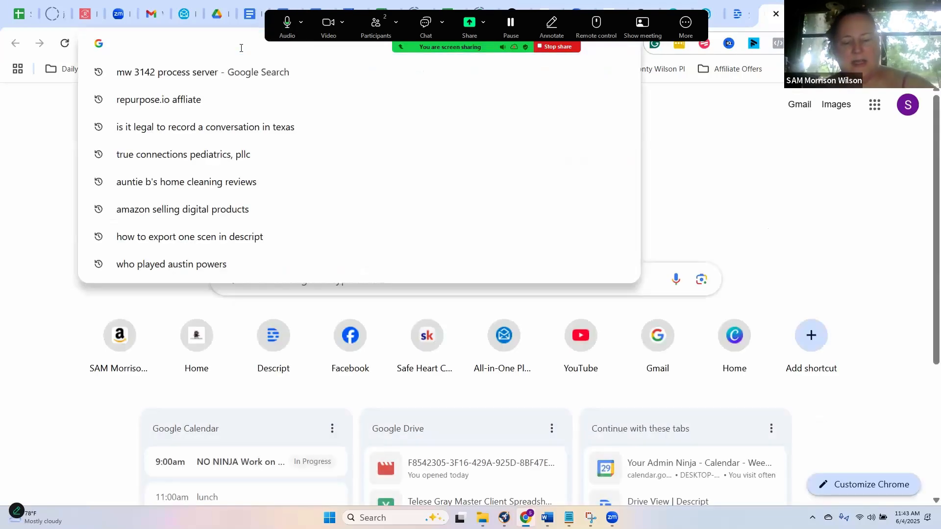
text(yo)
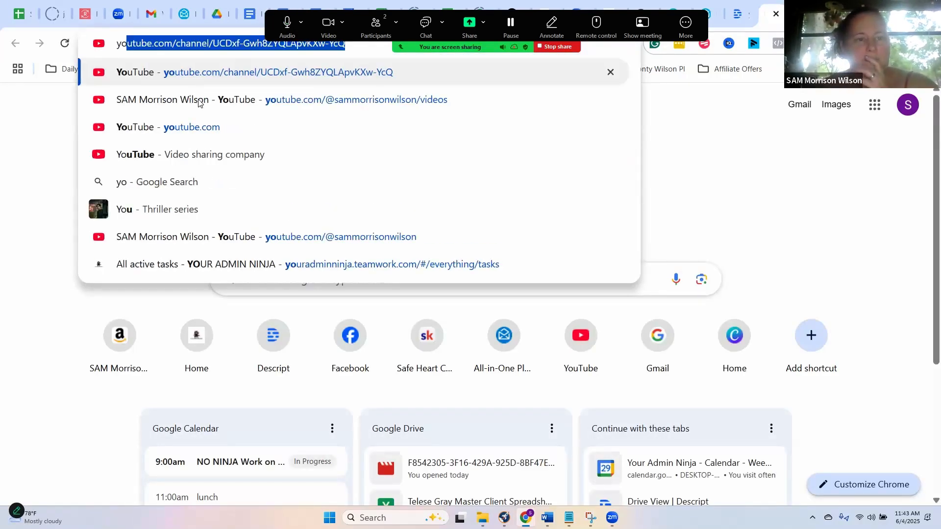
click(199, 102)
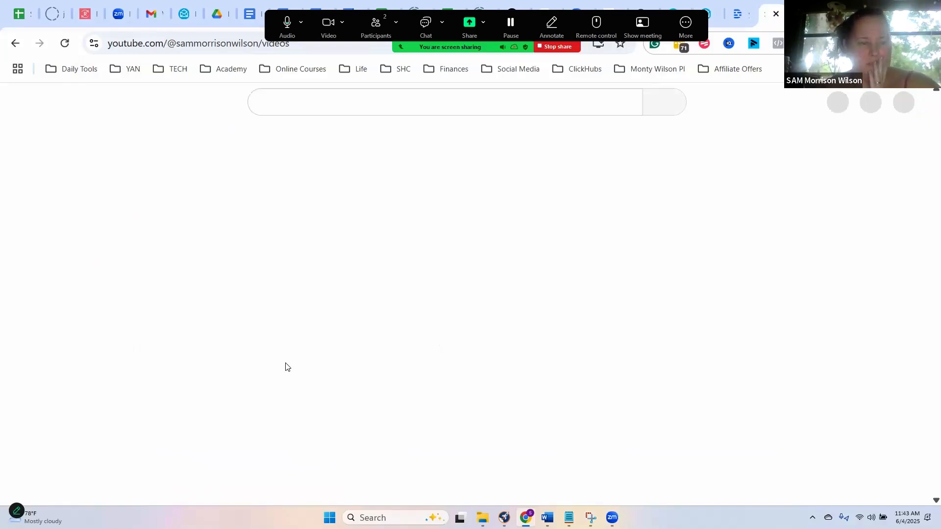
scroll(287, 367, down, 3)
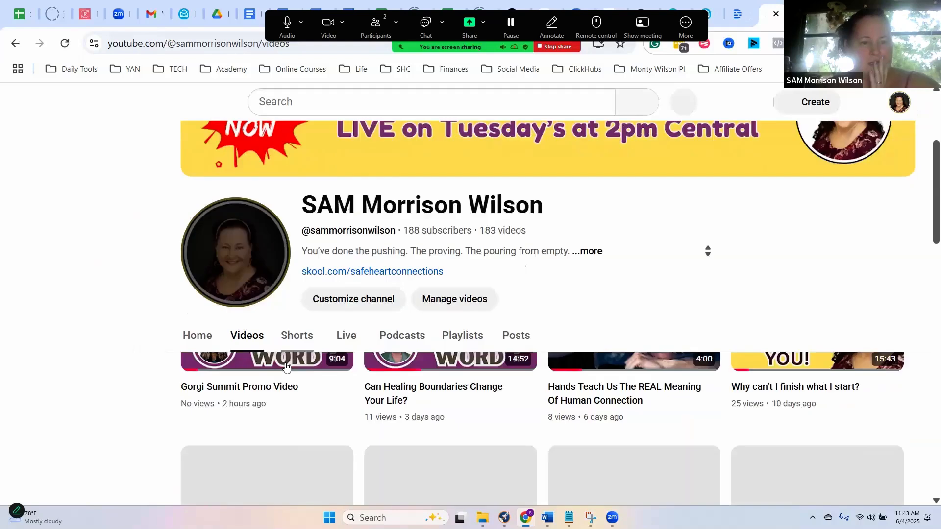
scroll(287, 368, up, 3)
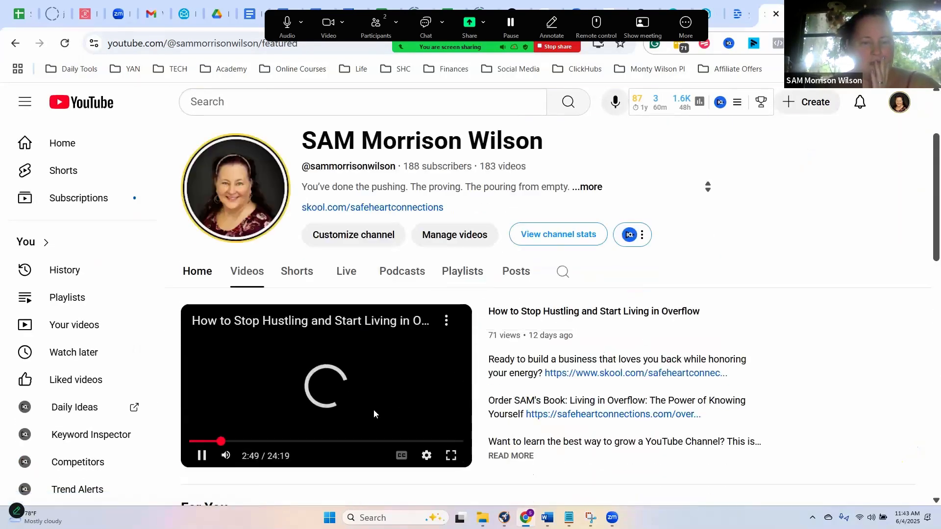
click(307, 411)
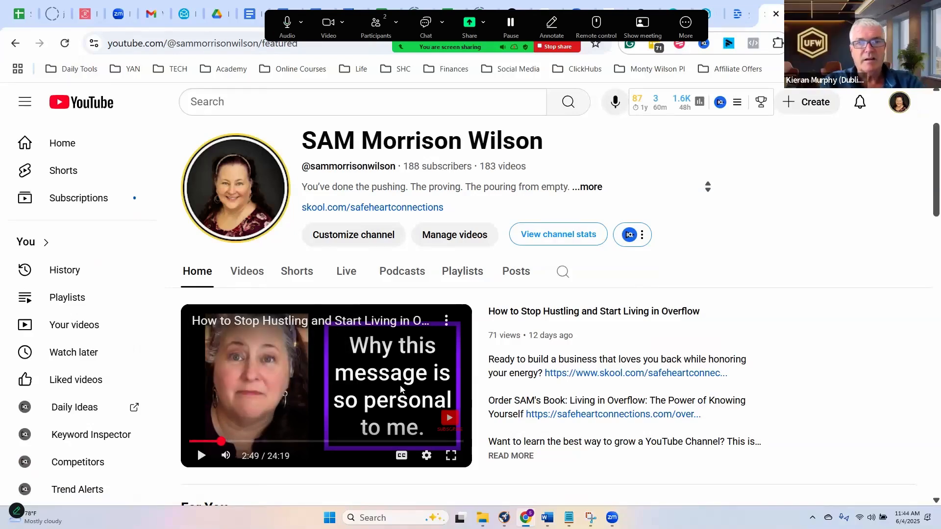
- Switch back to the Descript project and look through its editing commands
click(740, 16)
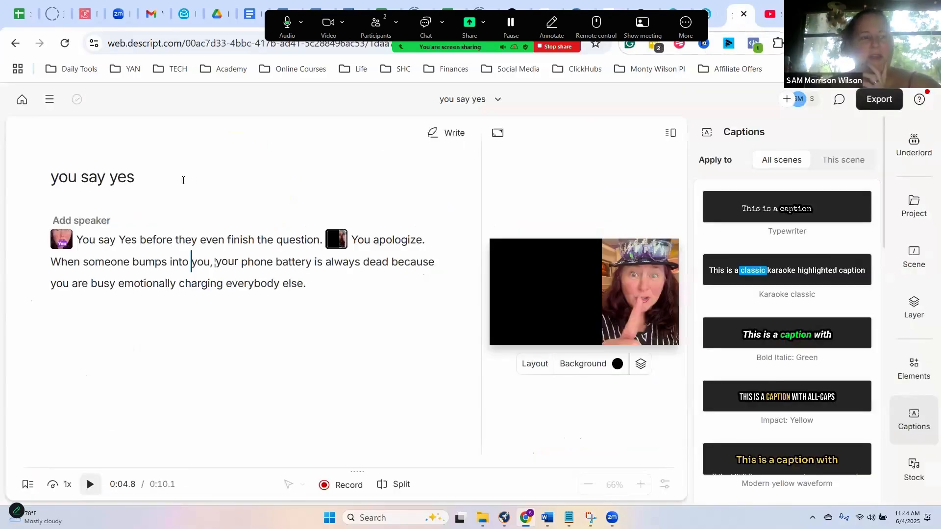
click(50, 100)
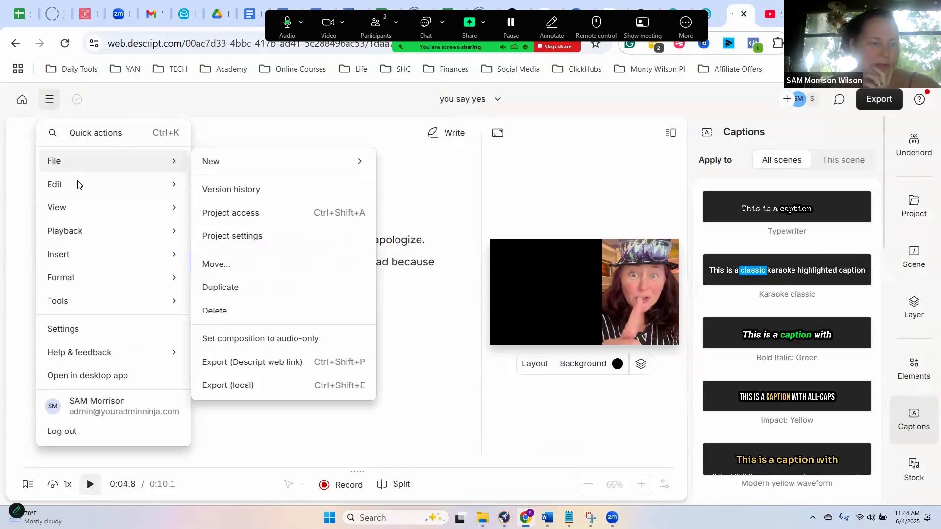
mouse_move(78, 185)
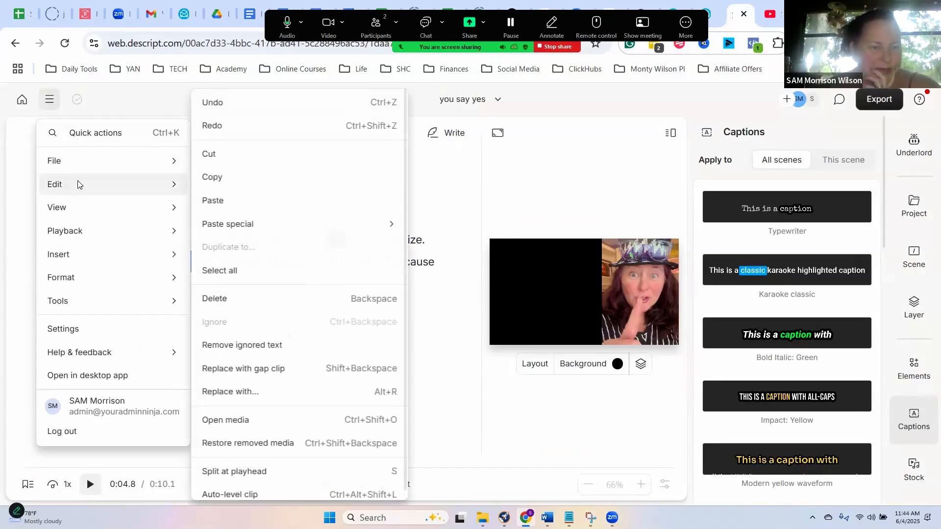
click(555, 286)
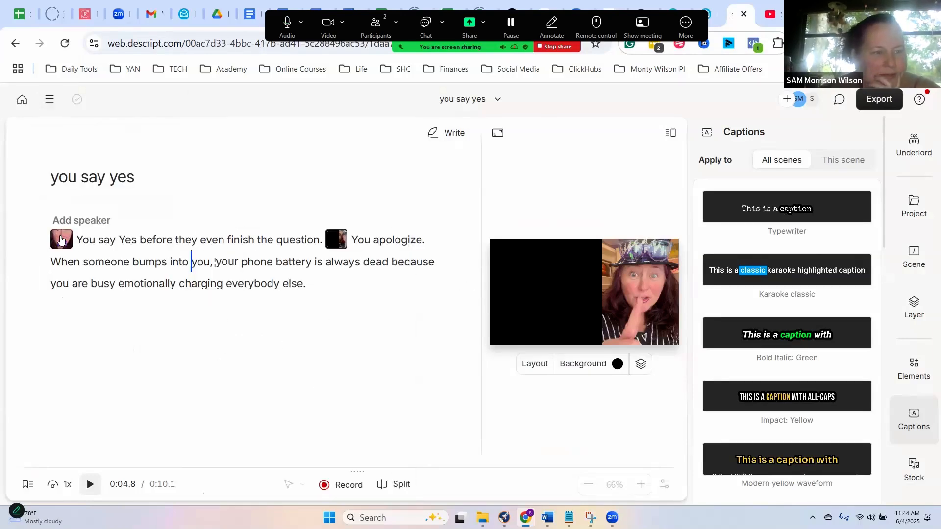
- Browse the Descript layout pack for the first scene without applying a layout
click(60, 241)
right_click(60, 241)
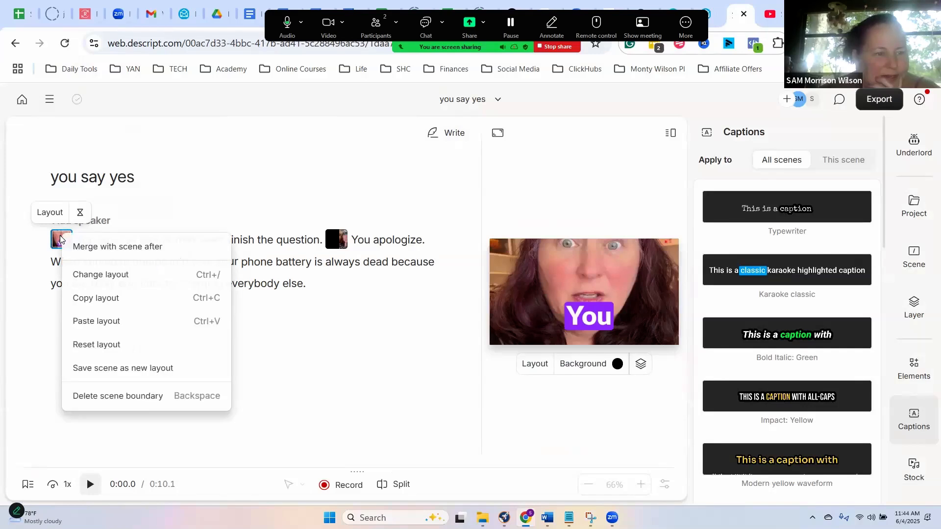
click(99, 275)
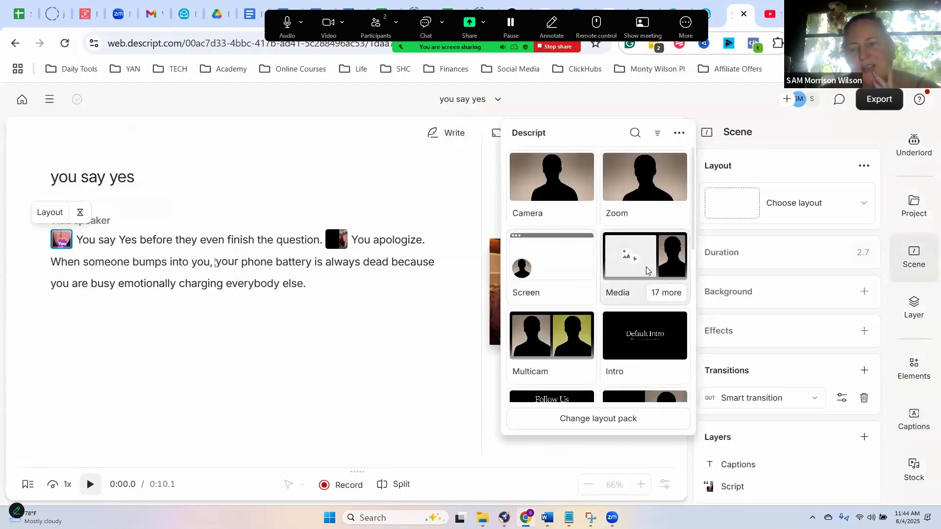
scroll(644, 275, down, 1)
scroll(644, 276, down, 6)
scroll(641, 276, up, 6)
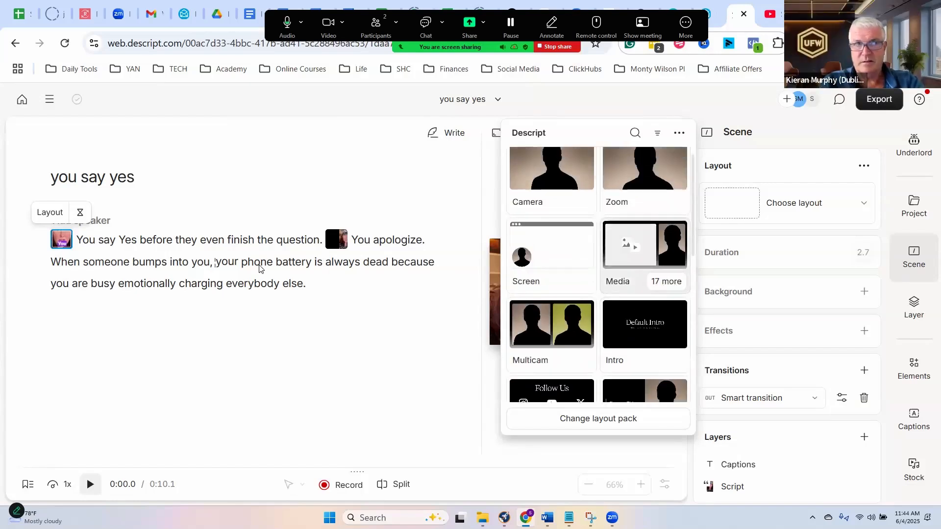
click(158, 248)
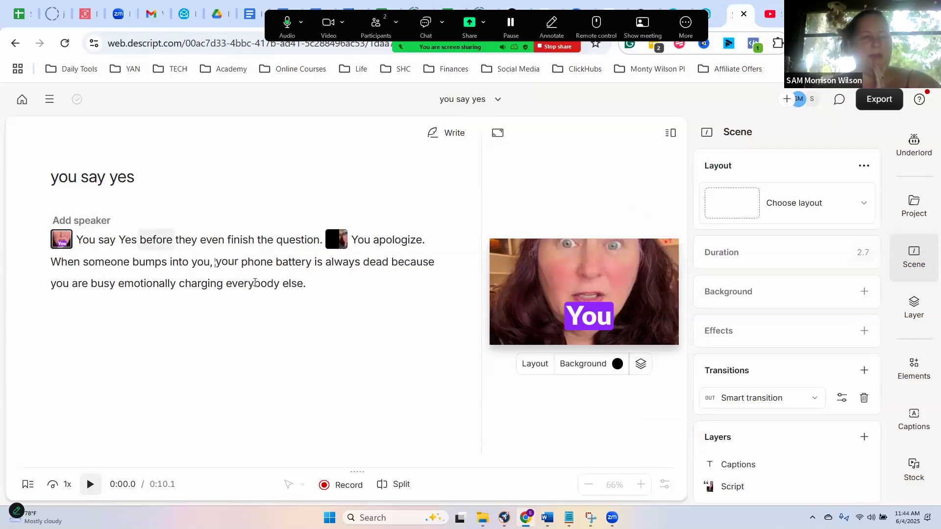
- Search the stock visuals for "how rude" and add the GIPHY GIF of the girl in pink to the first scene
click(917, 469)
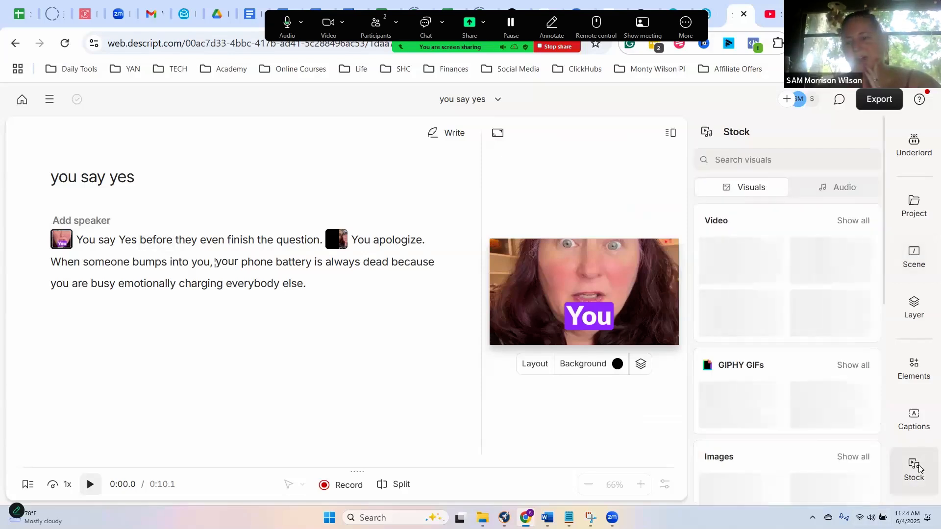
click(769, 163)
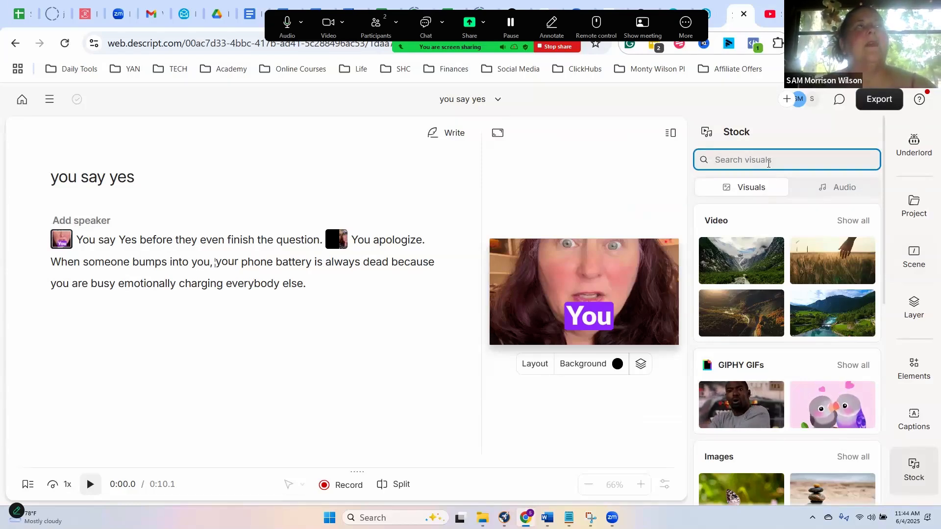
text(how rude)
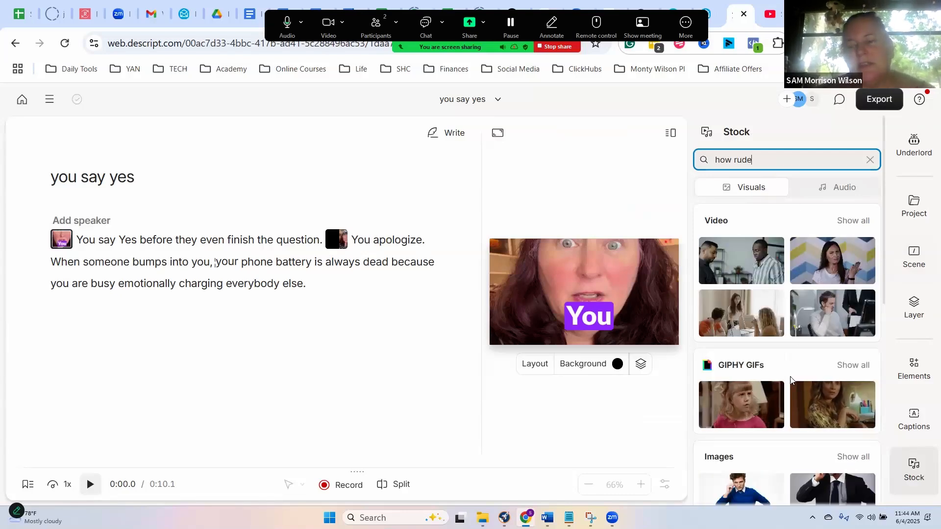
click(853, 365)
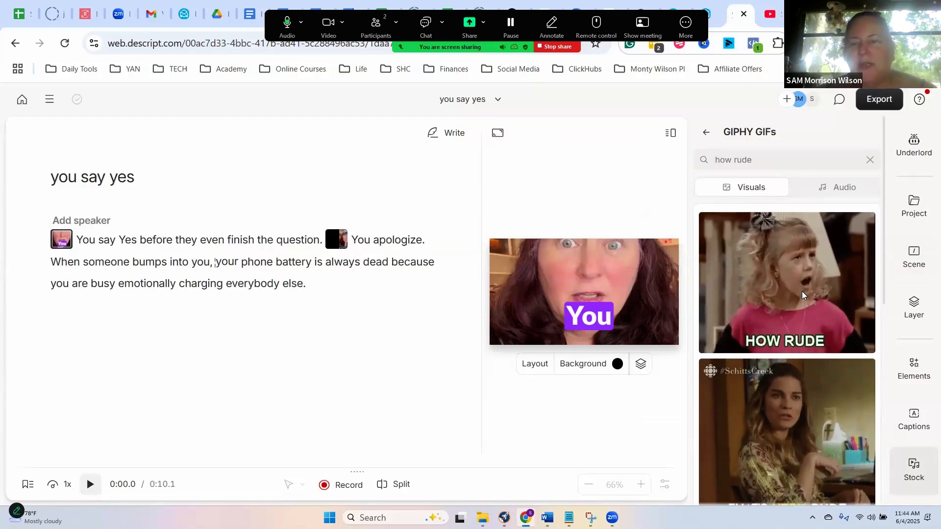
click(803, 295)
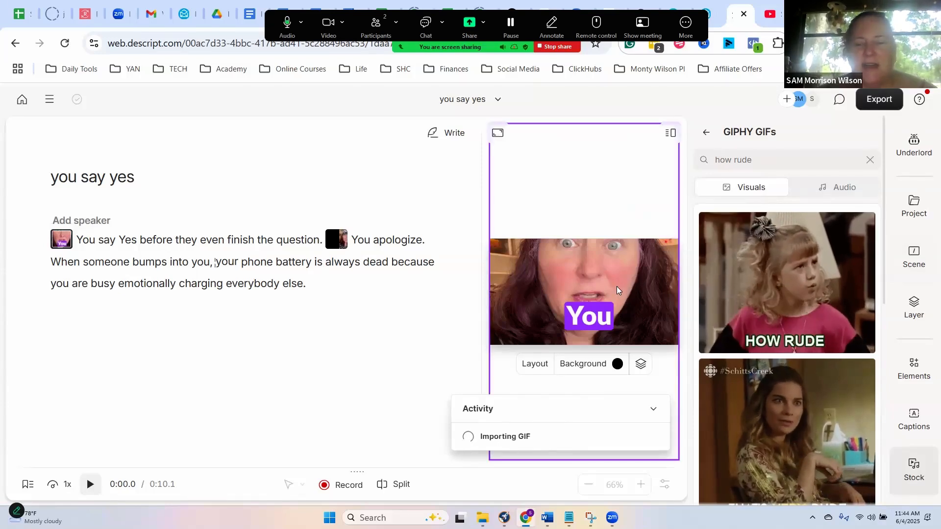
- Shrink the GIF to about 1083 by 866 and place it against the left edge of the frame
drag(650, 345, 691, 376)
drag(572, 300, 569, 302)
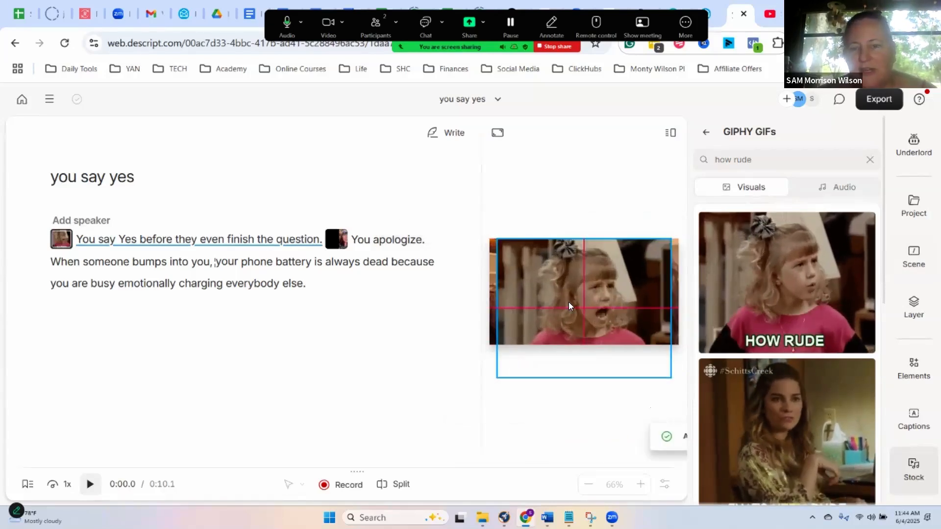
drag(666, 369, 522, 304)
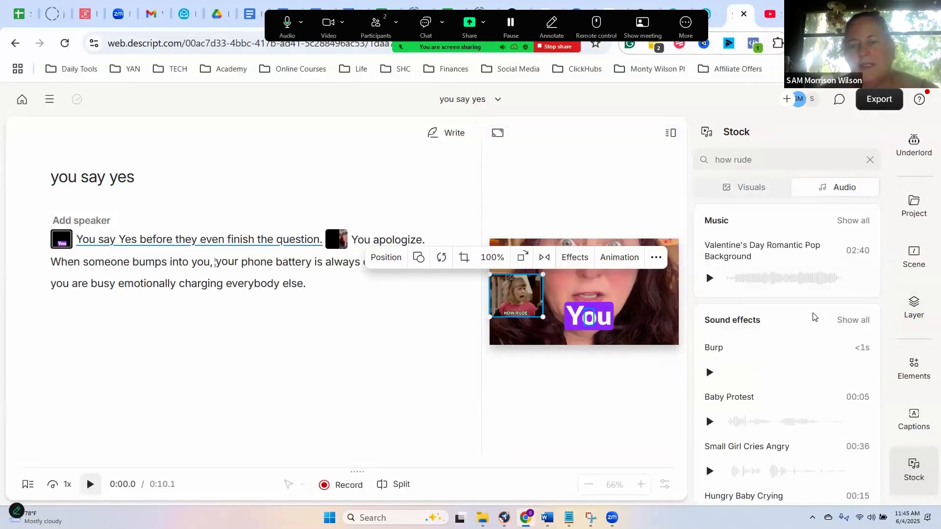
- Move the how rude GIF layer beneath the Captions layer in the first scene
click(905, 317)
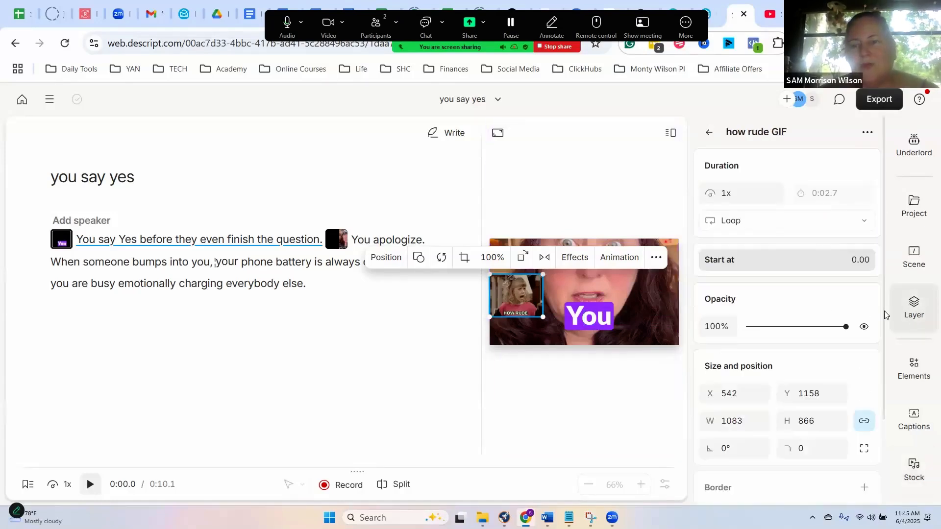
click(710, 133)
click(707, 137)
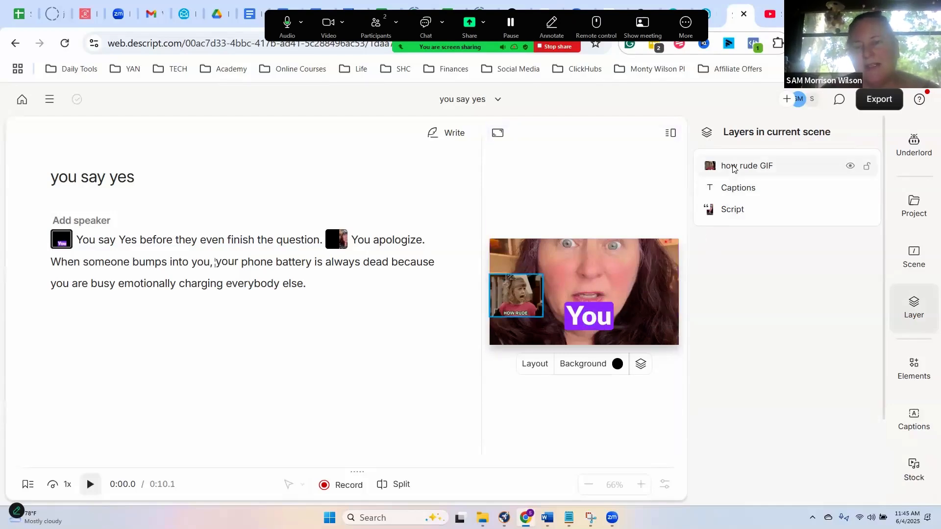
drag(734, 168, 737, 197)
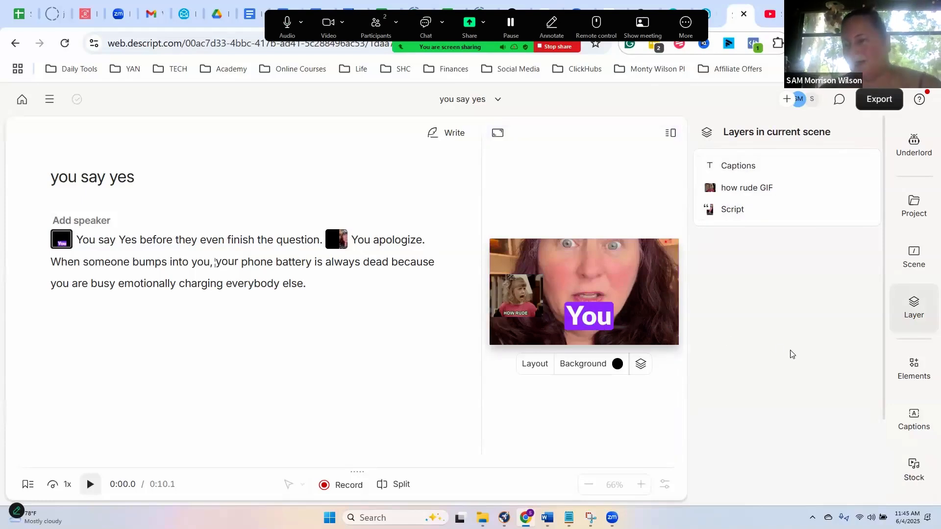
- View the available text, shape and placeholder elements, and place the cursor before "bumps" in the second scene
click(915, 376)
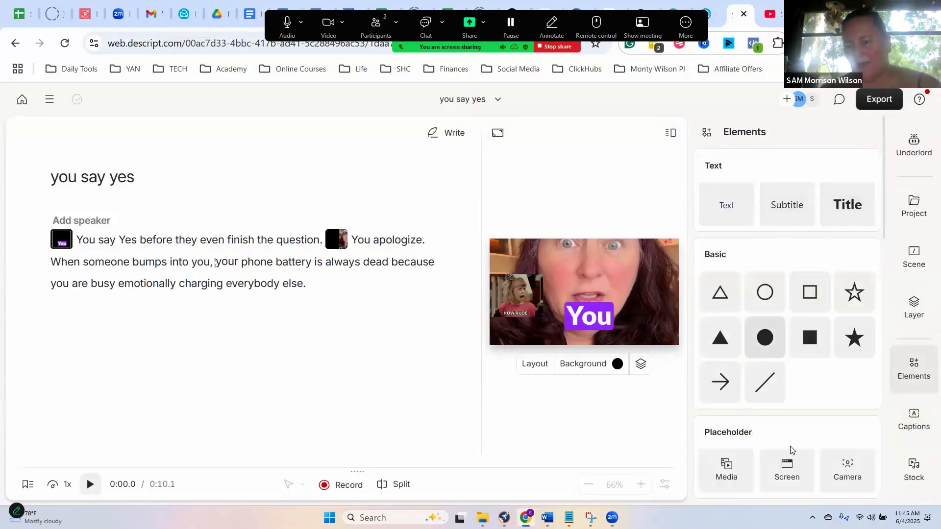
click(134, 264)
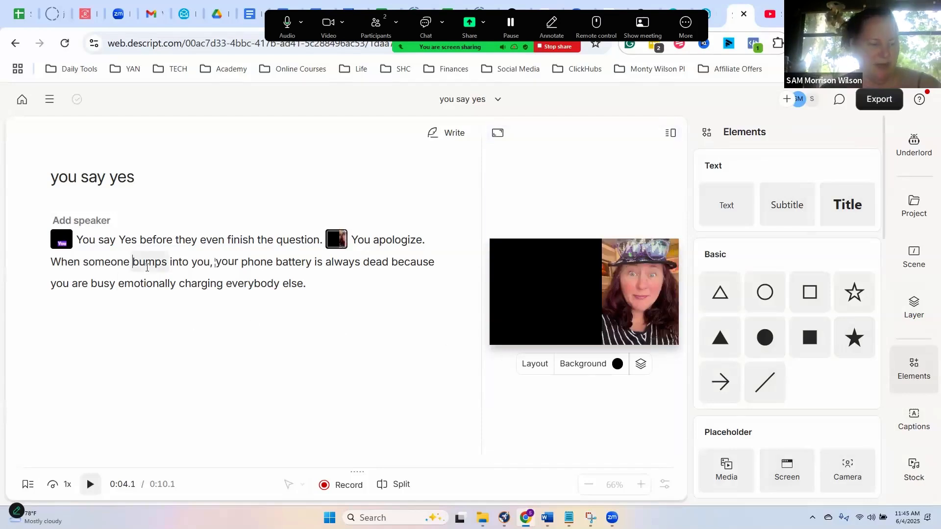
- Return to the home page and open the recent project "people couldnt see me scheduled"
click(21, 100)
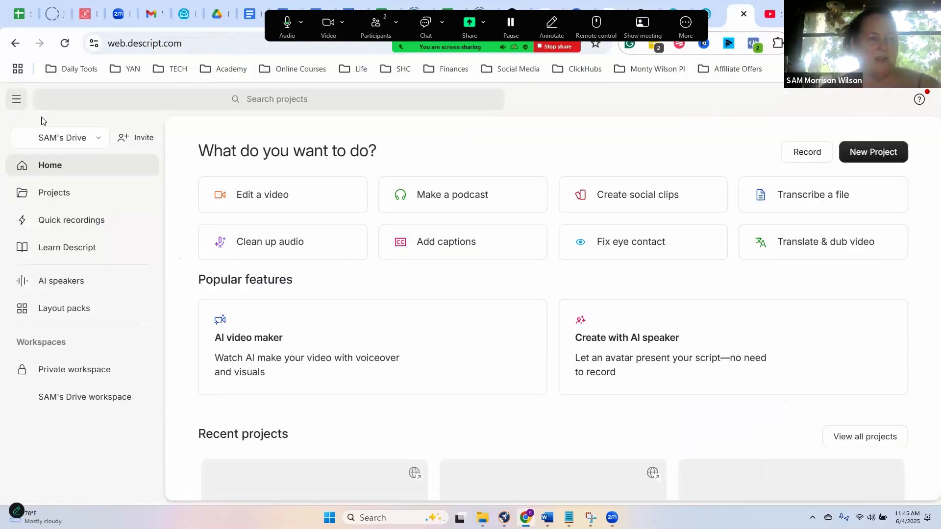
scroll(490, 412, down, 3)
click(555, 422)
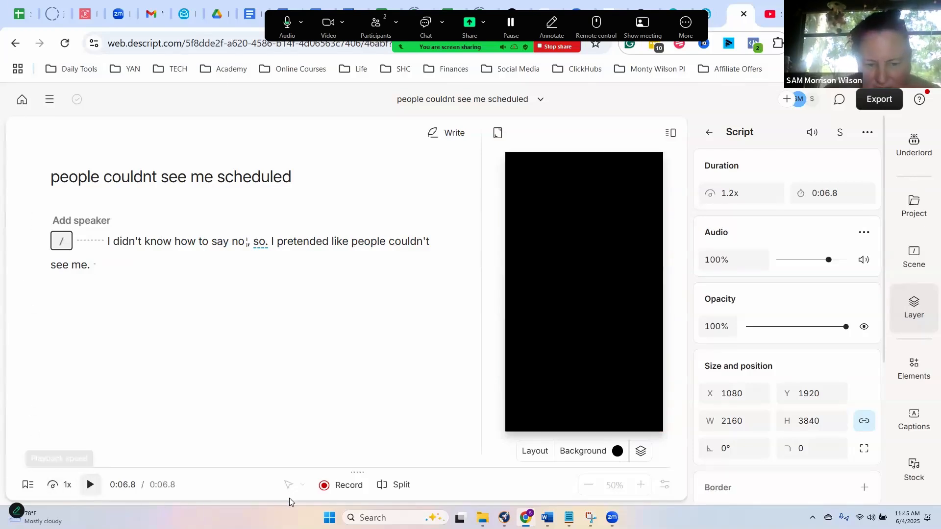
- Split the scene at the end of the script and undo the split
click(405, 486)
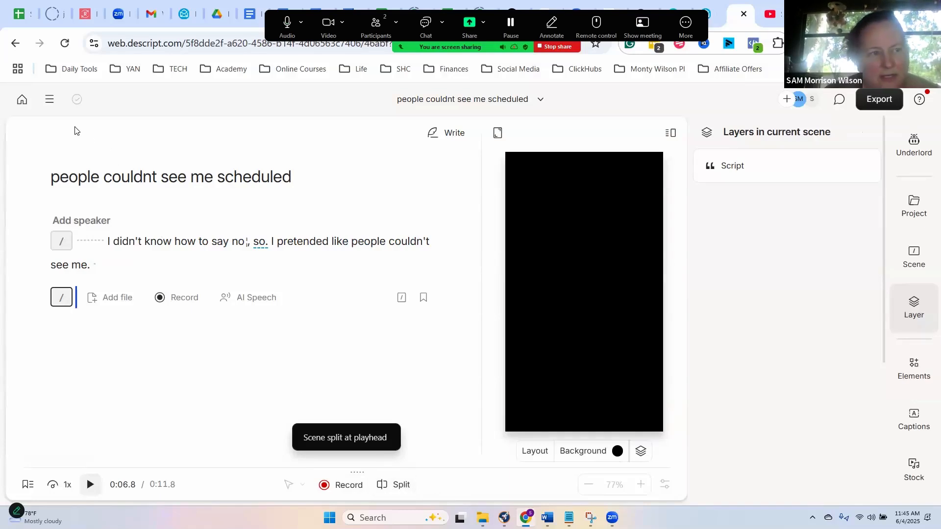
click(49, 99)
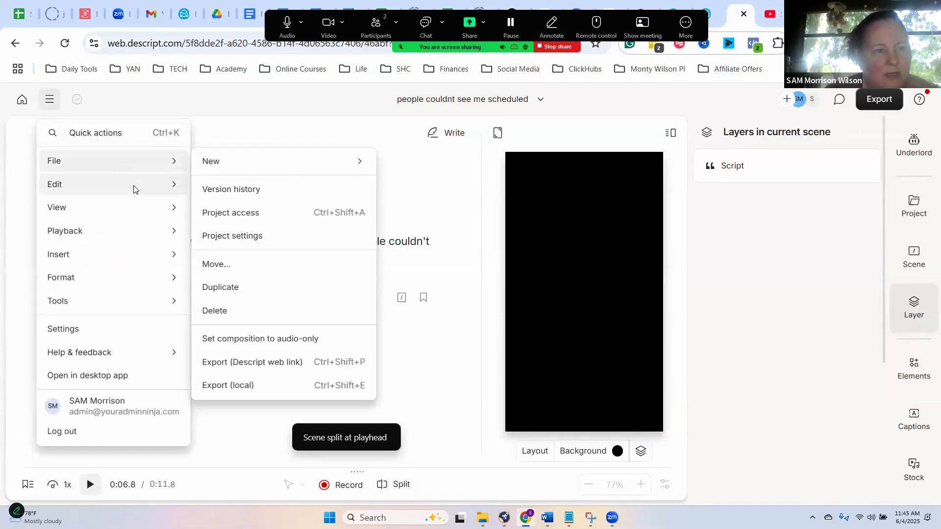
mouse_move(152, 189)
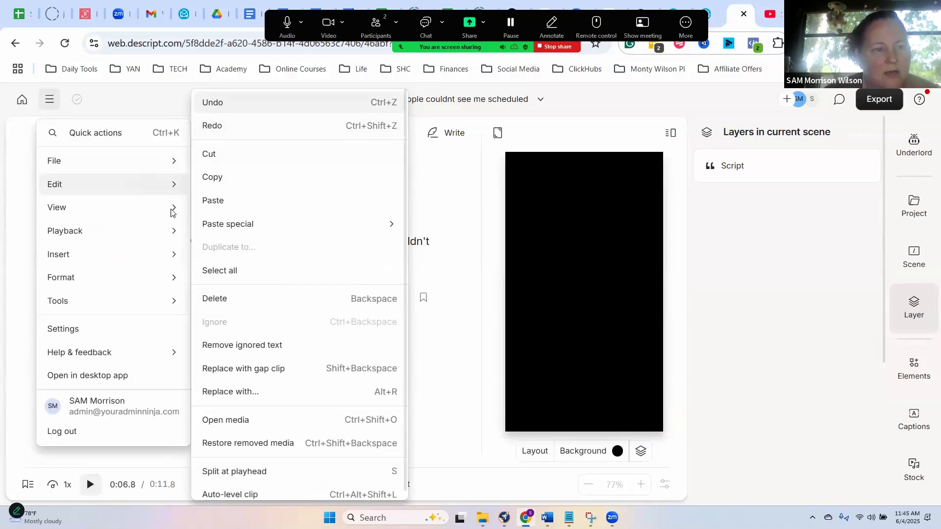
key(ctrl+z)
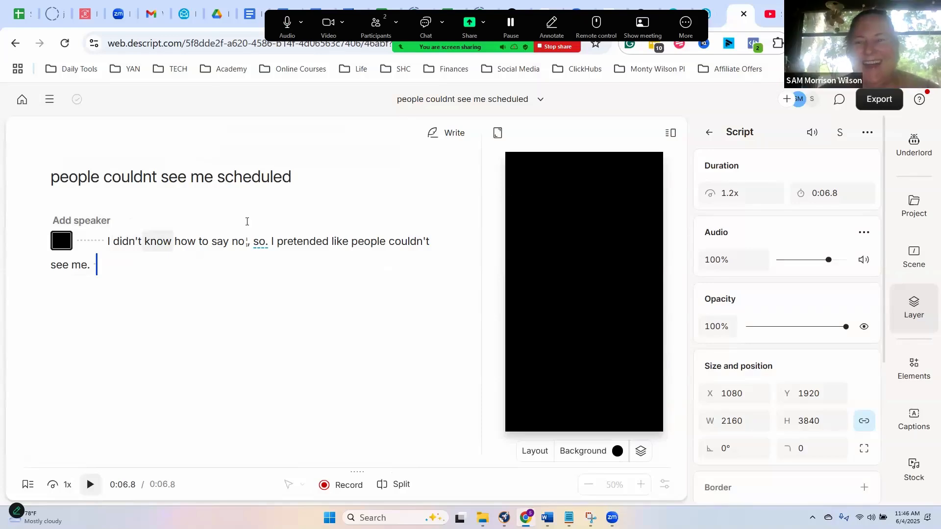
- List the layers of the current scene, and reopen the "you say yes" project from the home page
click(710, 132)
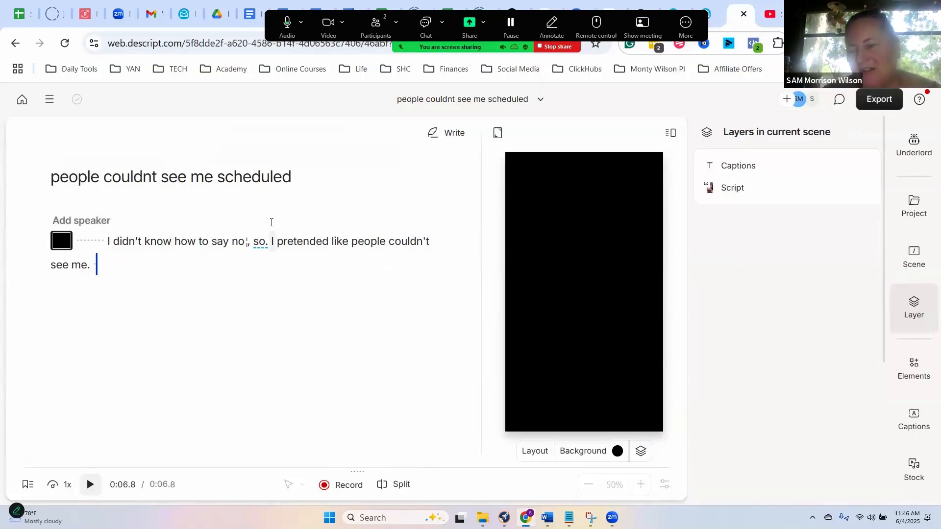
click(22, 100)
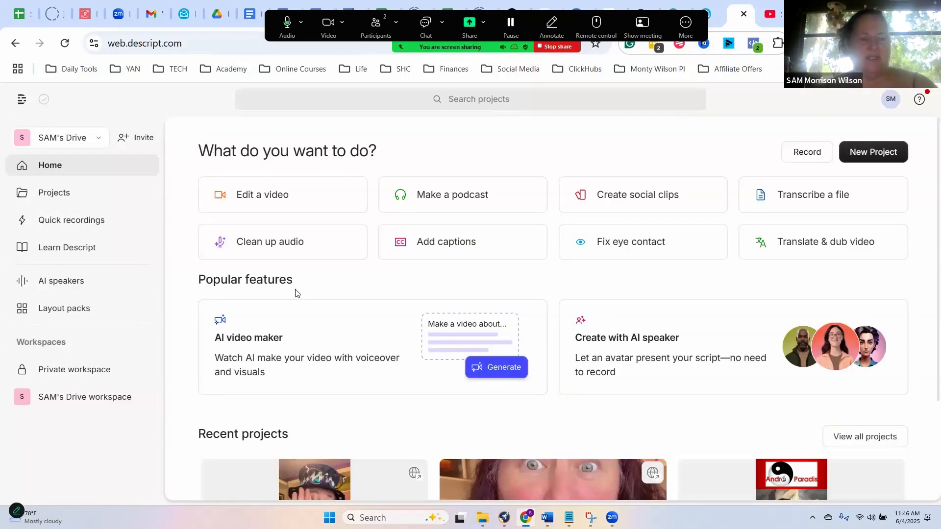
scroll(296, 293, down, 3)
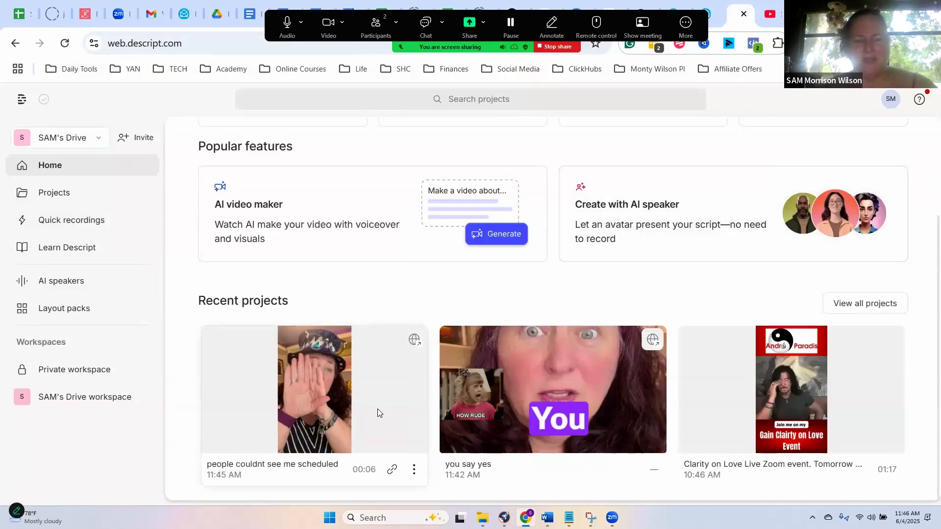
click(507, 396)
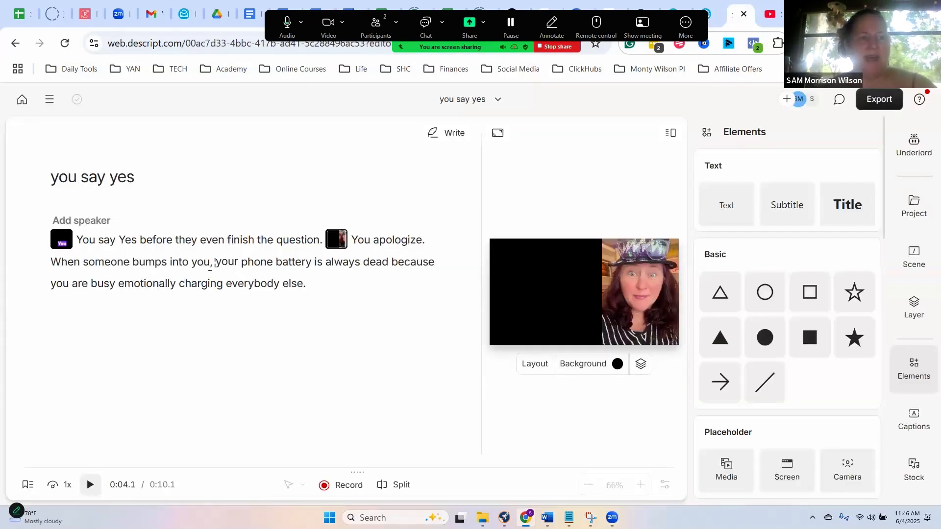
- Assign the presenter's AI speaker to the script and review the other speaker options
click(99, 223)
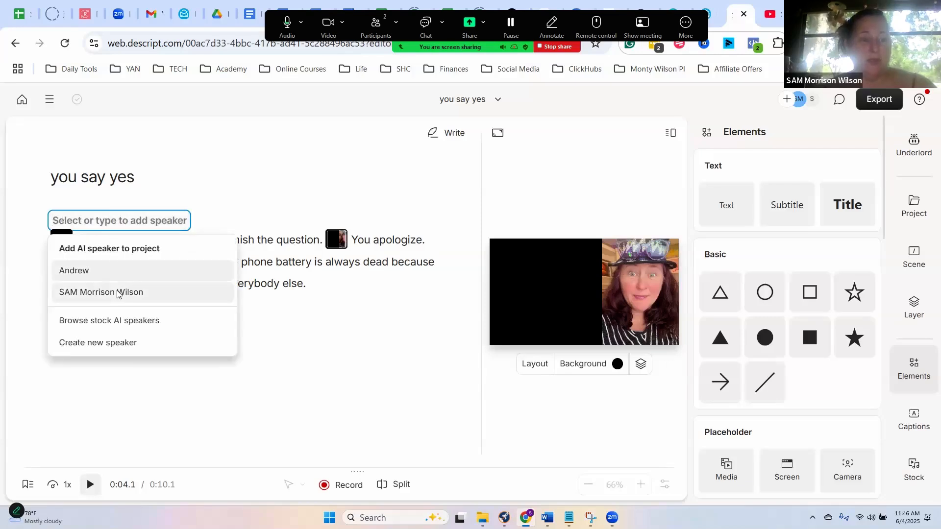
click(130, 284)
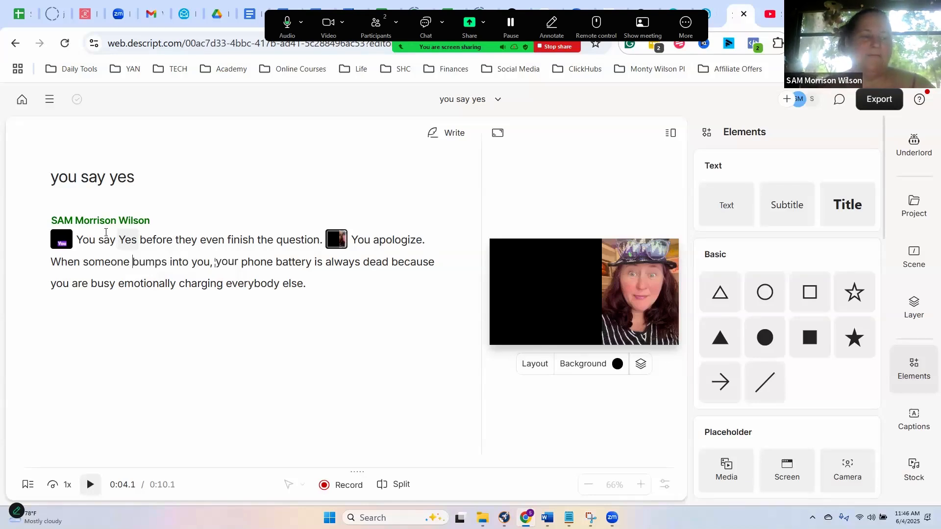
click(98, 224)
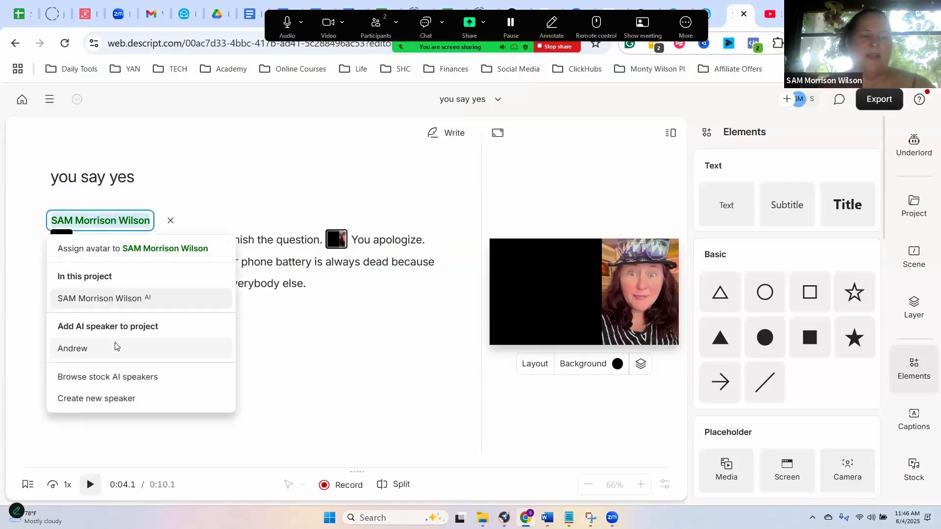
click(278, 353)
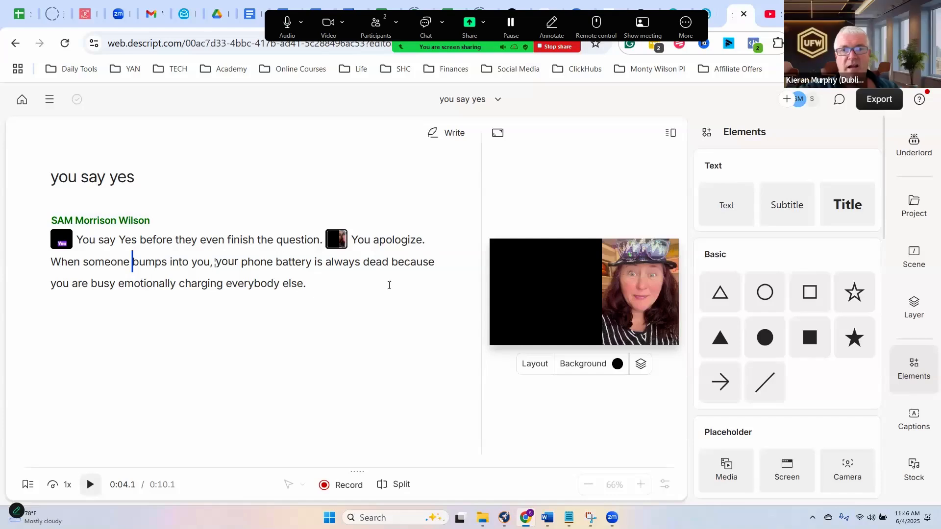
- Open the video export settings for the "you say yes" composition
click(867, 100)
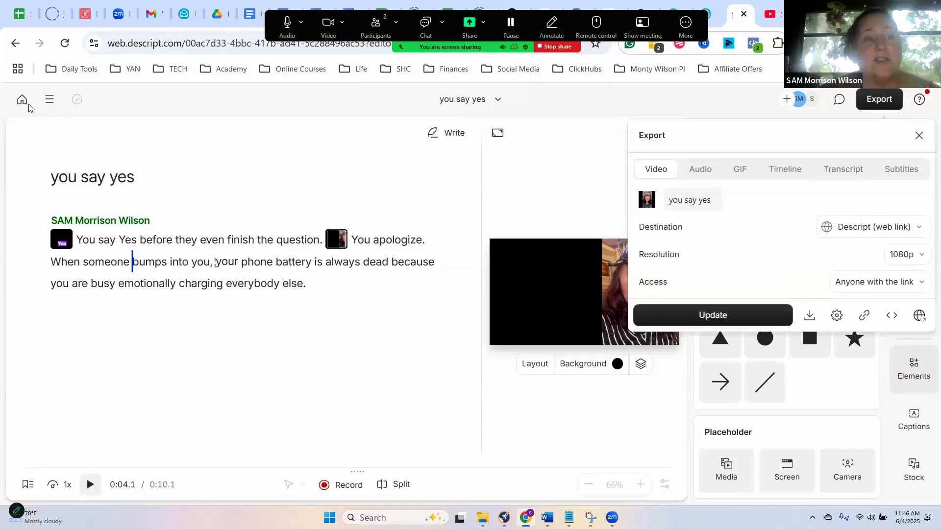
- Close the export settings, leave the project for the home page and switch to the Repurpose.io workflows list
key(Escape)
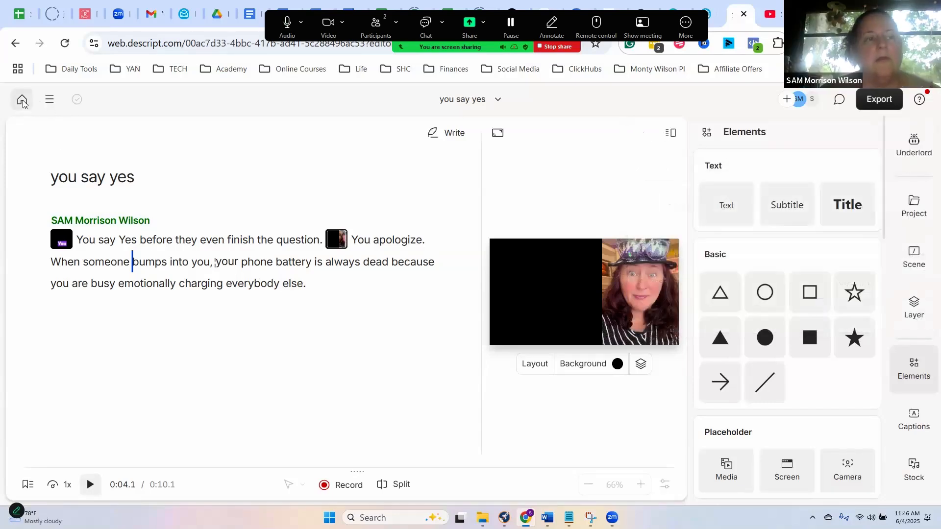
click(22, 100)
click(88, 14)
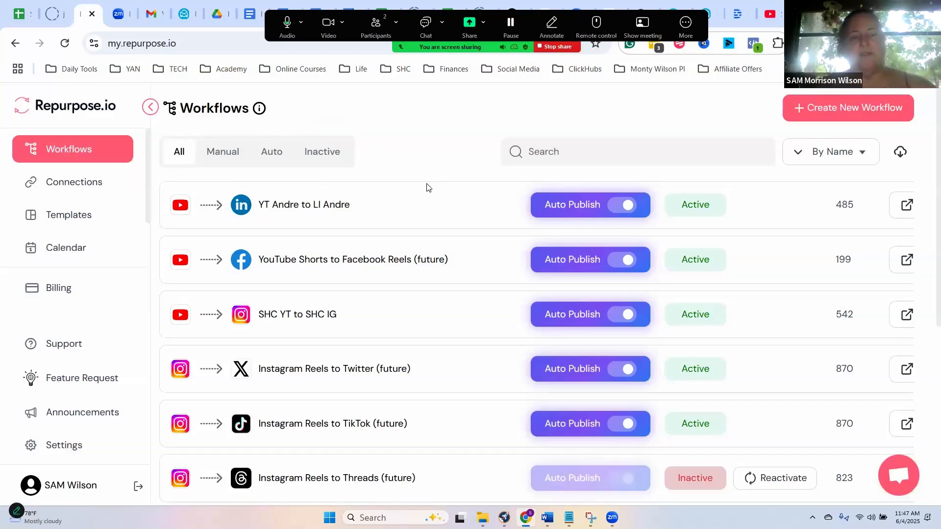
- Switch to the YouTube channel page and browse its latest Shorts
click(767, 14)
click(288, 275)
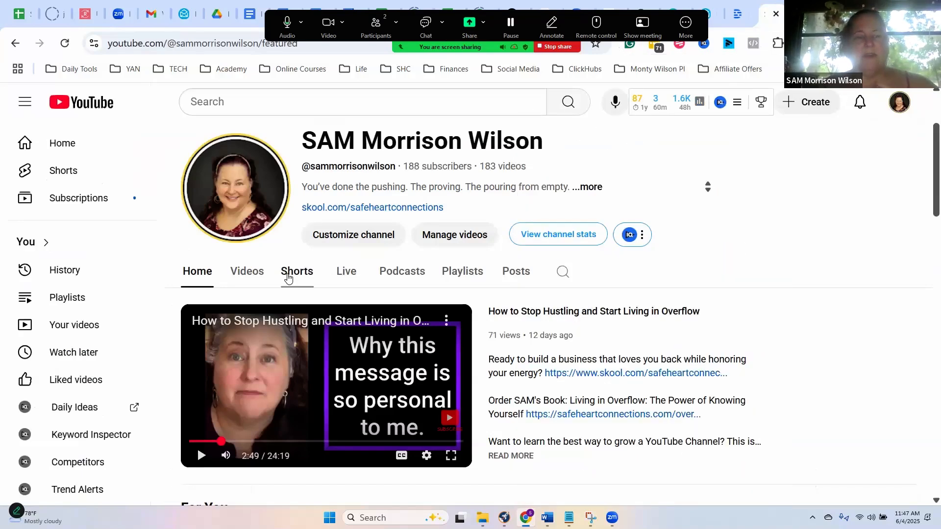
scroll(537, 305, down, 5)
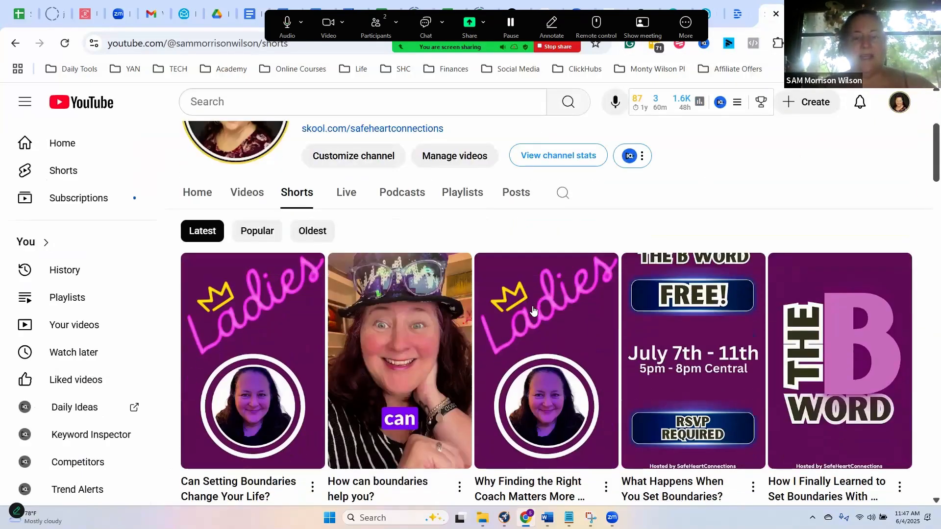
scroll(506, 292, up, 3)
- Open the channel's video management in YouTube Studio and review the publish dates of the scheduled videos
click(465, 234)
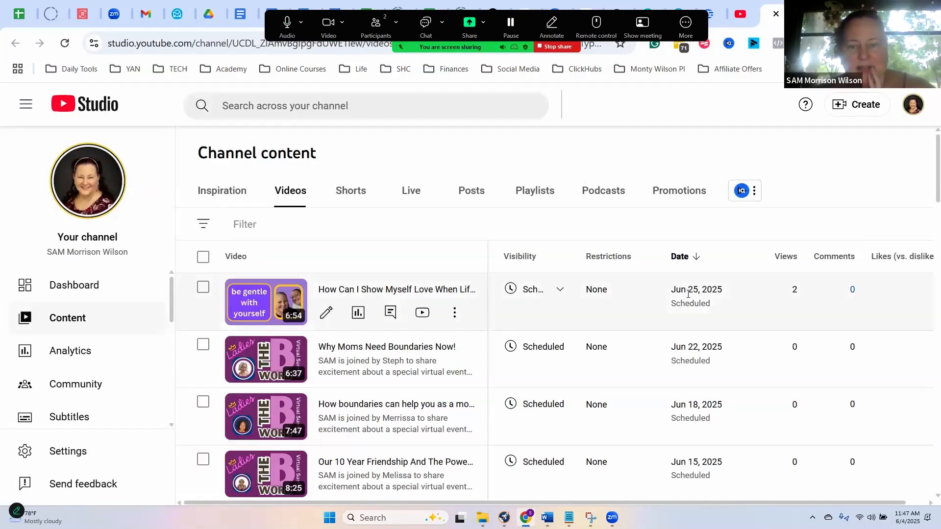
scroll(702, 345, down, 2)
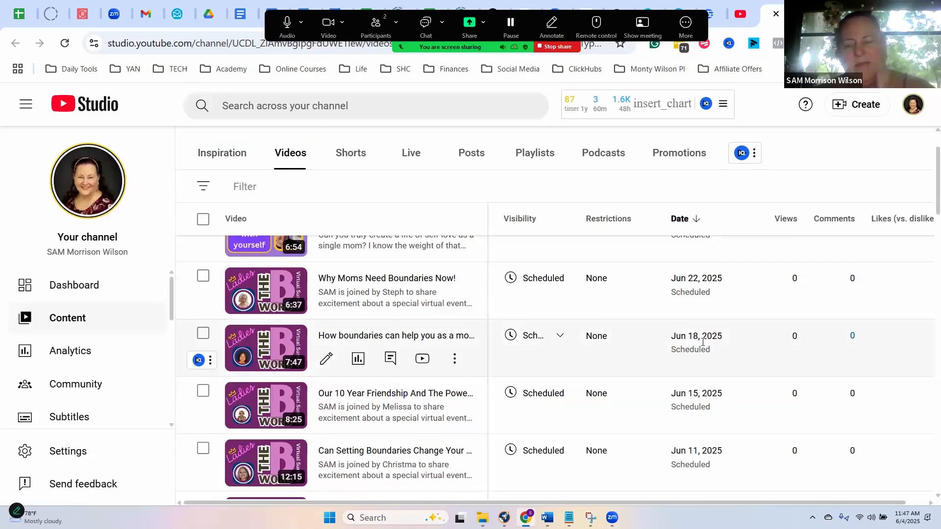
scroll(702, 342, down, 4)
scroll(532, 294, up, 6)
- List the channel's Shorts in YouTube Studio and review their scheduled publish dates
click(352, 196)
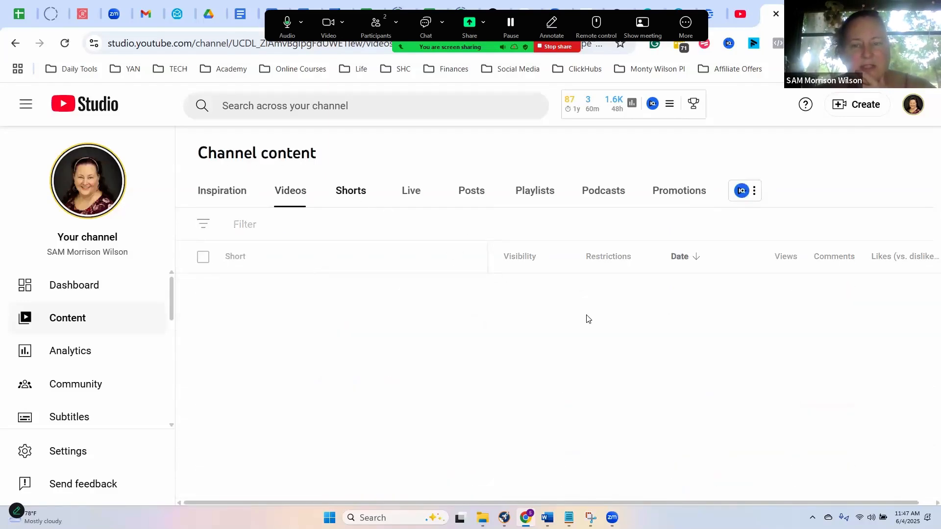
scroll(588, 319, down, 3)
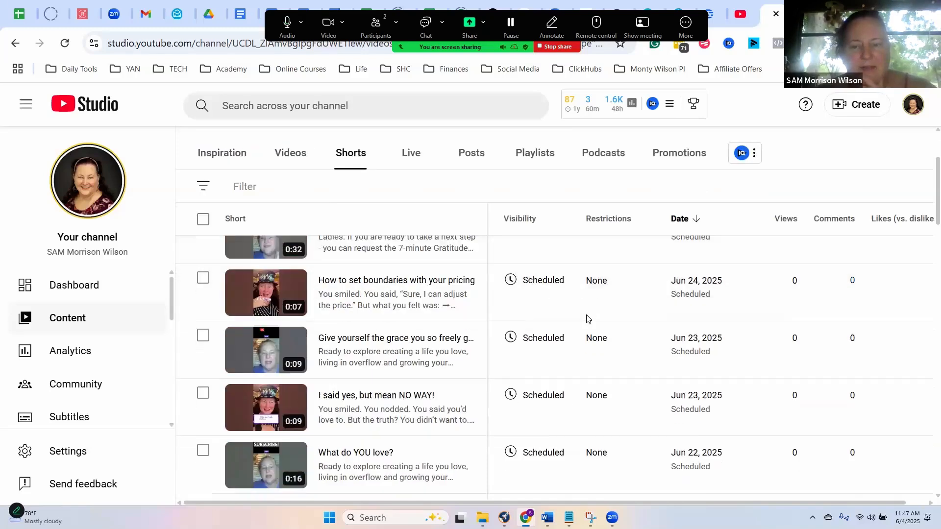
scroll(589, 319, down, 15)
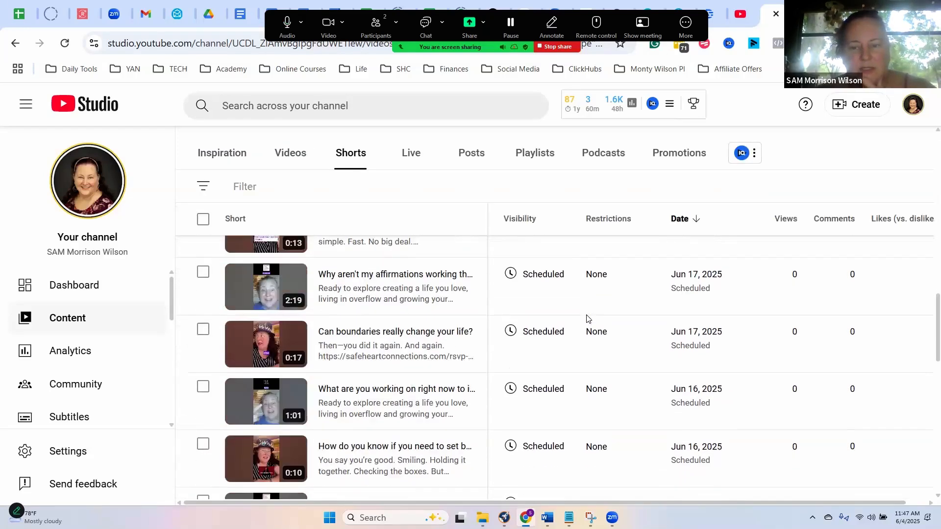
scroll(587, 319, down, 9)
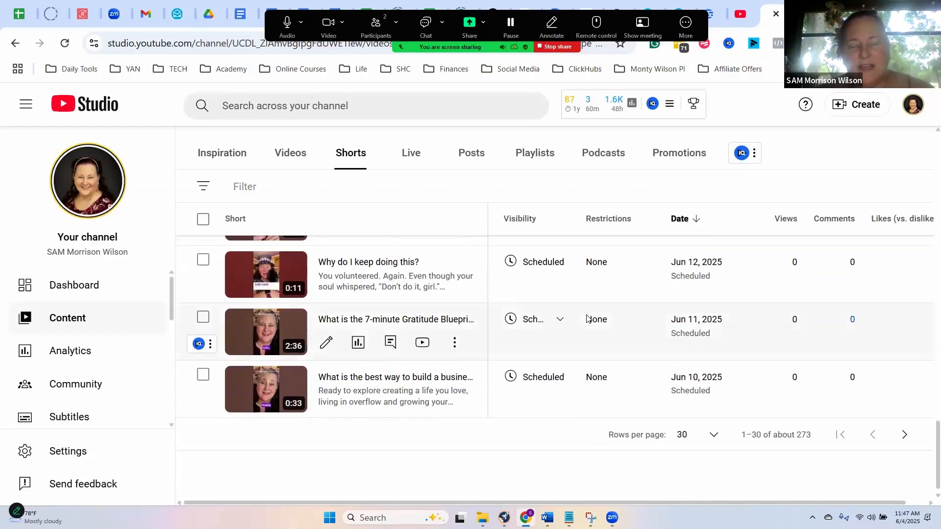
scroll(617, 289, up, 5)
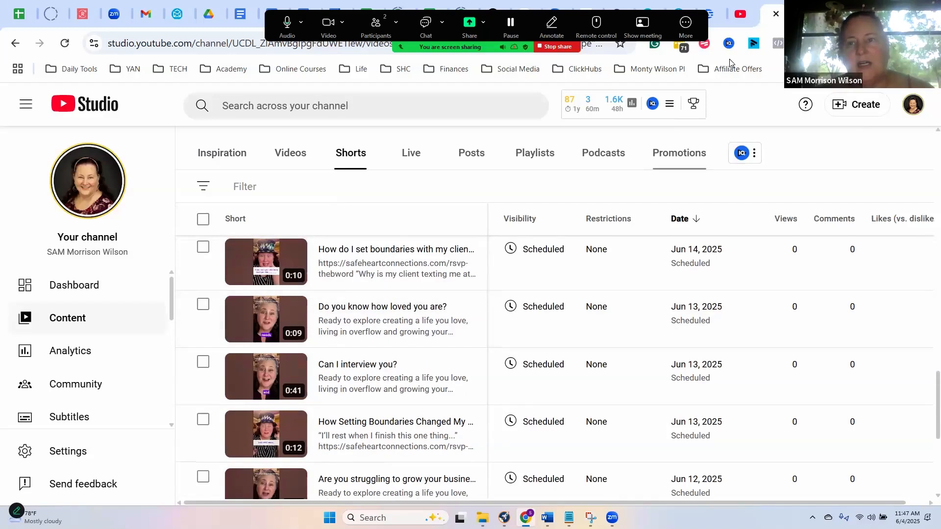
- Go to Instagram in the YouTube channel page's tab and open the account's own profile
click(740, 14)
click(202, 44)
text(in)
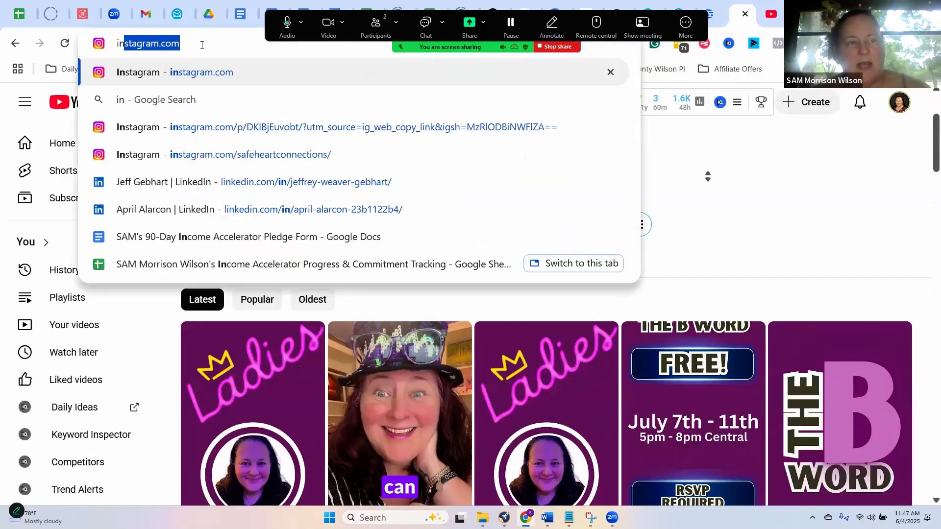
key(Return)
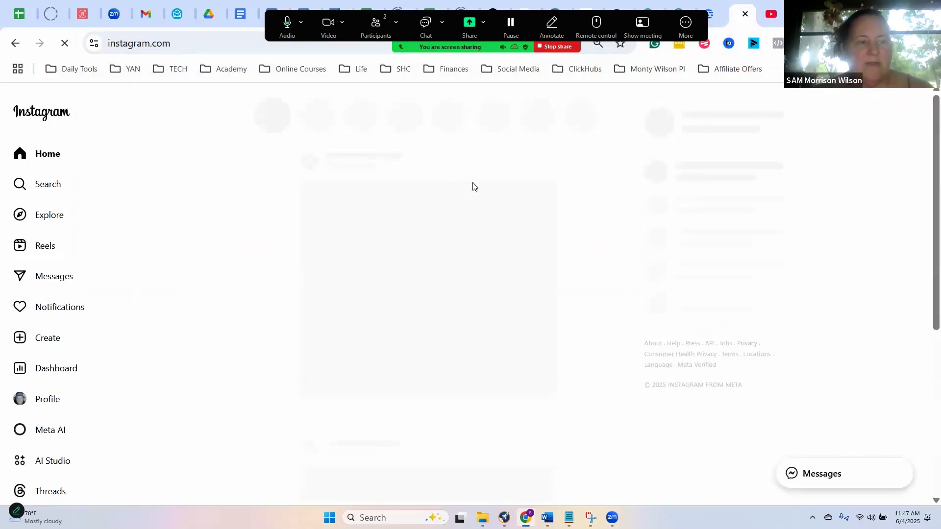
click(44, 404)
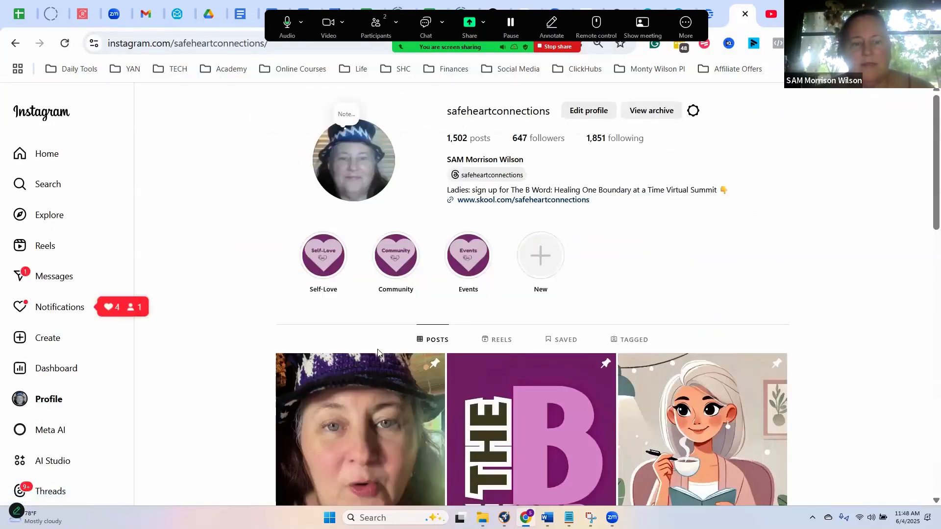
- Open the first reel below the pinned posts on the Instagram profile, and briefly unmute its audio
scroll(483, 344, down, 7)
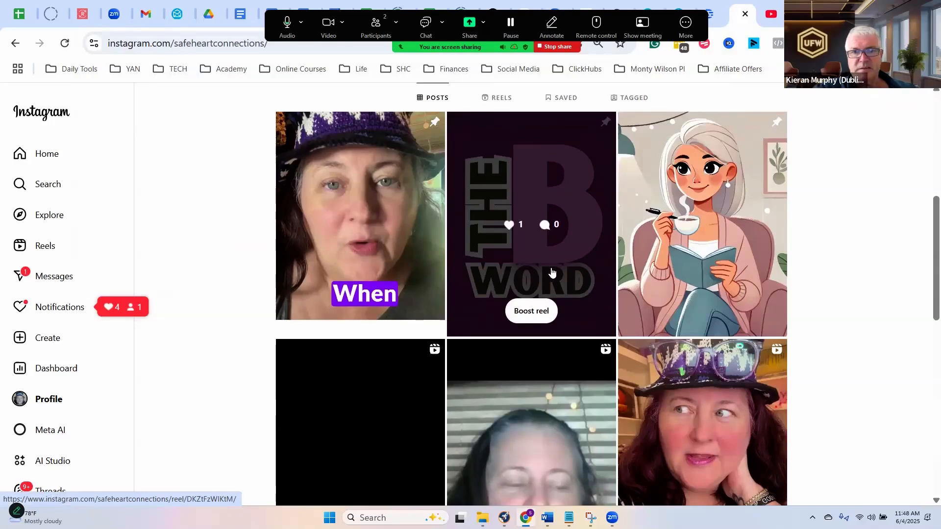
scroll(357, 345, down, 3)
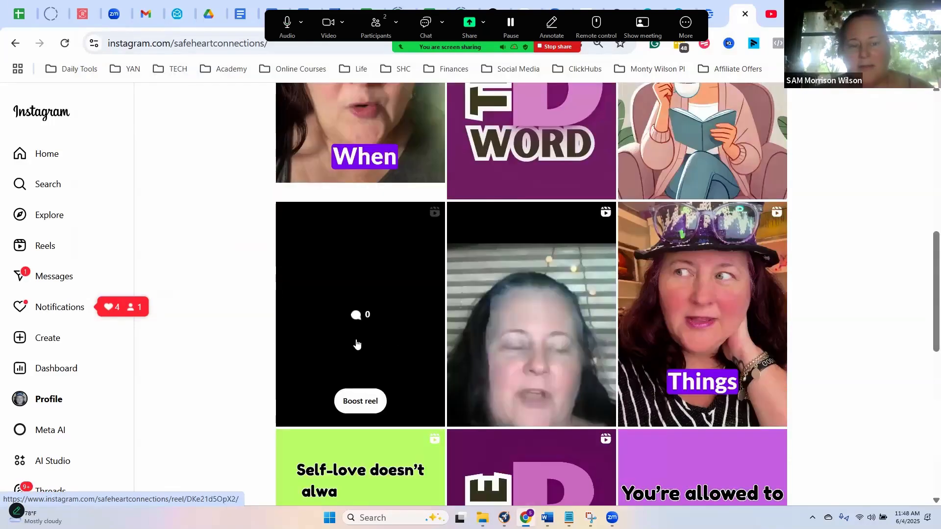
click(358, 344)
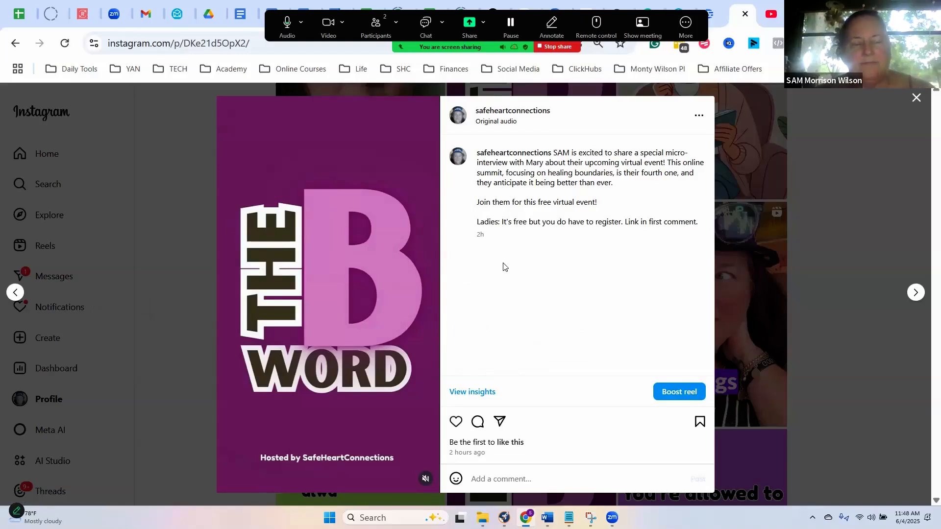
click(425, 480)
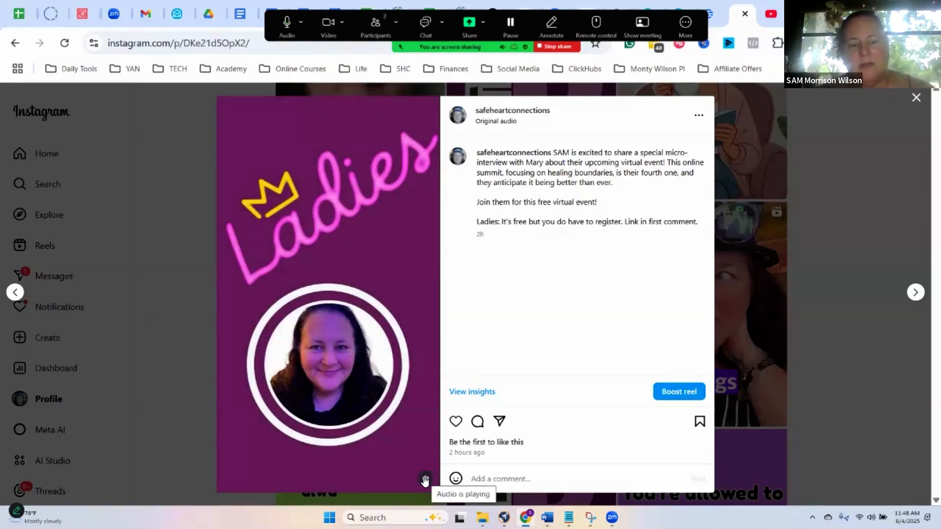
click(425, 479)
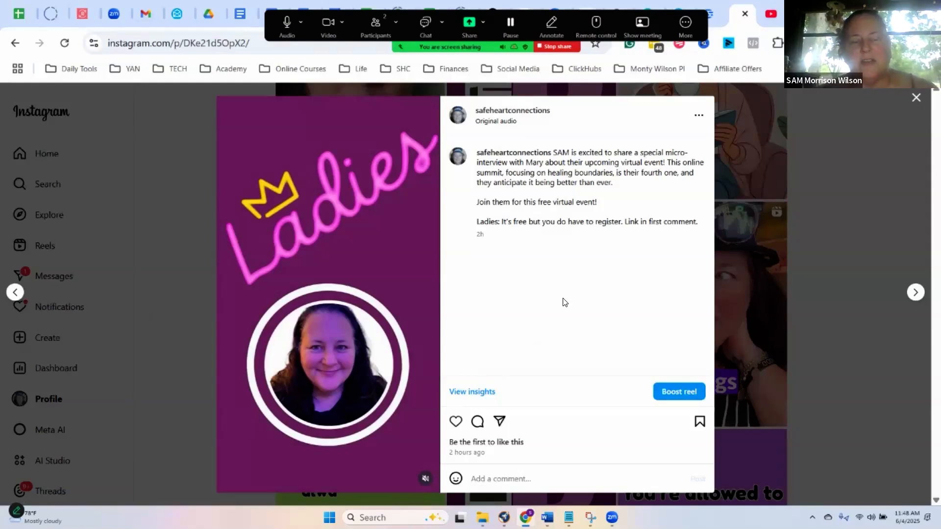
- Go to facebook.com and open the SafeHeart Connections page
click(204, 44)
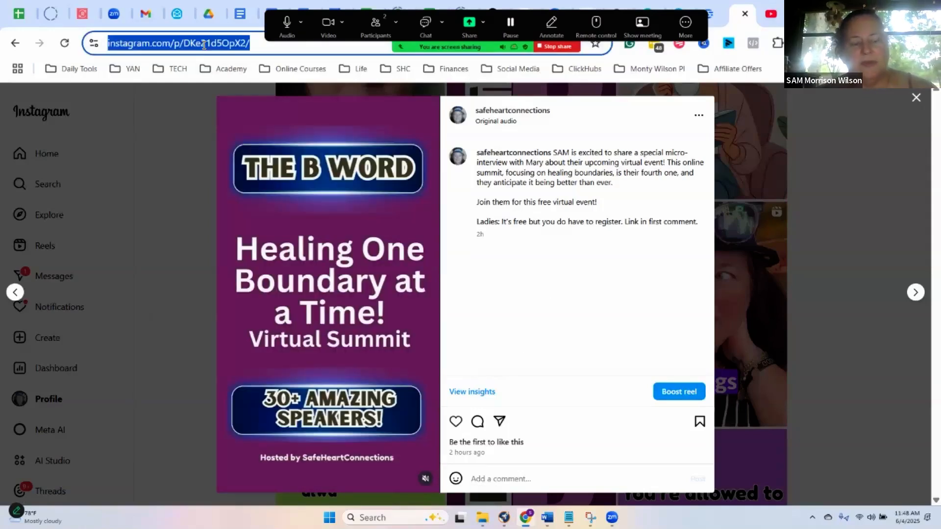
text(facebook.com)
key(Return)
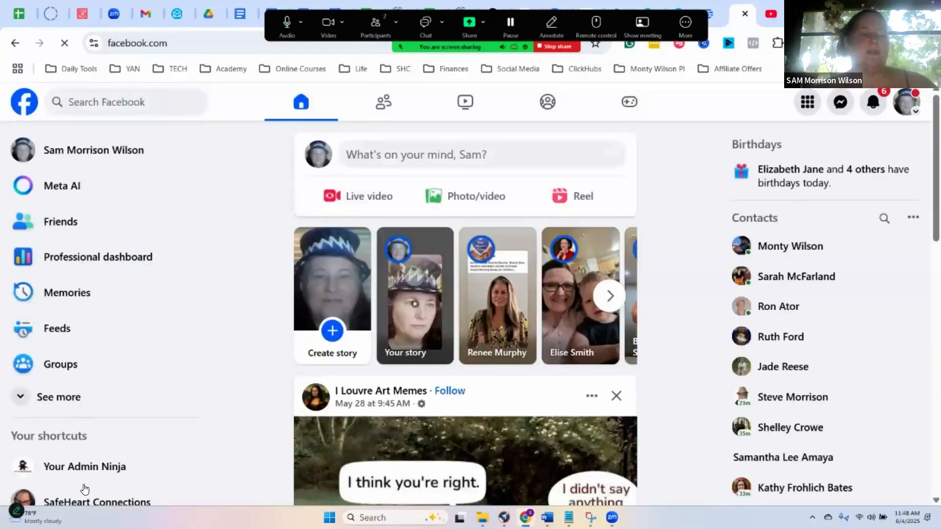
click(84, 503)
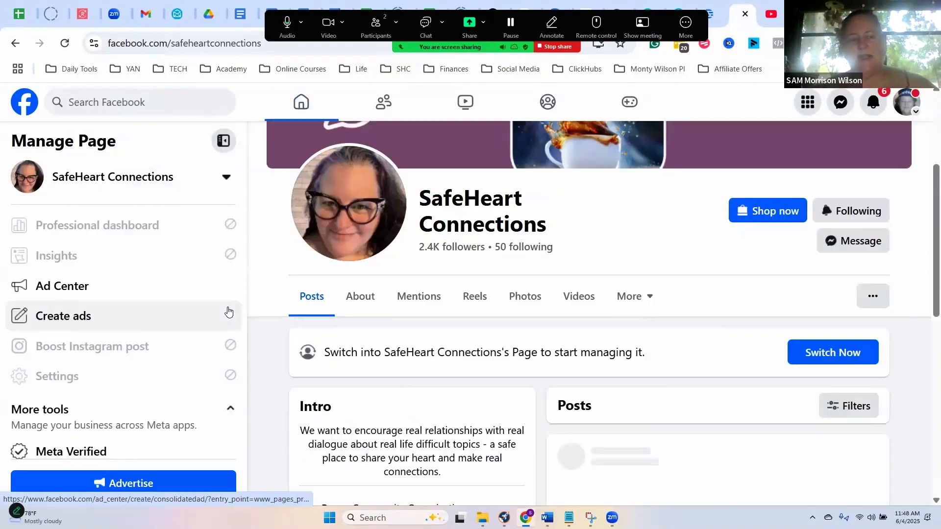
- Browse the reels posted on the SafeHeart Connections page, dismissing the chat pop-up, and end the screen share
scroll(208, 317, down, 2)
scroll(476, 359, down, 5)
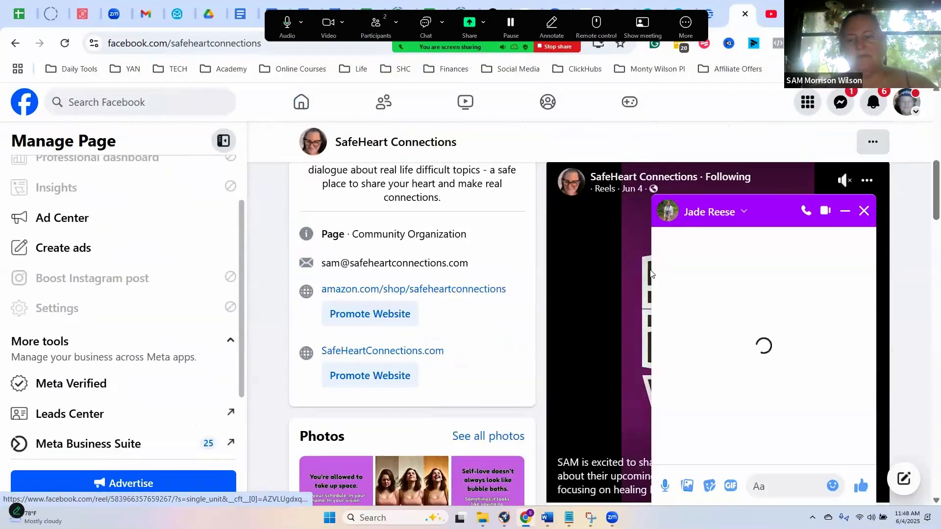
click(865, 215)
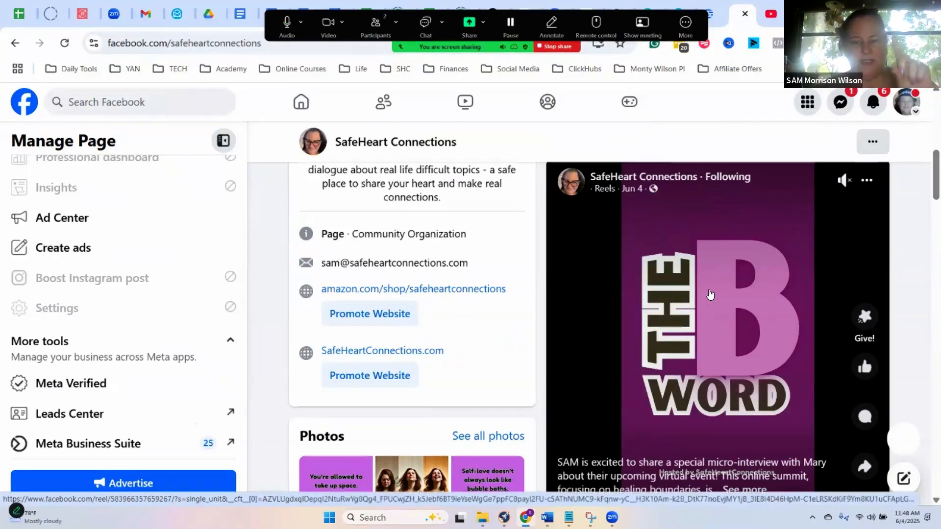
scroll(710, 294, down, 1)
scroll(711, 295, up, 4)
scroll(693, 319, down, 4)
scroll(693, 320, down, 2)
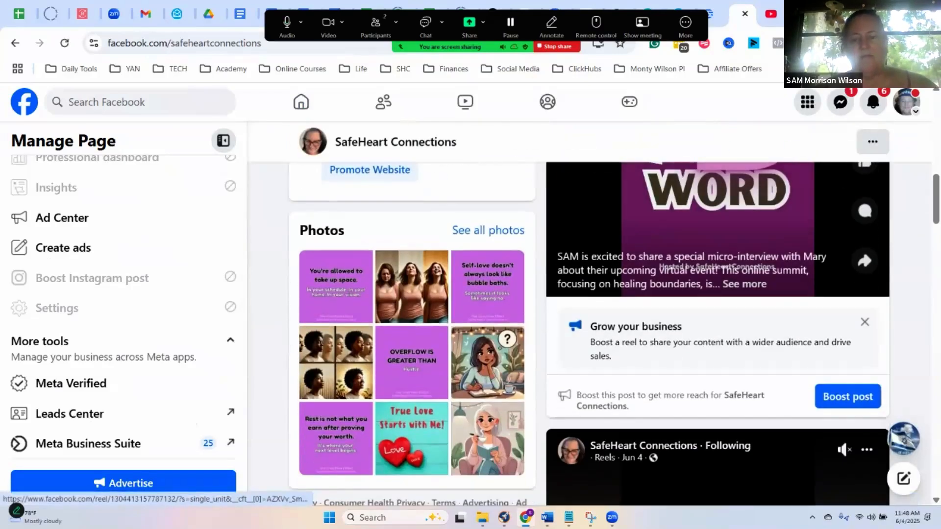
click(559, 47)
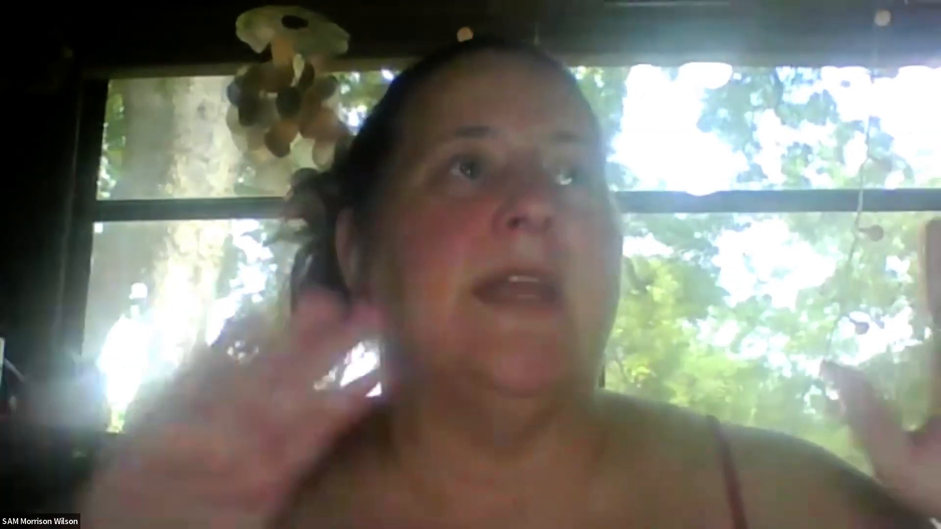